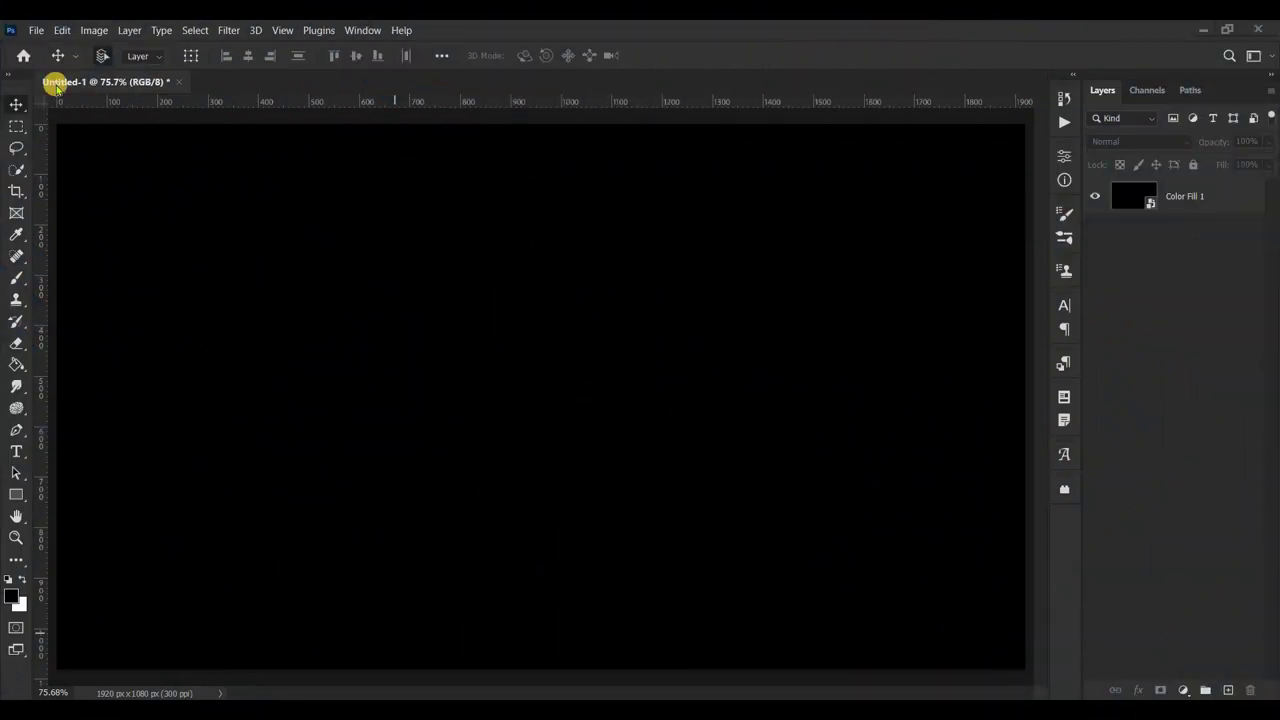
# - Embed the efek photo on the black canvas, scaled to about 68% toward the lower left
pyautogui.click(35, 30)
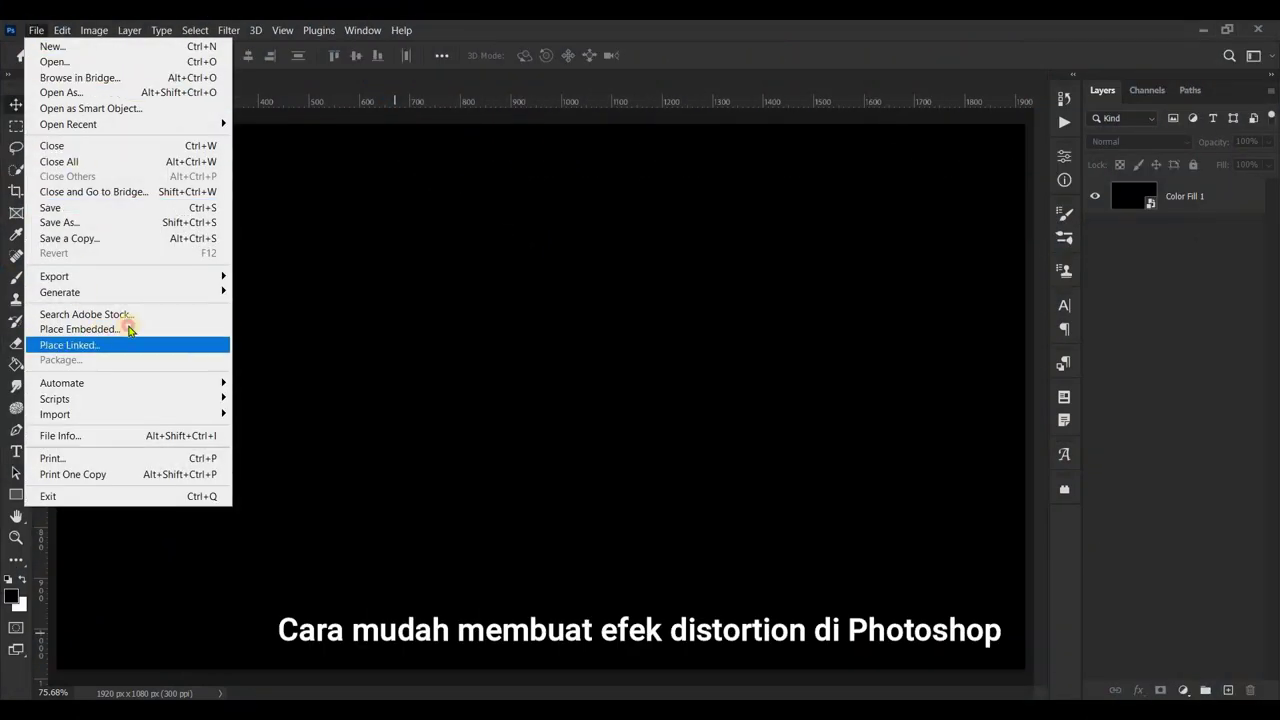
pyautogui.click(129, 330)
pyautogui.click(265, 277)
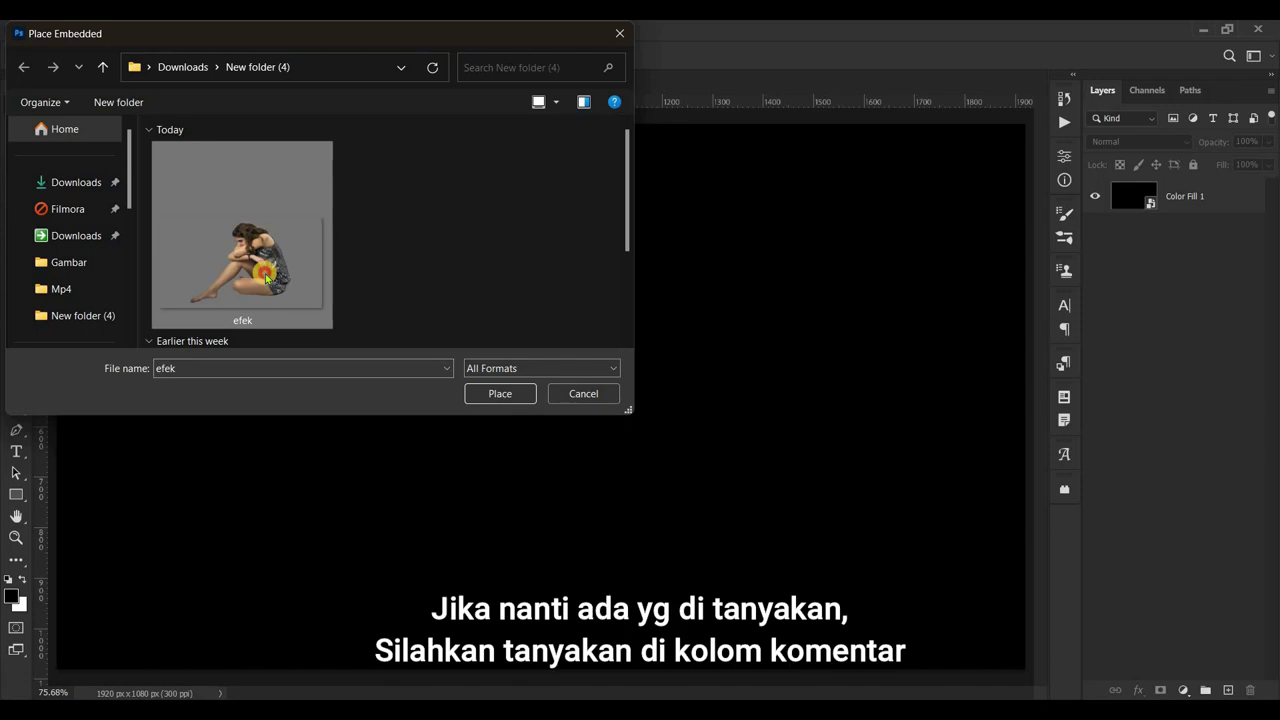
pyautogui.doubleClick(265, 277)
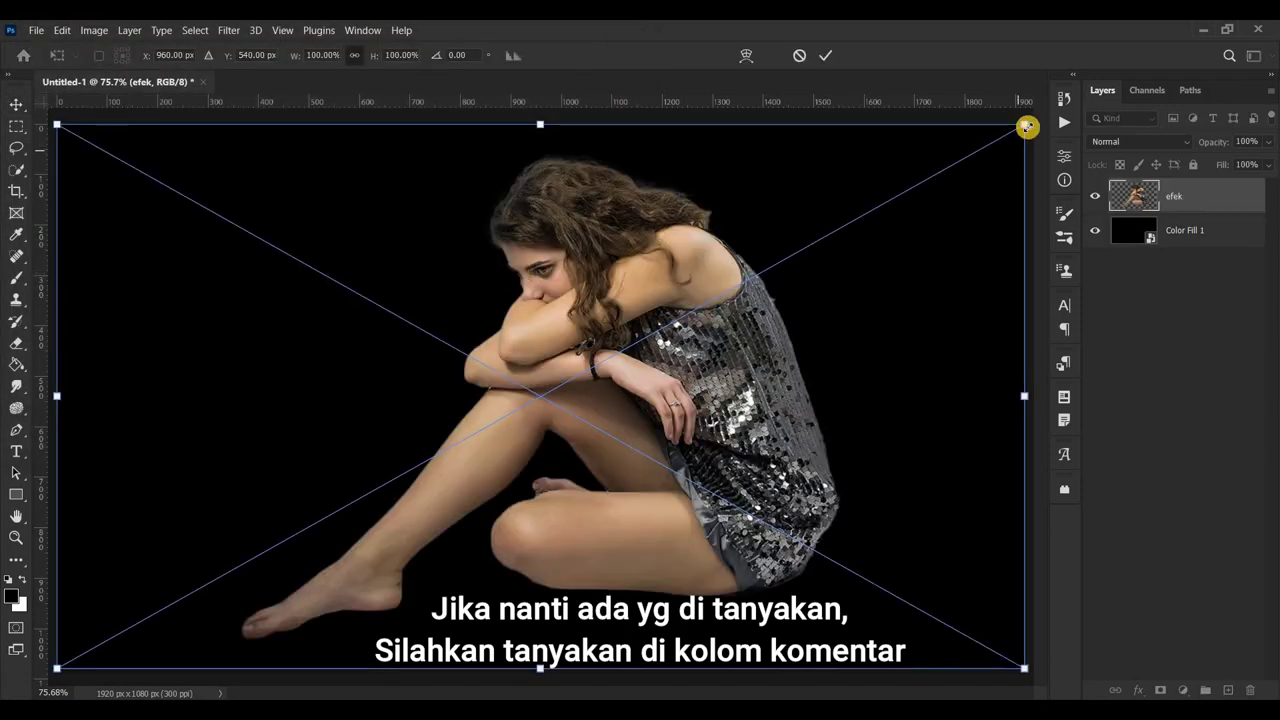
pyautogui.moveTo(1013, 131); pyautogui.dragTo(728, 317)
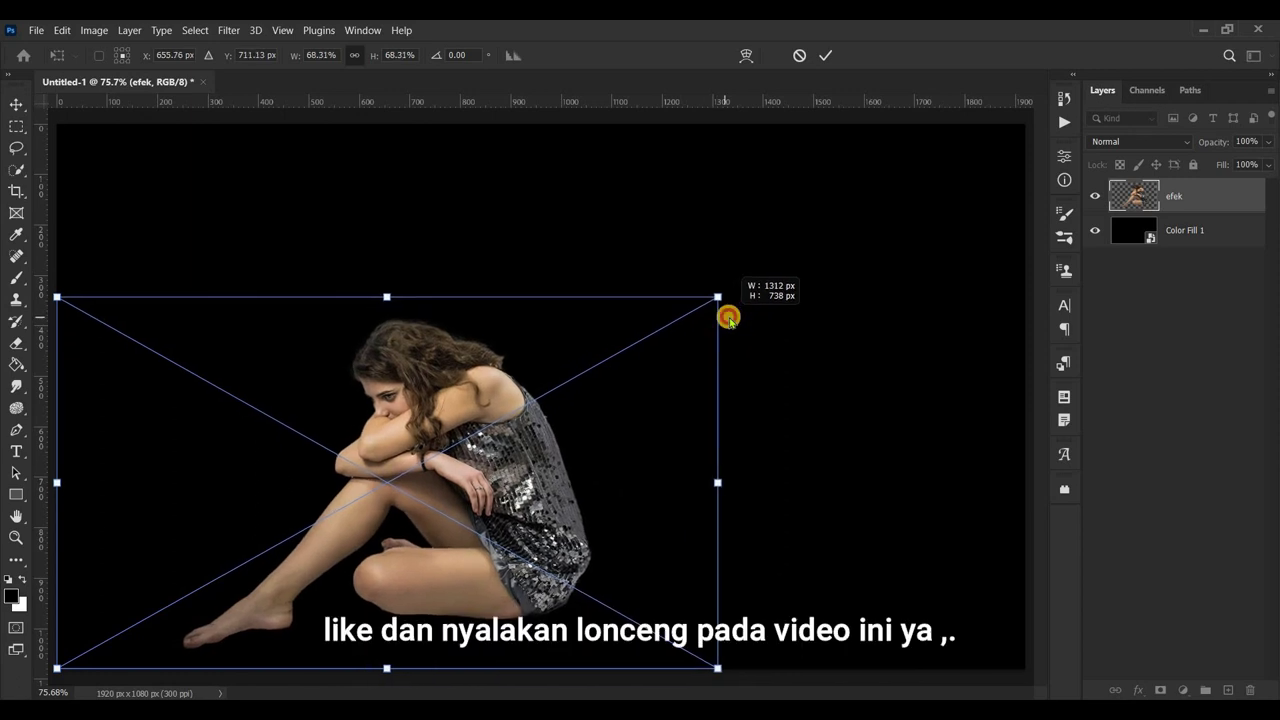
pyautogui.click(824, 55)
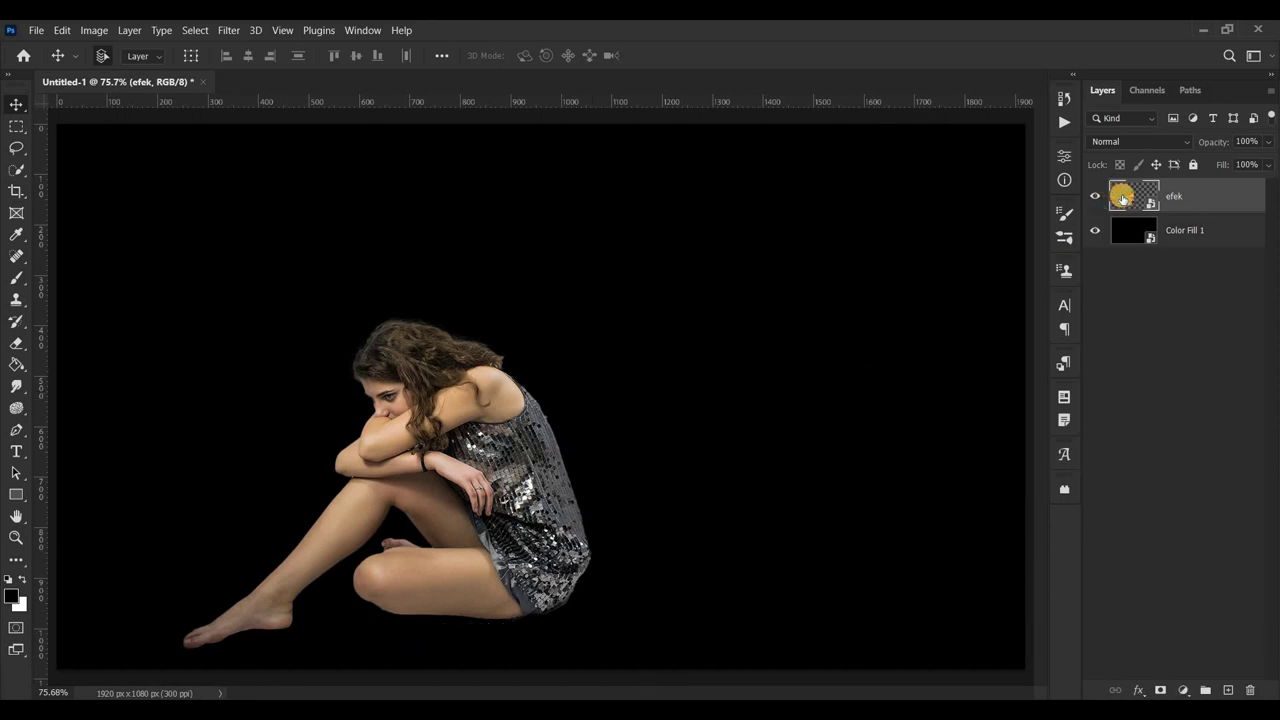
# - Duplicate efek as 'efek copy' and open it in Liquify with the Forward Warp brush
pyautogui.hotkey('ctrl', 'j')
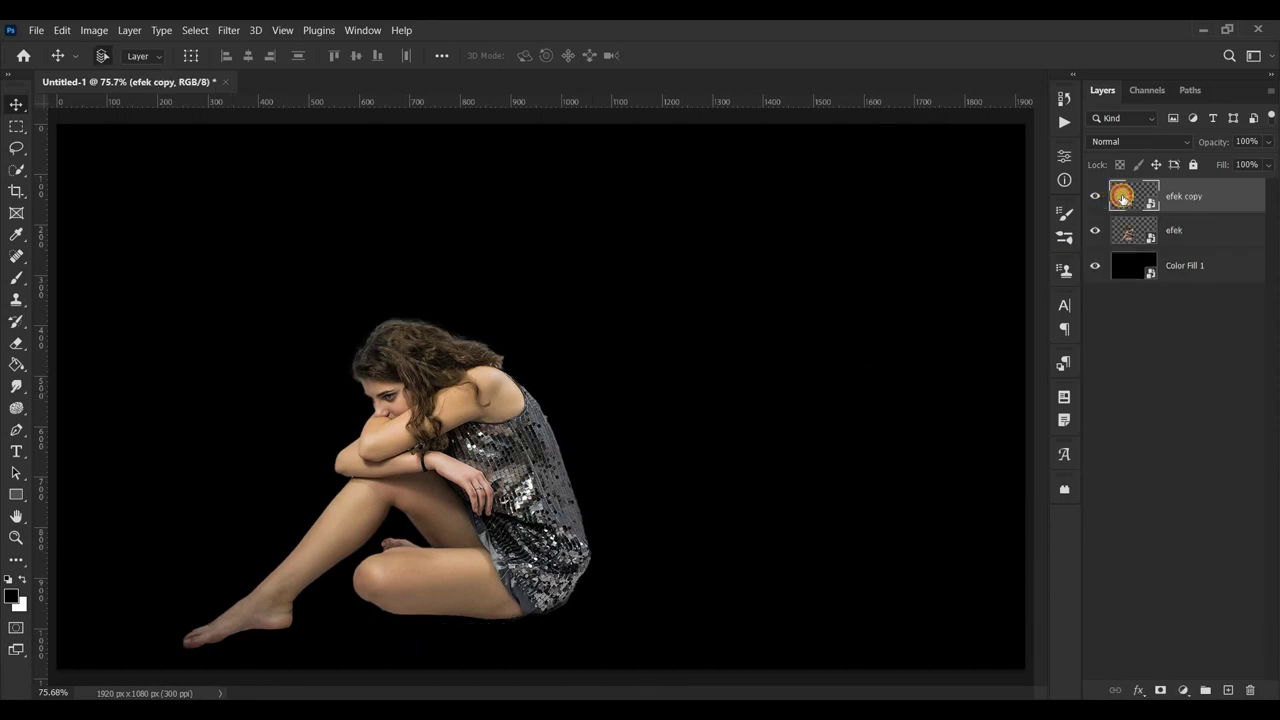
pyautogui.click(231, 38)
pyautogui.click(259, 174)
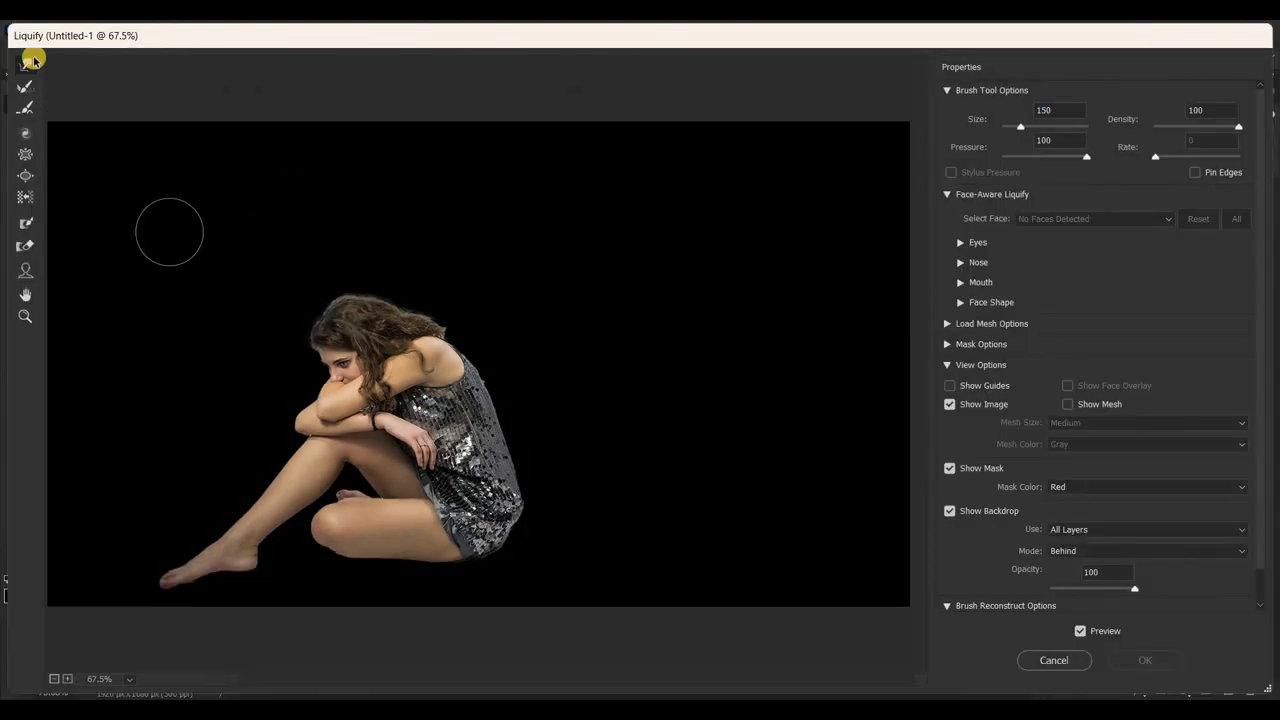
pyautogui.click(27, 67)
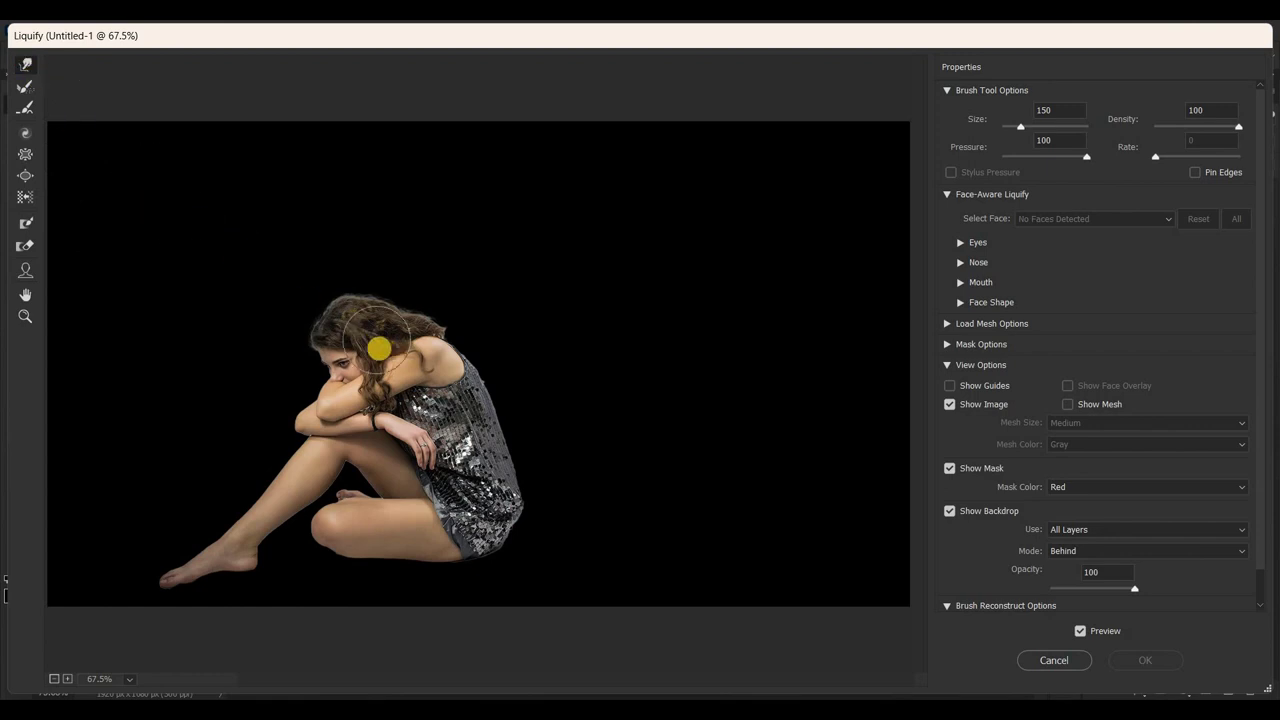
# - Warp the hair out left and up, and stretch the shoulder and dress rightward into a wing
pyautogui.moveTo(321, 323); pyautogui.dragTo(210, 297)
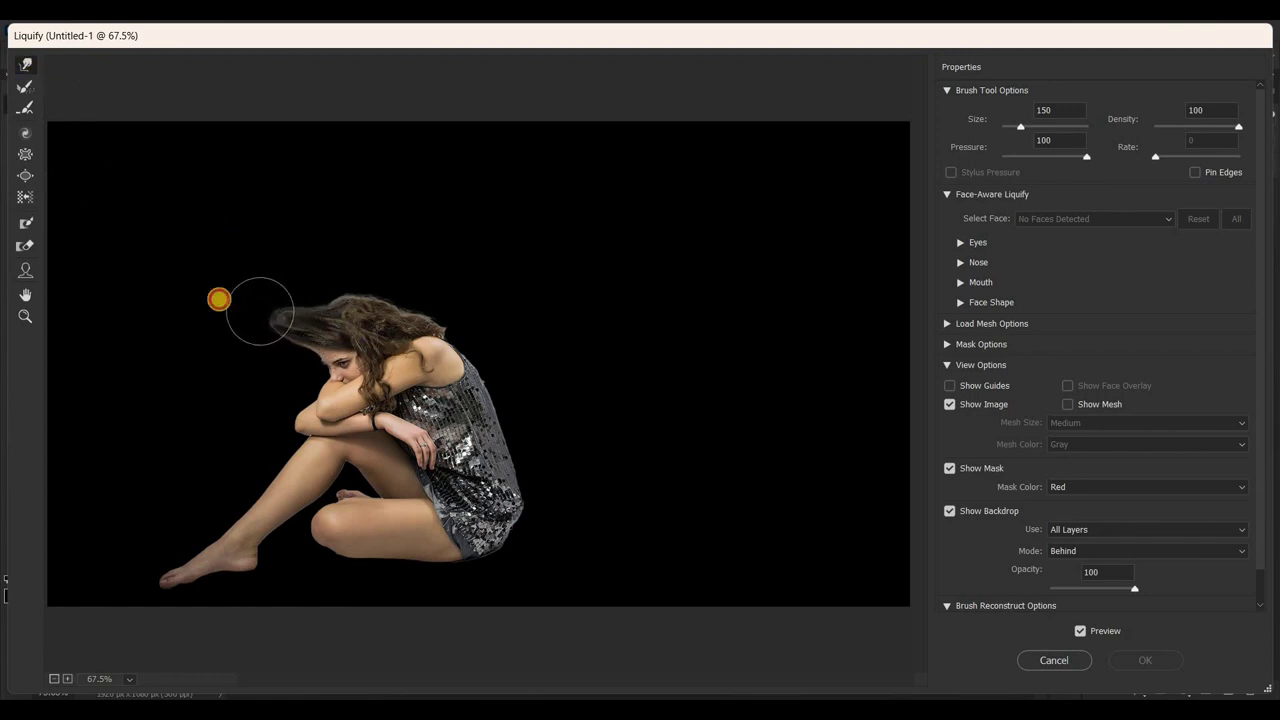
pyautogui.moveTo(301, 284)
pyautogui.mouseDown()
pyautogui.moveTo(257, 251)
pyautogui.moveTo(380, 297)
pyautogui.moveTo(353, 244)
pyautogui.moveTo(411, 286)
pyautogui.moveTo(449, 226)
pyautogui.mouseUp()
pyautogui.moveTo(481, 282)
pyautogui.mouseDown()
pyautogui.moveTo(496, 420)
pyautogui.moveTo(586, 371)
pyautogui.mouseUp()
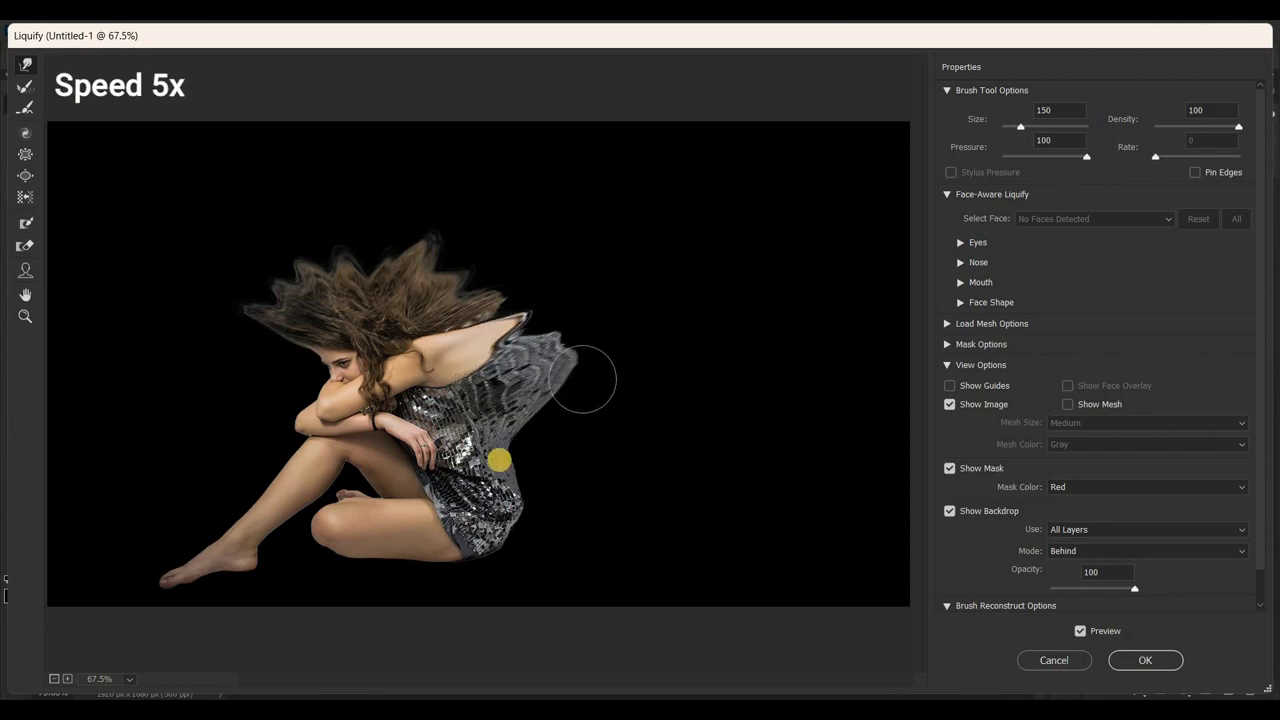
pyautogui.moveTo(509, 480); pyautogui.dragTo(594, 429)
pyautogui.moveTo(503, 509); pyautogui.dragTo(631, 449)
pyautogui.moveTo(540, 520); pyautogui.dragTo(636, 515)
# - Pull the lower dress and thigh down into spikes, sweeping toward the bottom right
pyautogui.moveTo(490, 525)
pyautogui.mouseDown()
pyautogui.moveTo(545, 575)
pyautogui.moveTo(615, 585)
pyautogui.moveTo(545, 605)
pyautogui.mouseUp()
pyautogui.moveTo(470, 560); pyautogui.dragTo(541, 620)
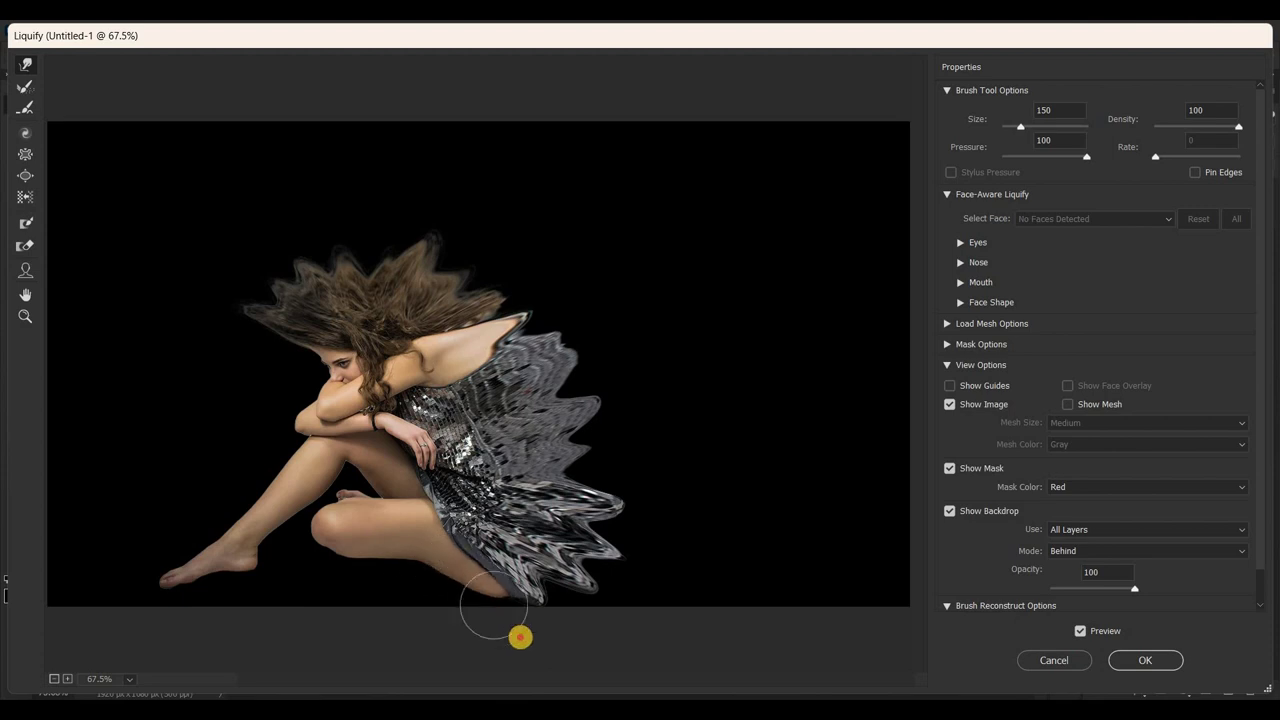
pyautogui.moveTo(470, 565); pyautogui.dragTo(490, 605)
pyautogui.moveTo(390, 560); pyautogui.dragTo(405, 610)
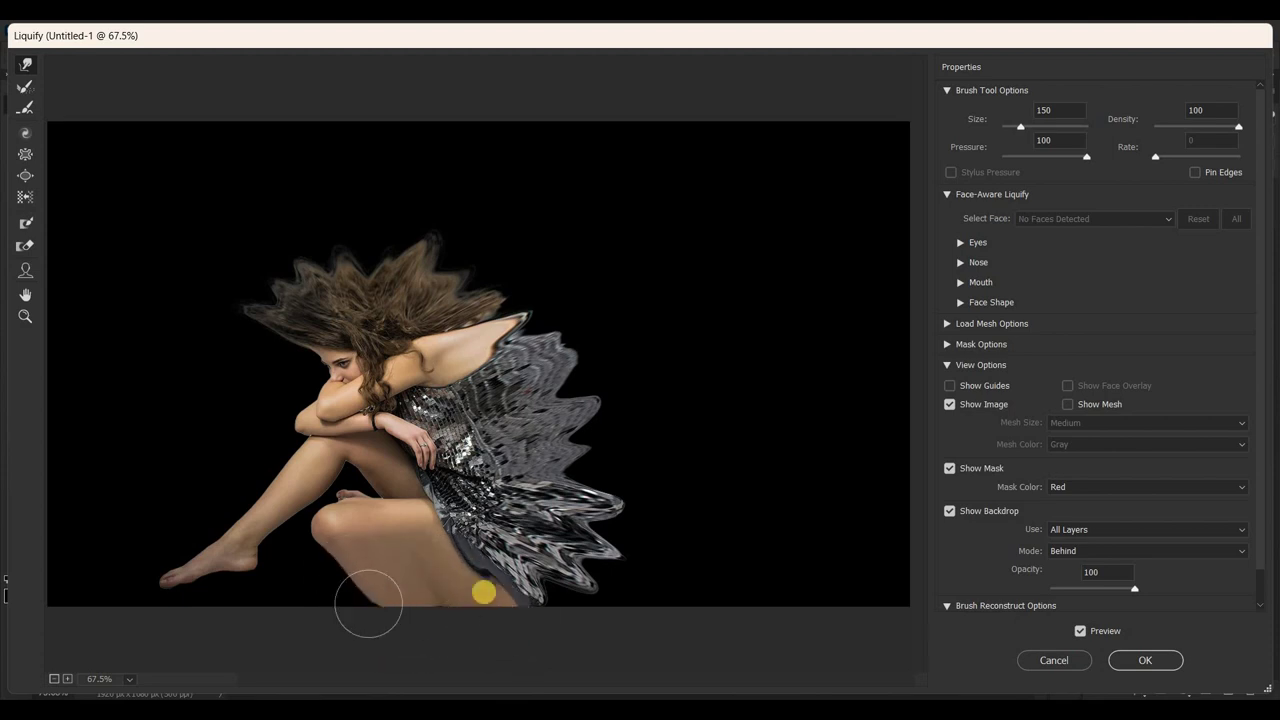
pyautogui.moveTo(510, 545); pyautogui.dragTo(689, 603)
# - With a 250 brush, stretch the dress wing out to the right canvas edge
pyautogui.press(']')
pyautogui.press(']')
pyautogui.press(']')
pyautogui.moveTo(632, 532); pyautogui.dragTo(829, 571)
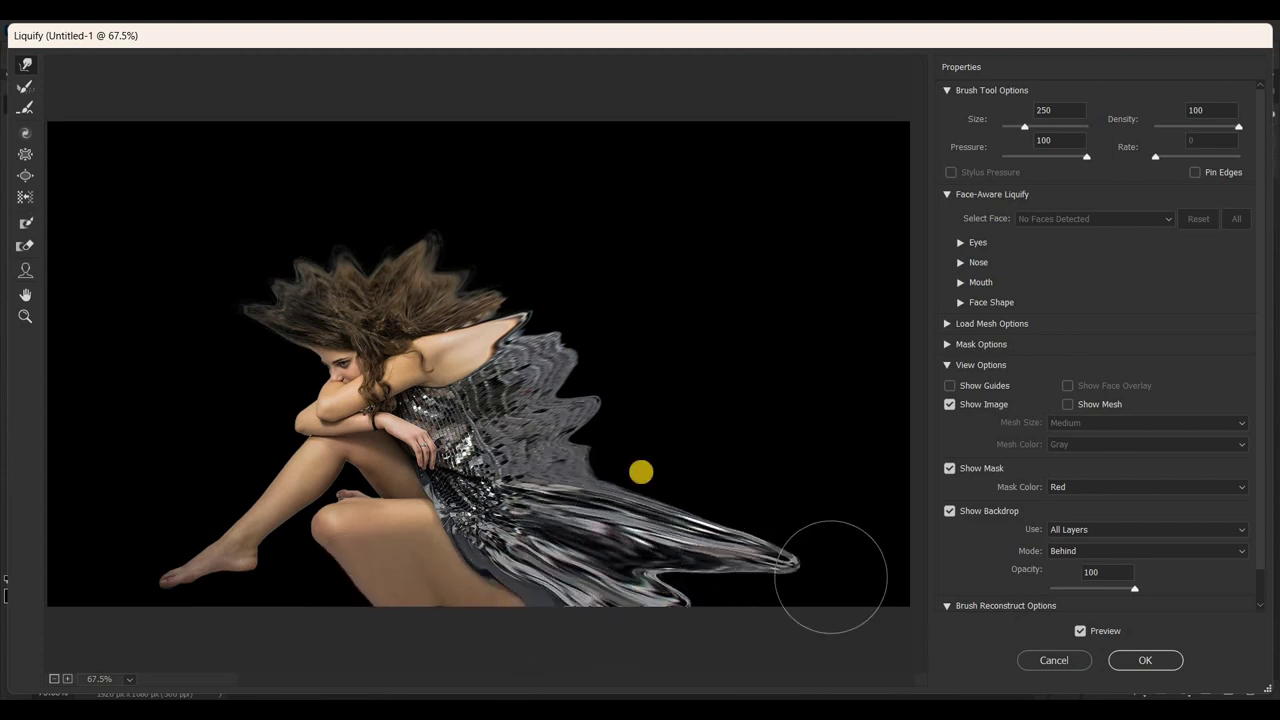
pyautogui.moveTo(600, 470); pyautogui.dragTo(808, 400)
pyautogui.moveTo(686, 471); pyautogui.dragTo(900, 500)
pyautogui.moveTo(642, 578); pyautogui.dragTo(888, 603)
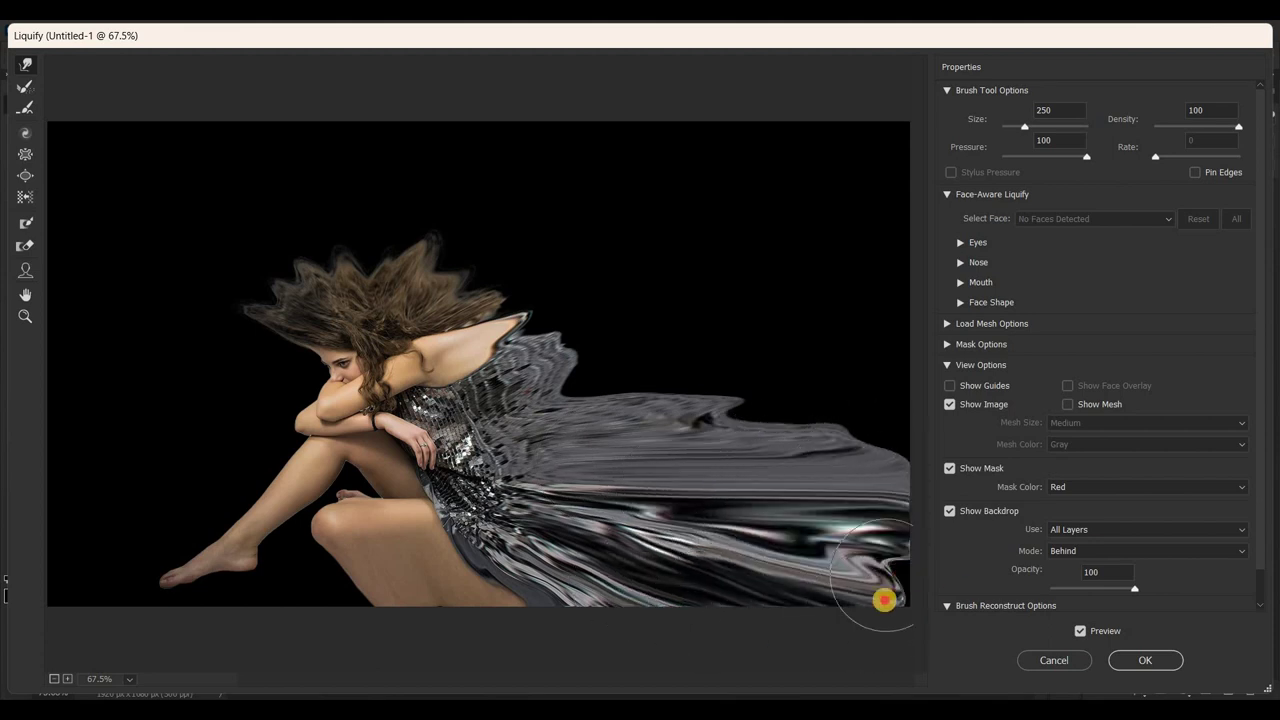
# - Fan the hair across the top of the canvas, then apply the Liquify warp
pyautogui.moveTo(283, 271)
pyautogui.mouseDown()
pyautogui.moveTo(314, 243)
pyautogui.moveTo(367, 262)
pyautogui.moveTo(486, 171)
pyautogui.moveTo(306, 180)
pyautogui.moveTo(257, 234)
pyautogui.moveTo(213, 252)
pyautogui.moveTo(128, 100)
pyautogui.mouseUp()
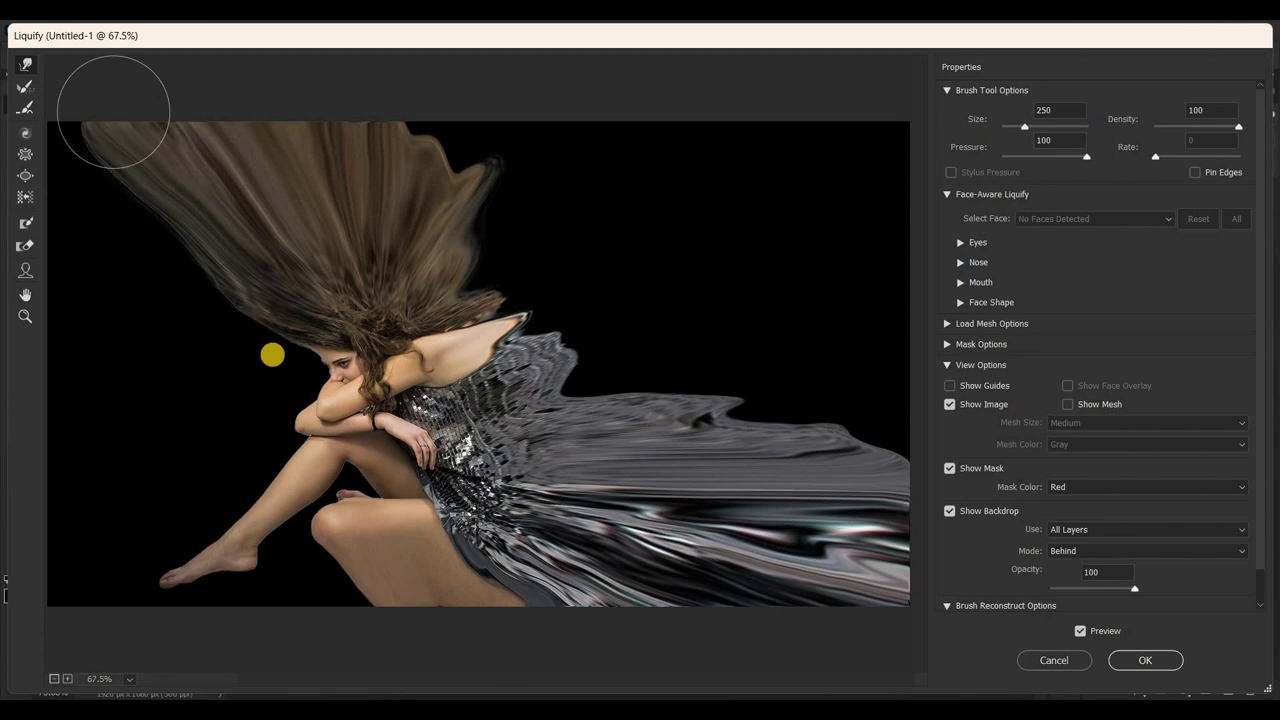
pyautogui.moveTo(525, 300)
pyautogui.mouseDown()
pyautogui.moveTo(836, 193)
pyautogui.moveTo(686, 429)
pyautogui.moveTo(923, 403)
pyautogui.moveTo(789, 267)
pyautogui.moveTo(886, 294)
pyautogui.moveTo(609, 217)
pyautogui.moveTo(589, 246)
pyautogui.moveTo(890, 150)
pyautogui.mouseUp()
pyautogui.moveTo(486, 214)
pyautogui.mouseDown()
pyautogui.moveTo(800, 71)
pyautogui.moveTo(560, 94)
pyautogui.mouseUp()
pyautogui.press('[')
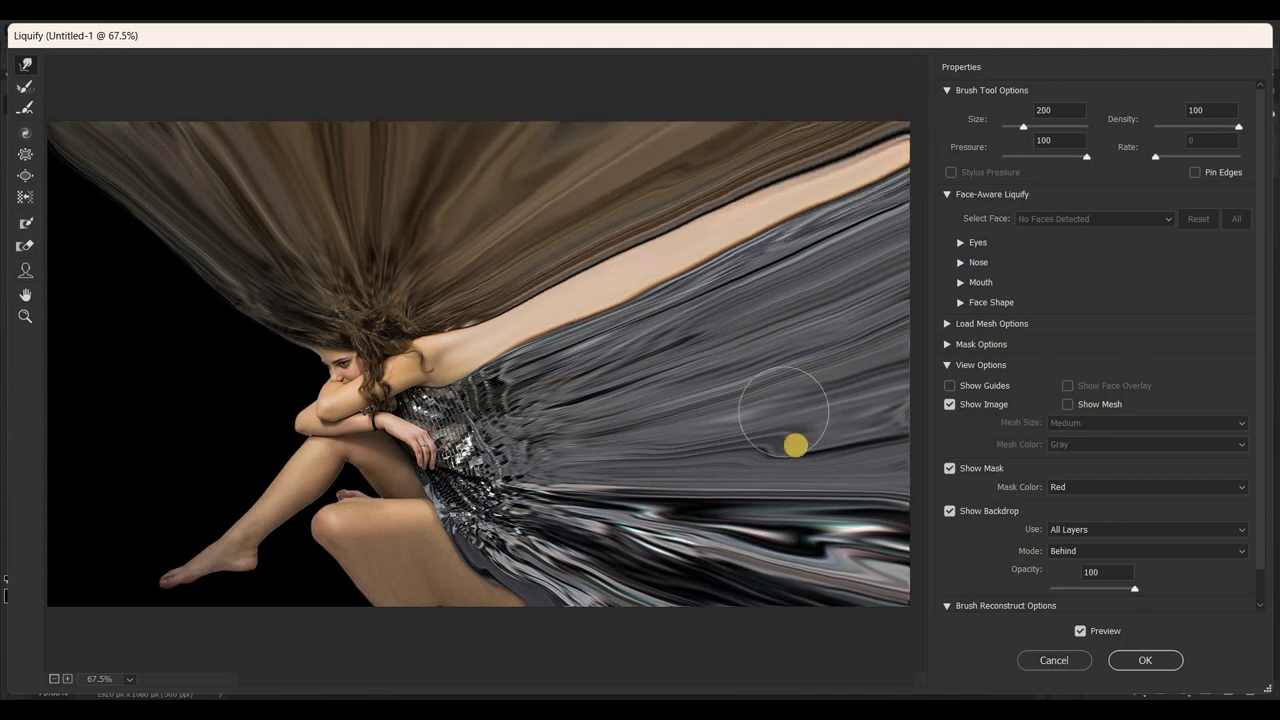
pyautogui.click(1148, 661)
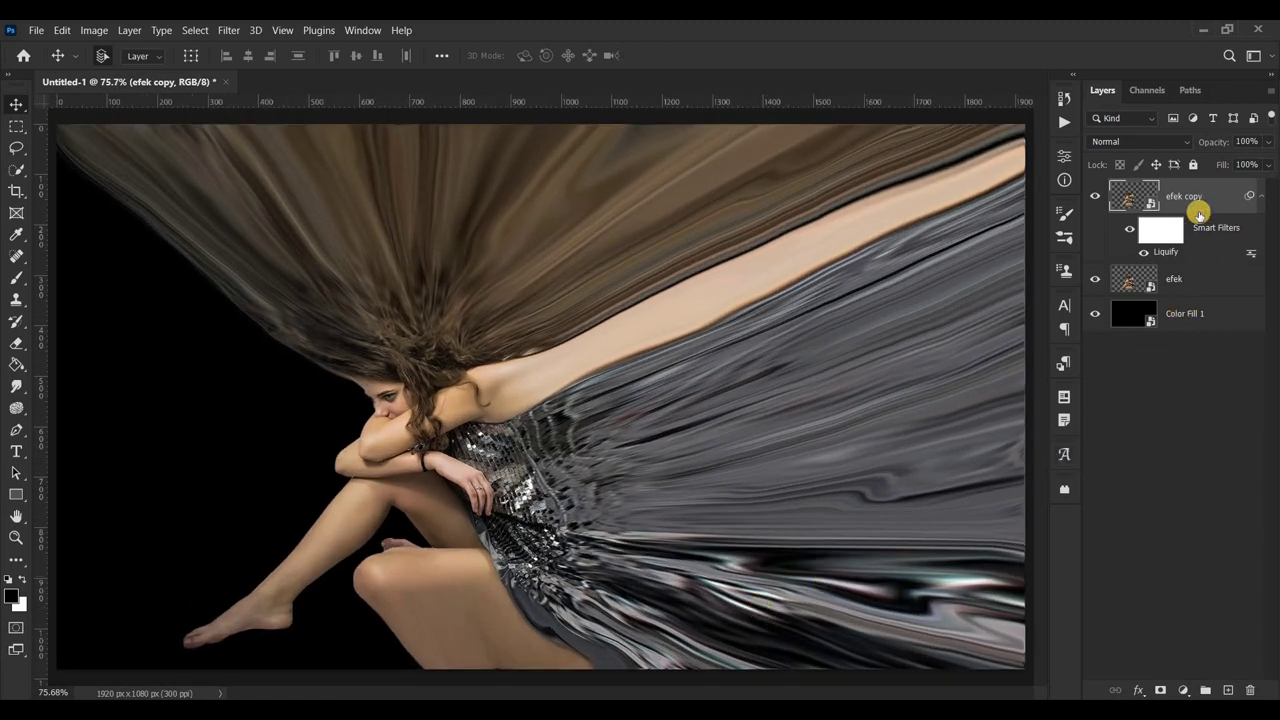
# - Convert efek copy to a Smart Object and move it below the efek layer
pyautogui.rightClick(1194, 200)
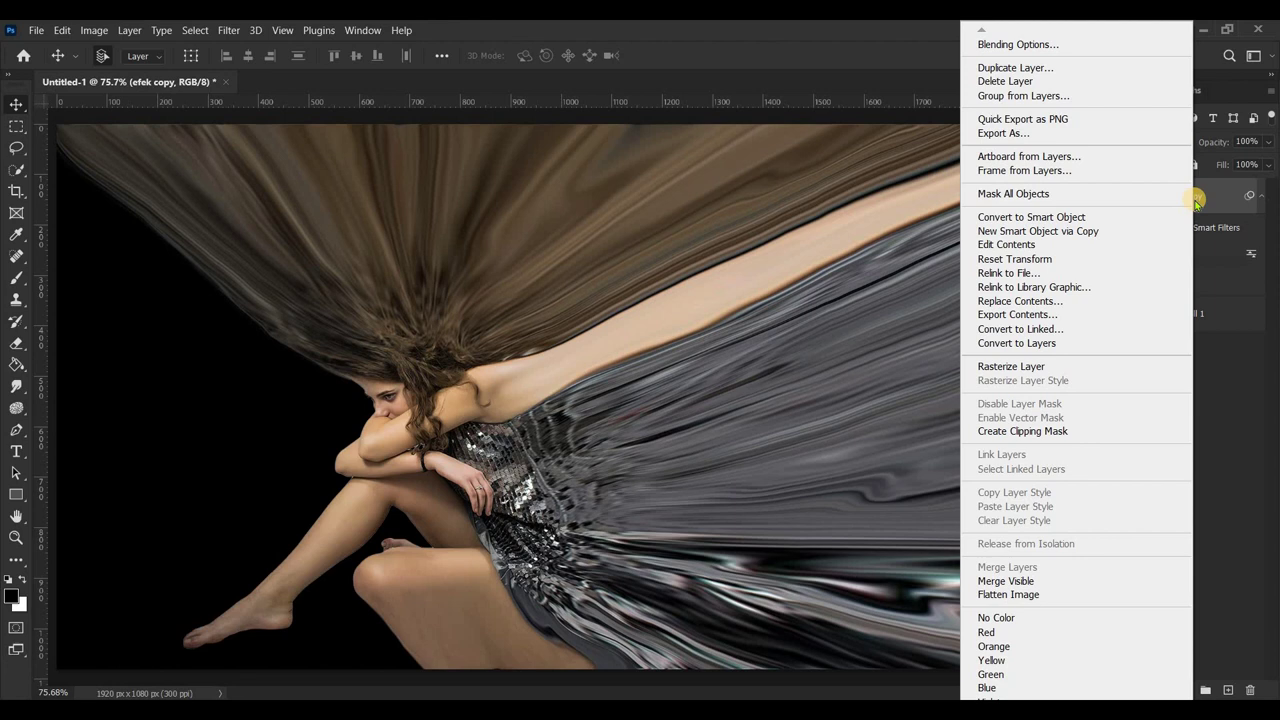
pyautogui.click(1064, 218)
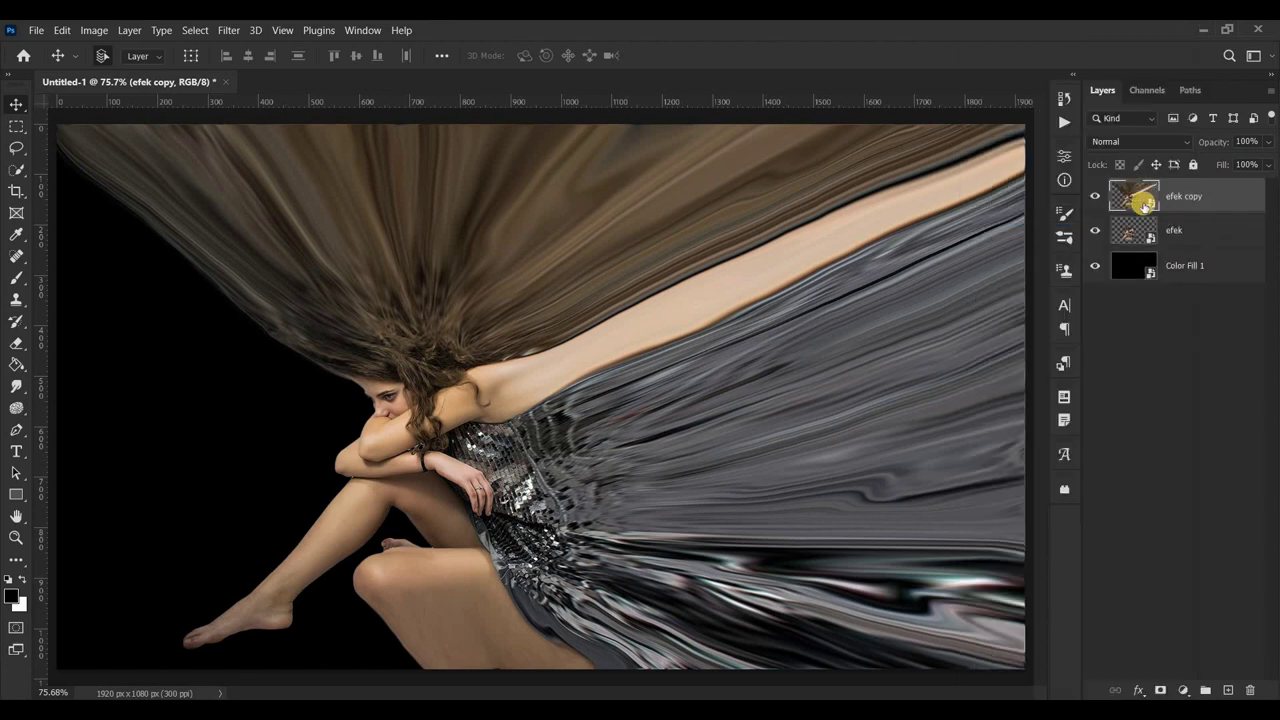
pyautogui.moveTo(1136, 200); pyautogui.dragTo(1145, 243)
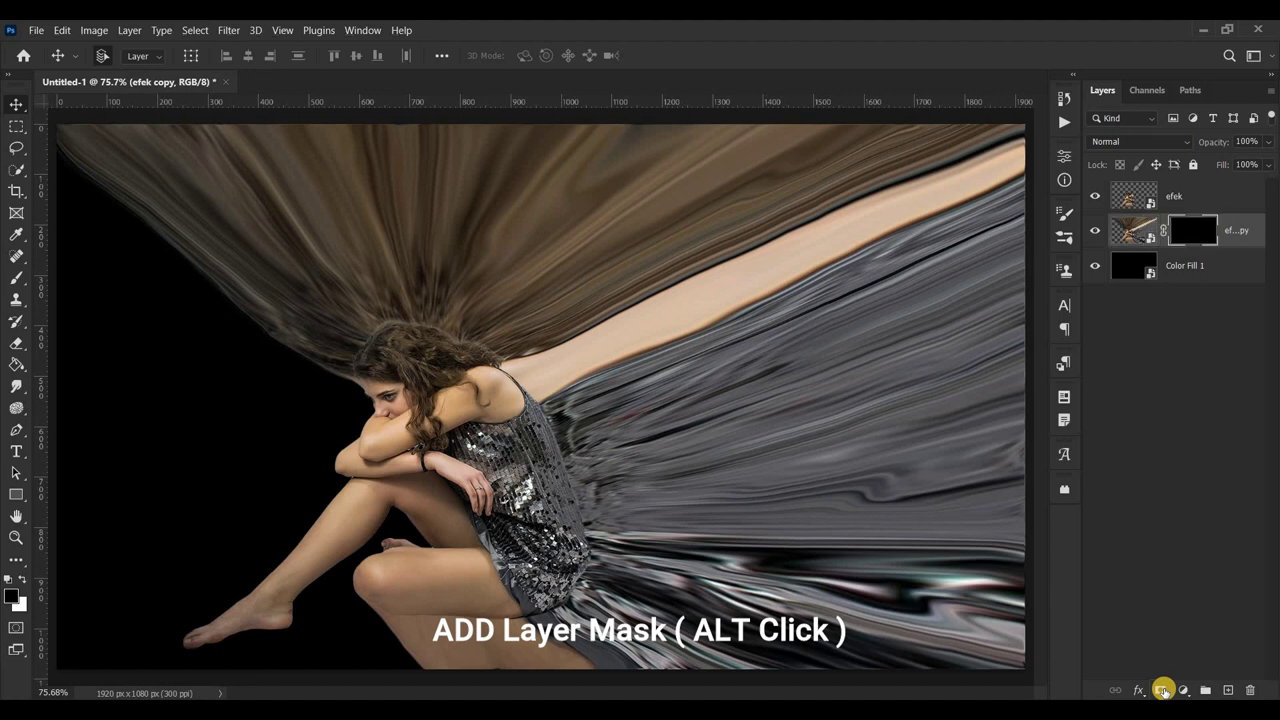
# - Give efek copy a black hide-all mask and efek a white layer mask
pyautogui.keyDown('alt'); pyautogui.click(1161, 690); pyautogui.keyUp('alt')
pyautogui.click(1134, 197)
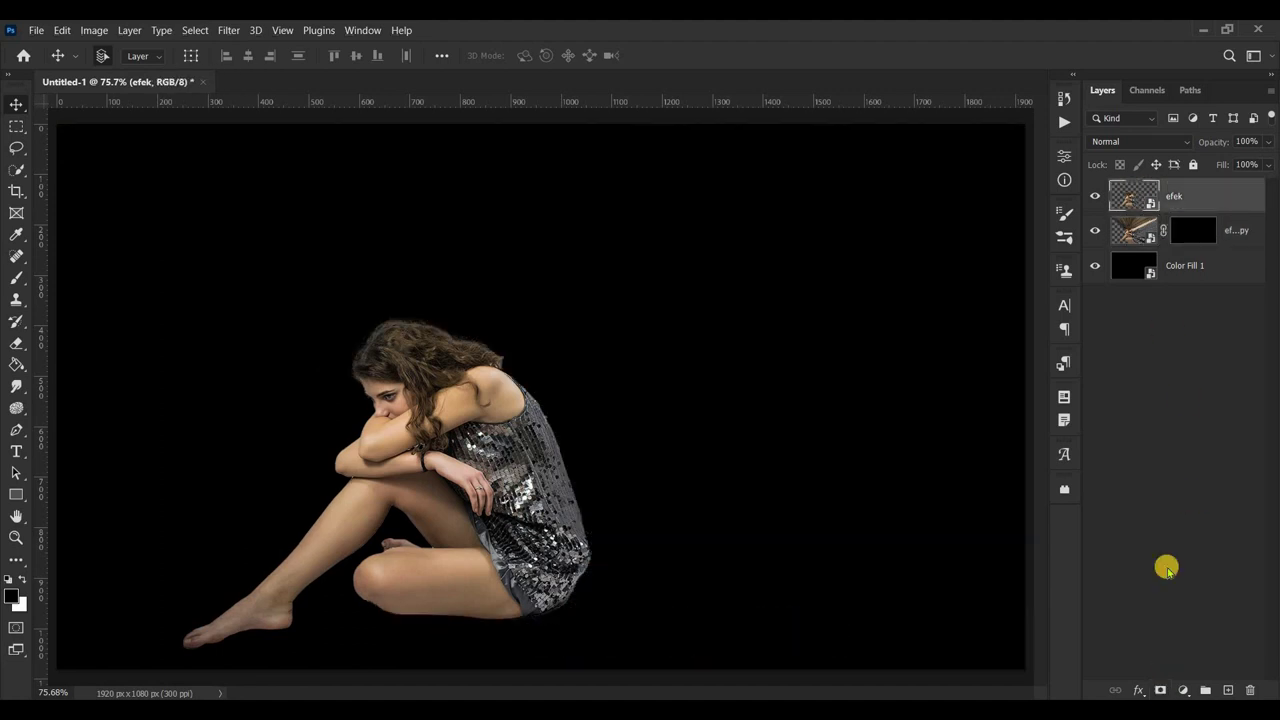
pyautogui.click(1160, 690)
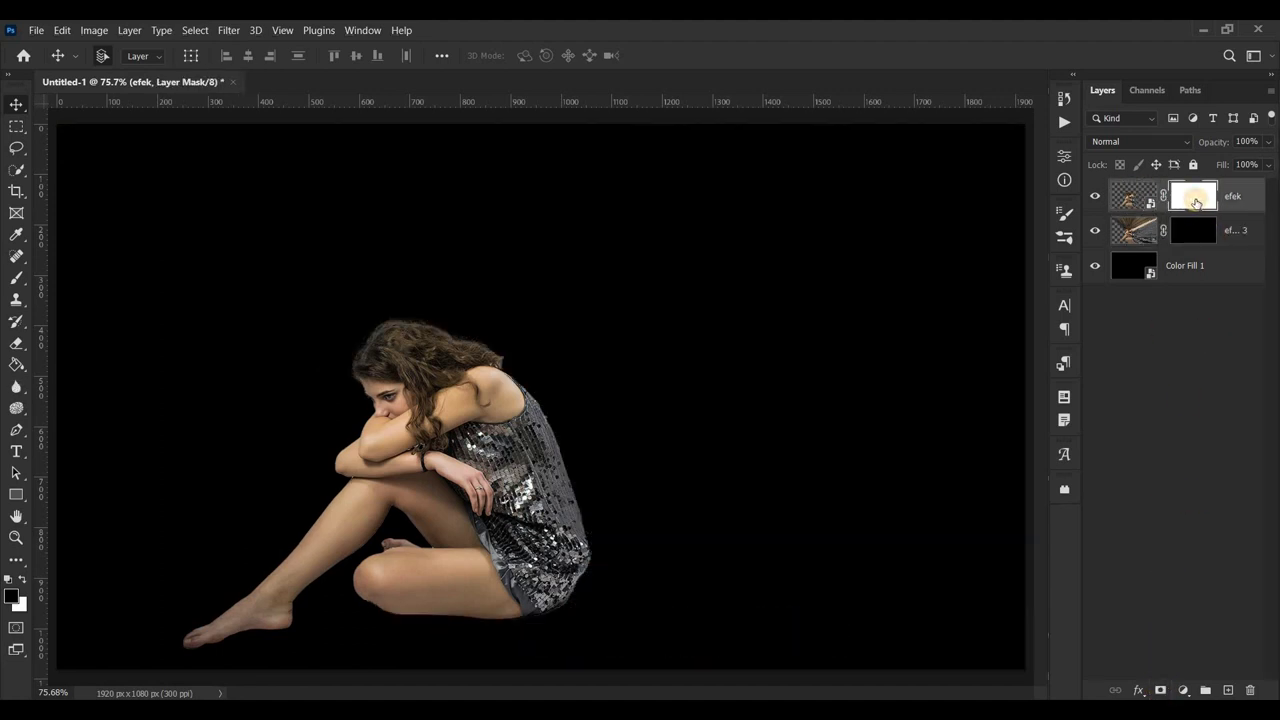
# - Embed the Bird set dove image as the top layer and switch to the Lasso tool
pyautogui.click(36, 33)
pyautogui.click(100, 330)
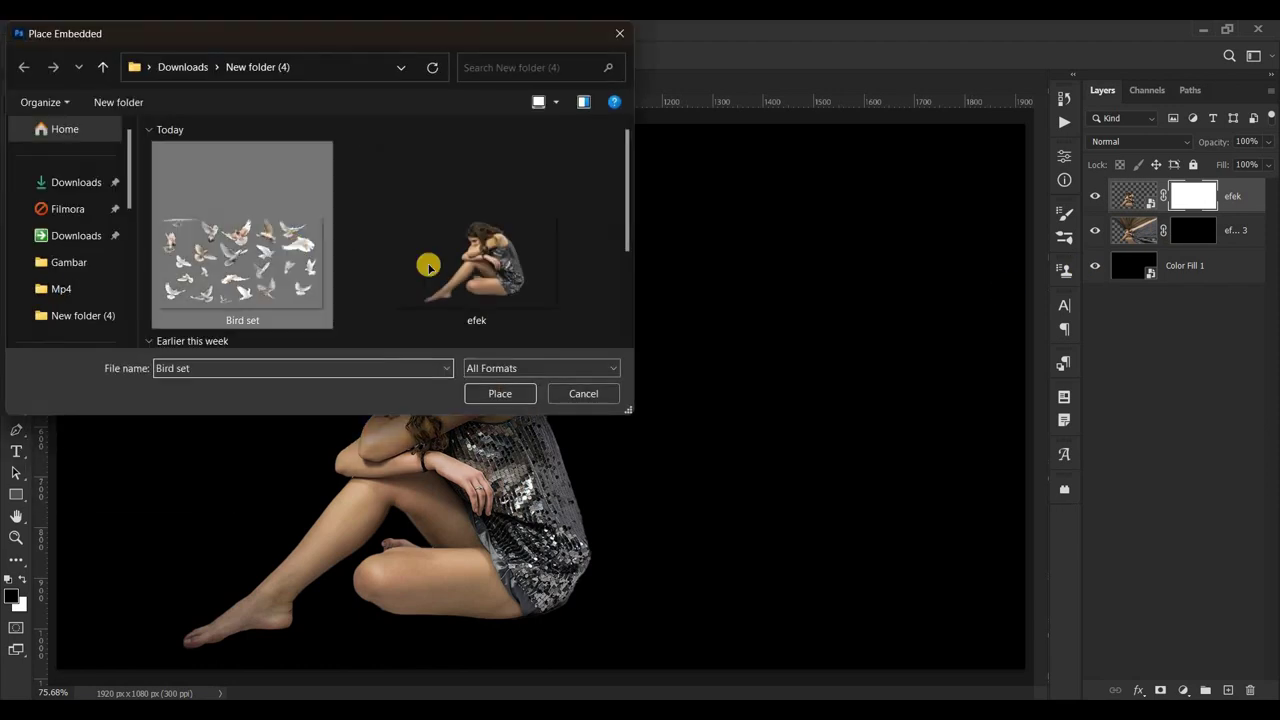
pyautogui.press('Return')
pyautogui.click(821, 54)
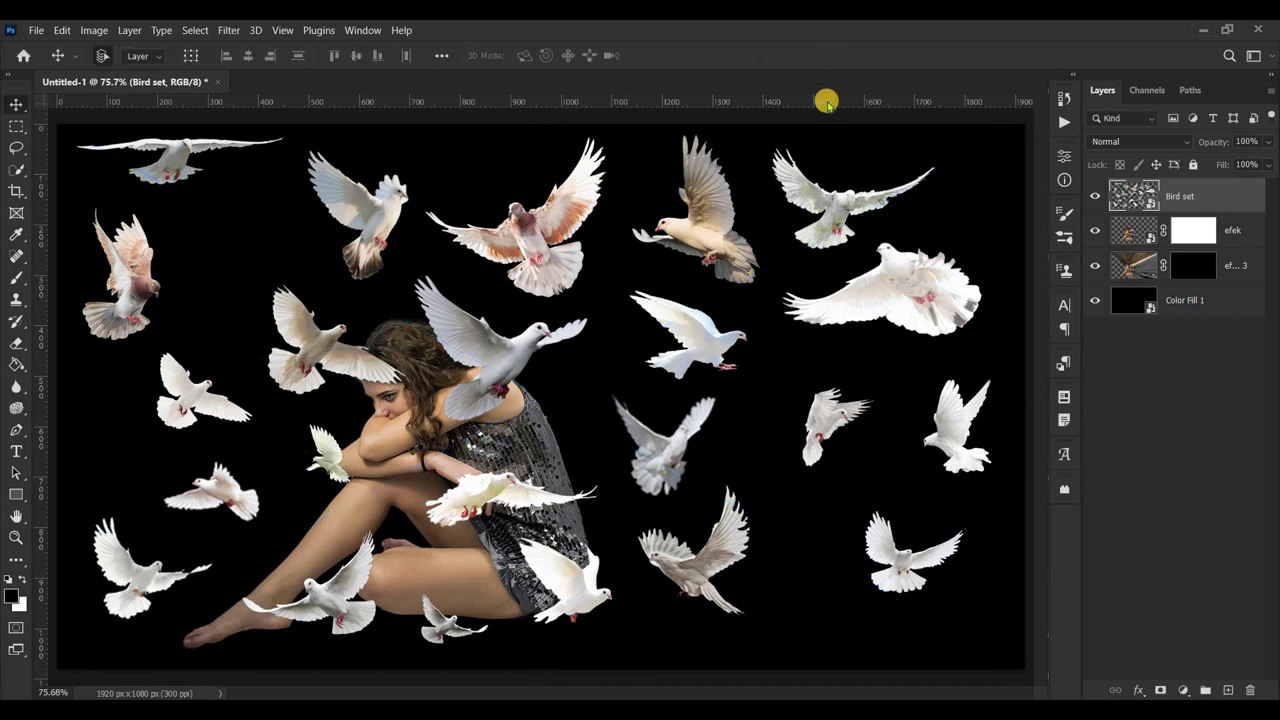
pyautogui.click(18, 149)
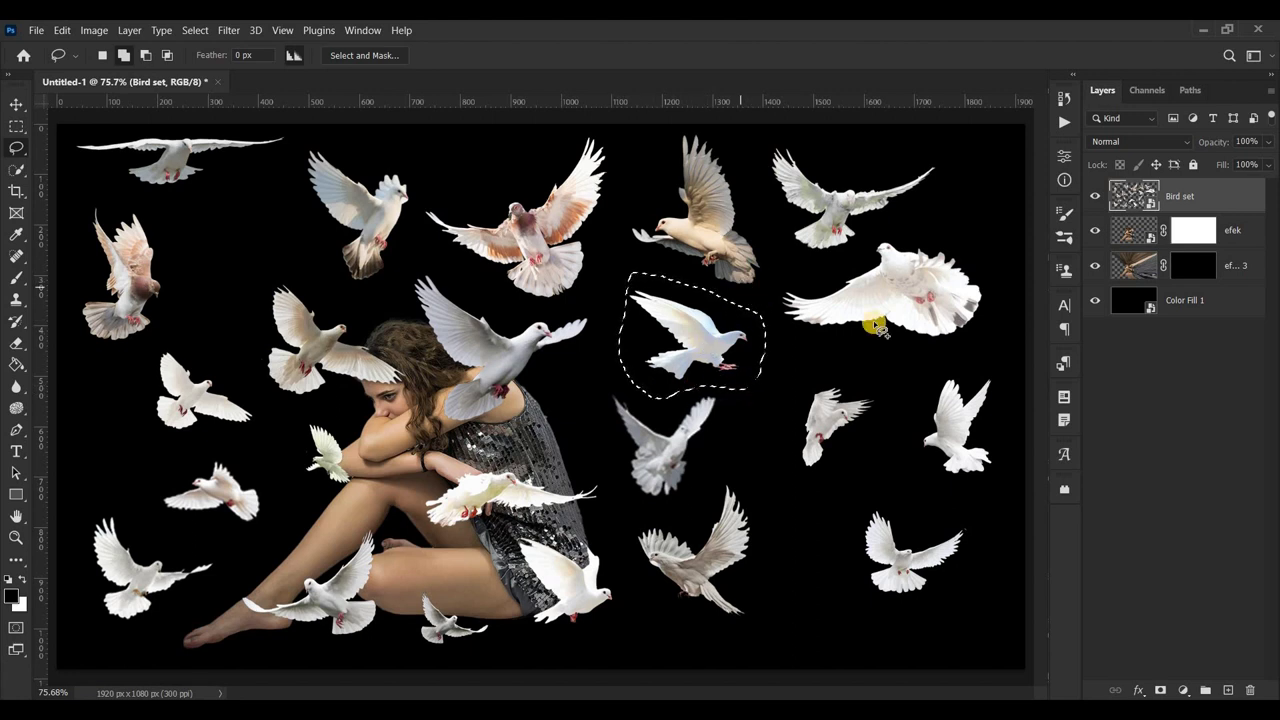
# - Rasterize the Bird set layer and shrink the first dove, moving it up-left
pyautogui.rightClick(1171, 198)
pyautogui.click(1034, 374)
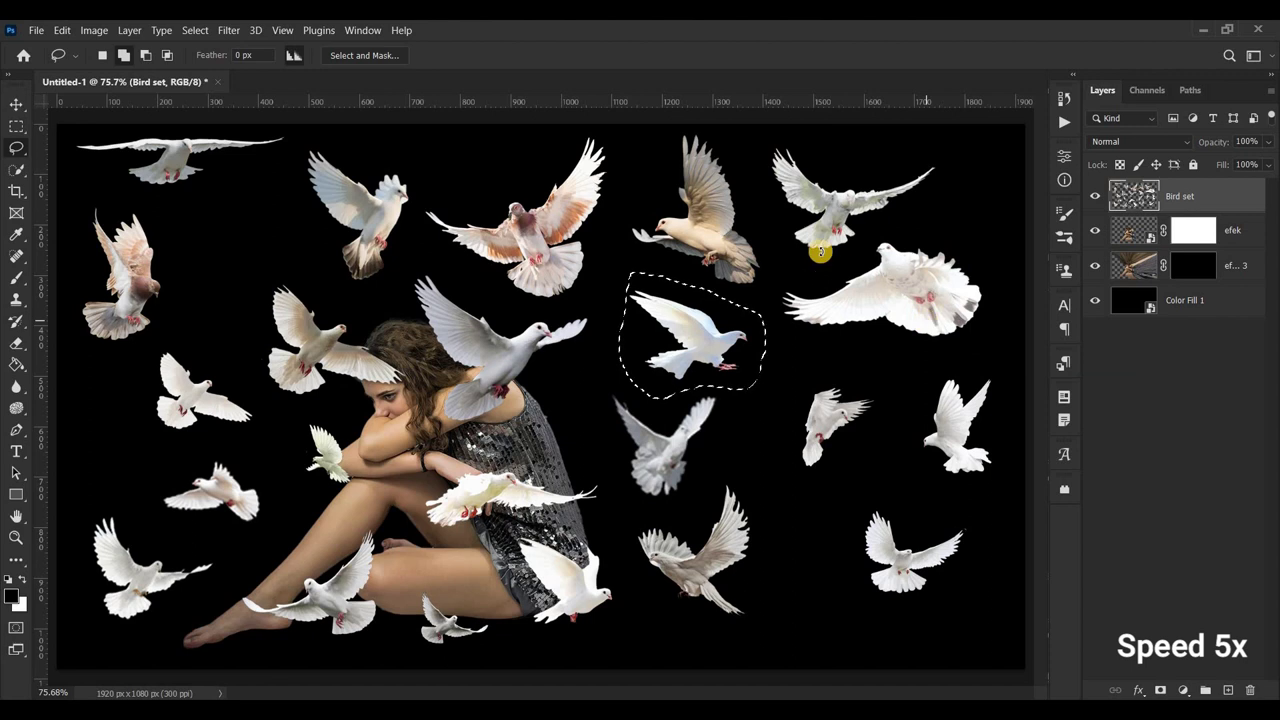
pyautogui.hotkey('ctrl', 't')
pyautogui.moveTo(723, 294); pyautogui.dragTo(690, 320)
pyautogui.moveTo(650, 360); pyautogui.dragTo(645, 357)
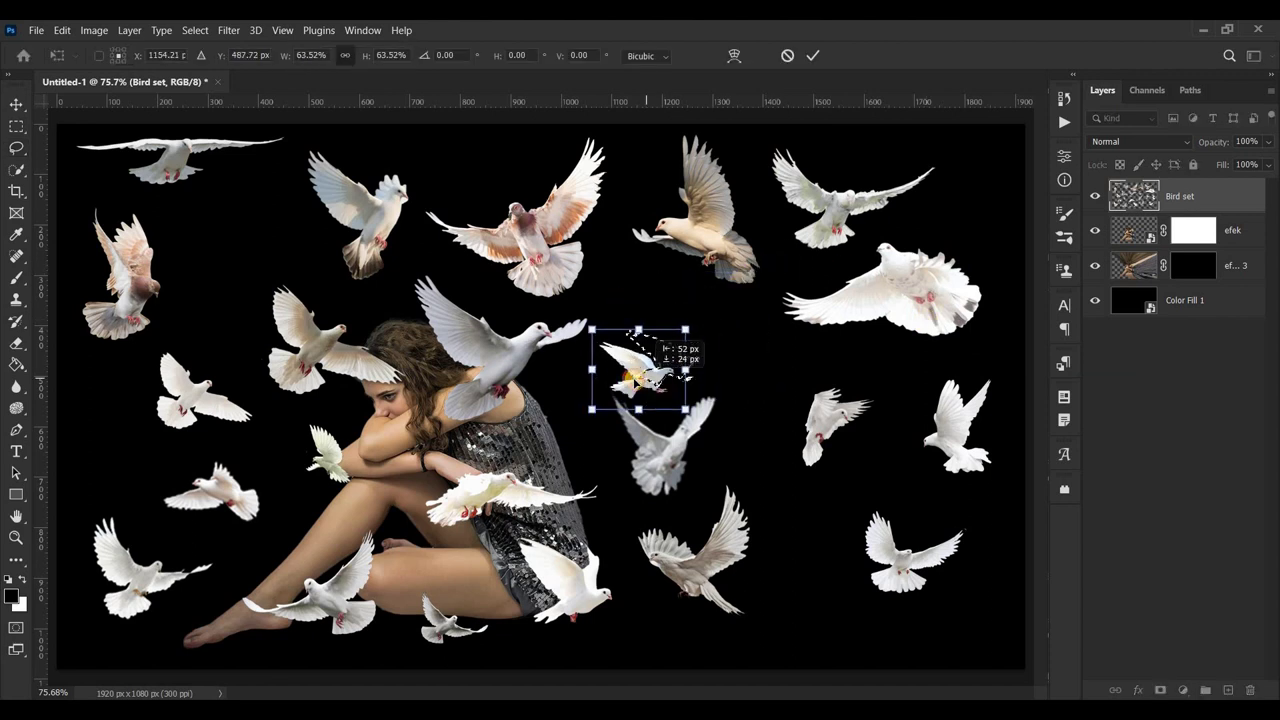
pyautogui.click(812, 55)
pyautogui.hotkey('ctrl', 'd')
# - Flip a lower dove horizontally, then shrink, rotate and move it left
pyautogui.moveTo(780, 515); pyautogui.dragTo(745, 640)
pyautogui.hotkey('ctrl', 't')
pyautogui.rightClick(620, 228)
pyautogui.press('Escape')
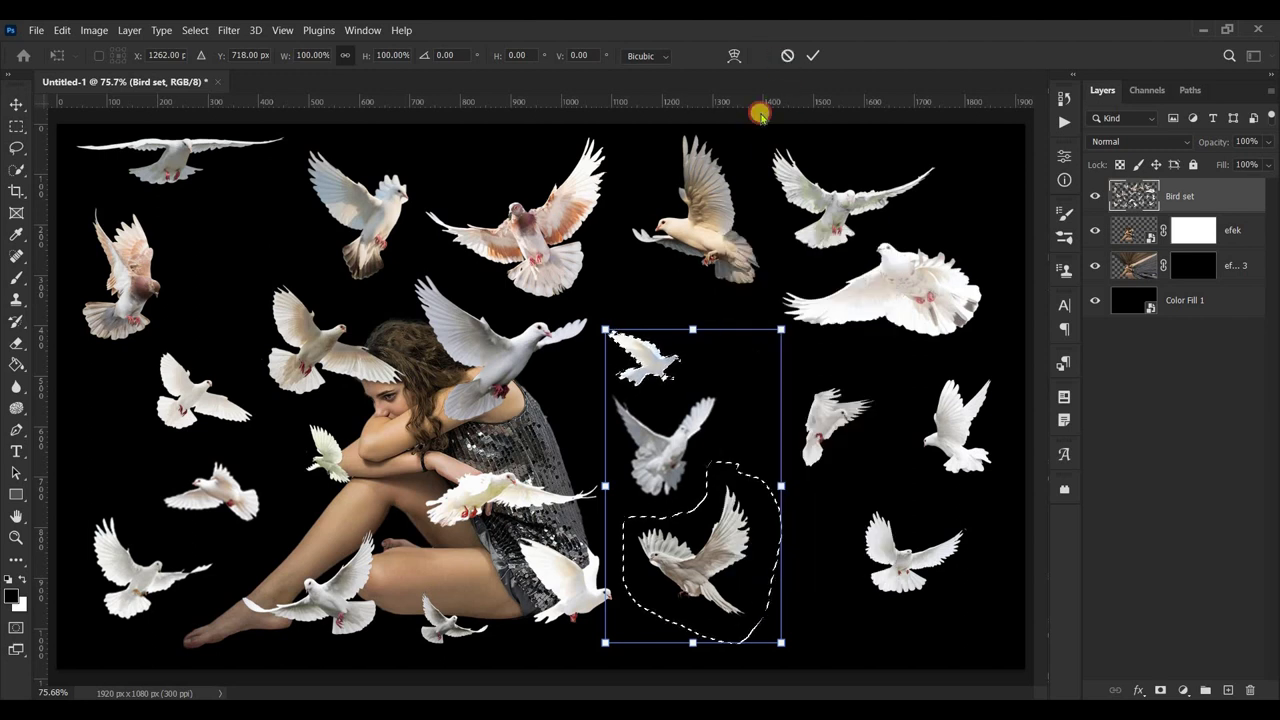
pyautogui.press('Escape')
pyautogui.hotkey('ctrl', 't')
pyautogui.rightClick(702, 586)
pyautogui.click(760, 551)
pyautogui.moveTo(802, 458)
pyautogui.mouseDown()
pyautogui.moveTo(729, 534)
pyautogui.moveTo(649, 534)
pyautogui.mouseUp()
pyautogui.press('Return')
pyautogui.hotkey('ctrl', 'd')
# - Move one dove down-right, and rotate another right-side dove while shifting it left
pyautogui.moveTo(718, 373); pyautogui.dragTo(609, 387)
pyautogui.moveTo(722, 437); pyautogui.dragTo(758, 540)
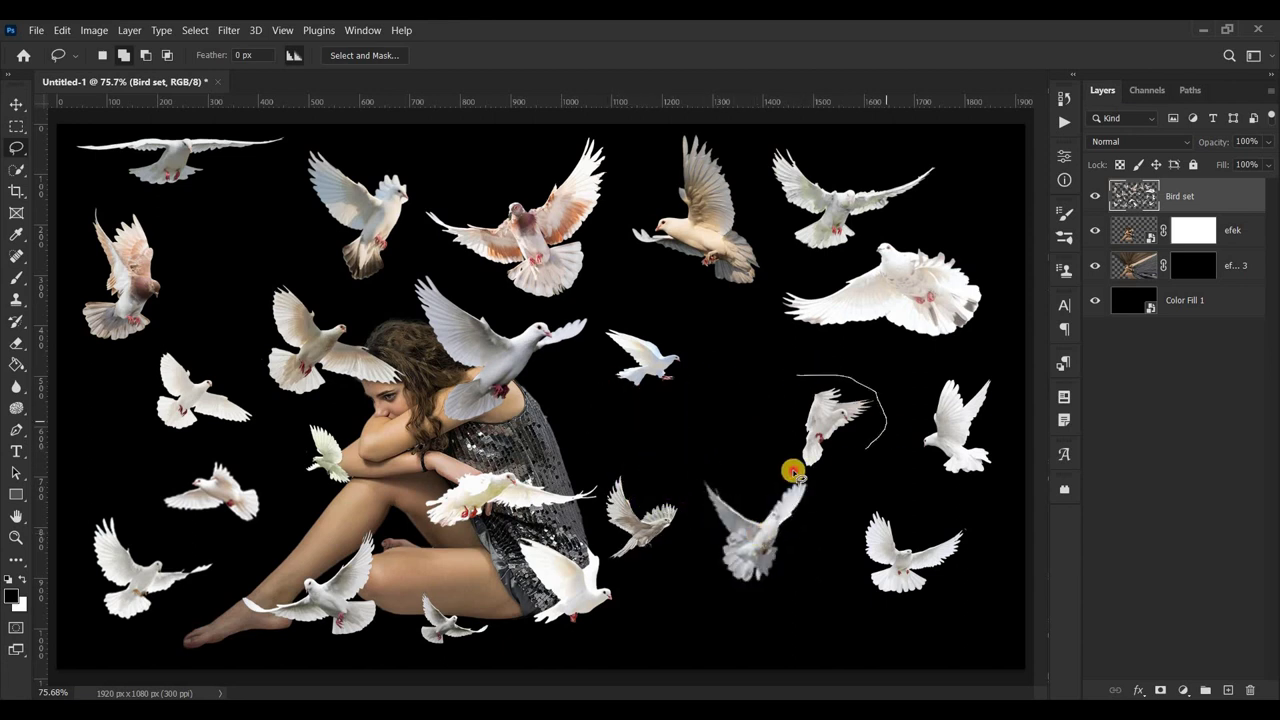
pyautogui.moveTo(793, 473); pyautogui.dragTo(808, 434)
pyautogui.hotkey('ctrl', 't')
pyautogui.moveTo(789, 371); pyautogui.dragTo(762, 385)
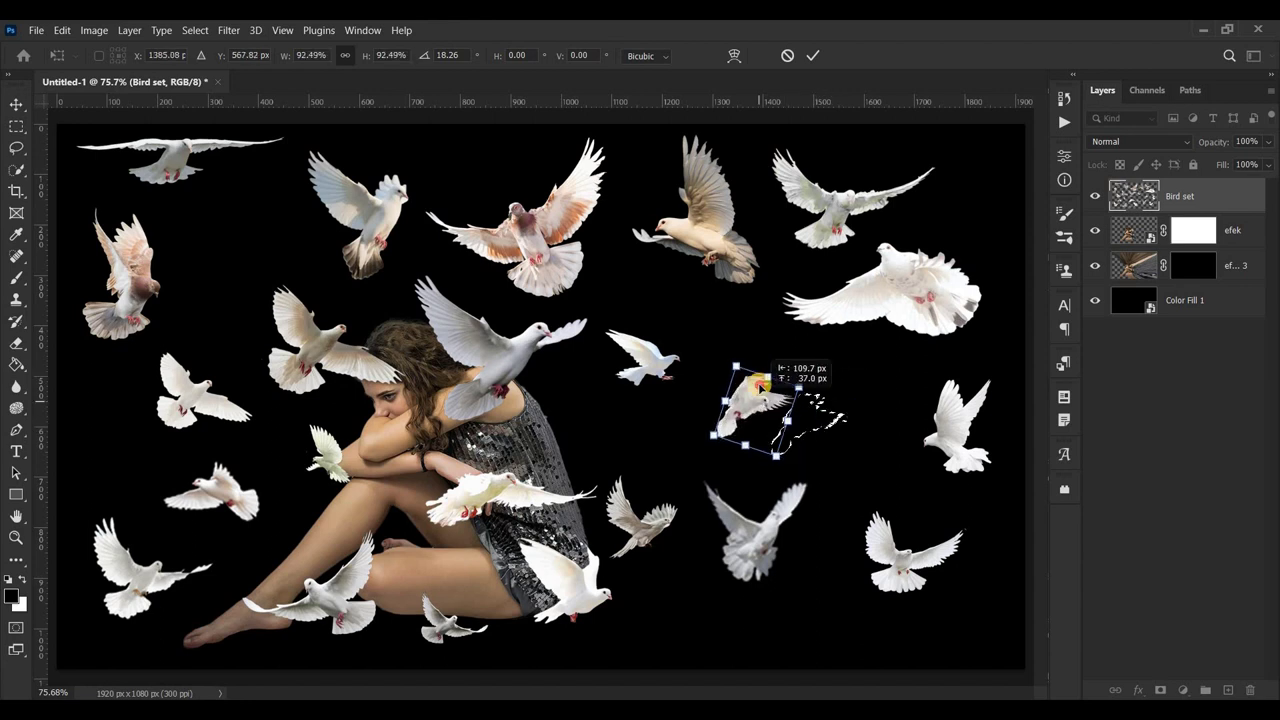
pyautogui.click(812, 56)
# - Move a dove up-left and shift the large dove to the lower right
pyautogui.moveTo(914, 567); pyautogui.dragTo(866, 398)
pyautogui.moveTo(796, 272)
pyautogui.mouseDown()
pyautogui.moveTo(908, 229)
pyautogui.moveTo(915, 530)
pyautogui.moveTo(892, 594)
pyautogui.mouseUp()
pyautogui.hotkey('ctrl', 't')
pyautogui.click(812, 55)
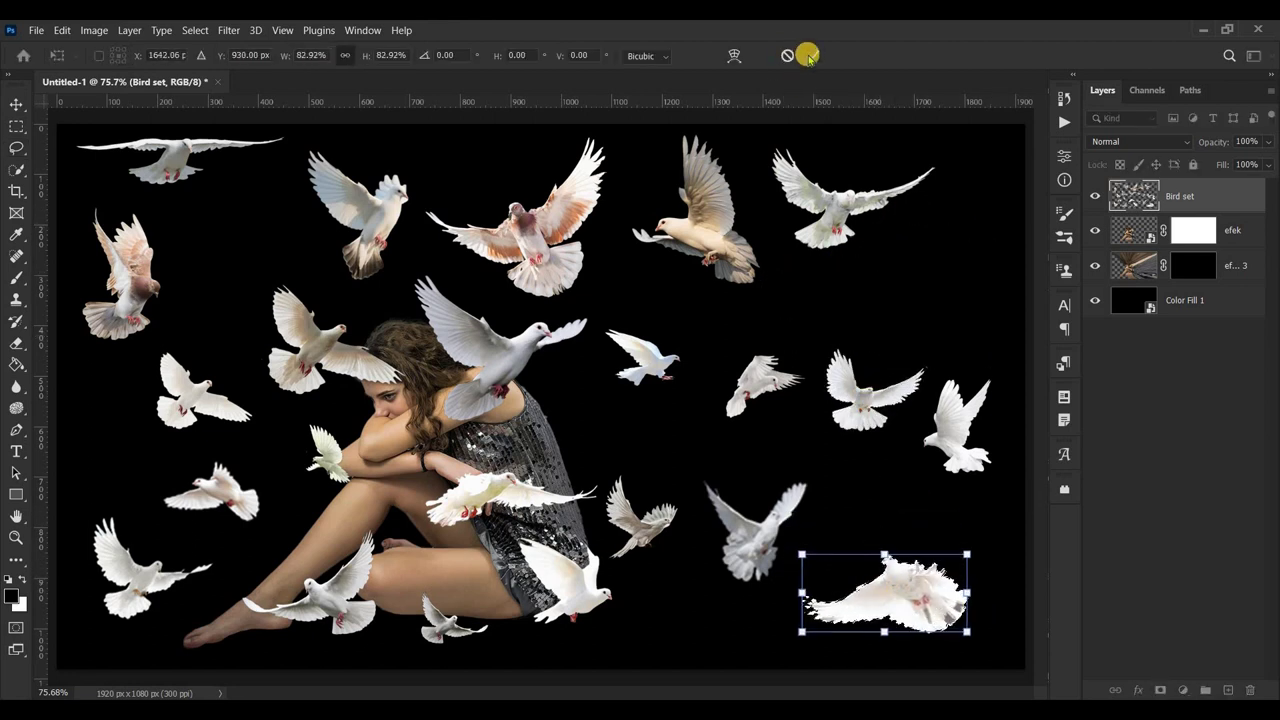
# - Flip the right-edge dove horizontally and move it up toward the top right
pyautogui.moveTo(989, 502); pyautogui.dragTo(960, 480)
pyautogui.hotkey('ctrl', 't')
pyautogui.rightClick(983, 457)
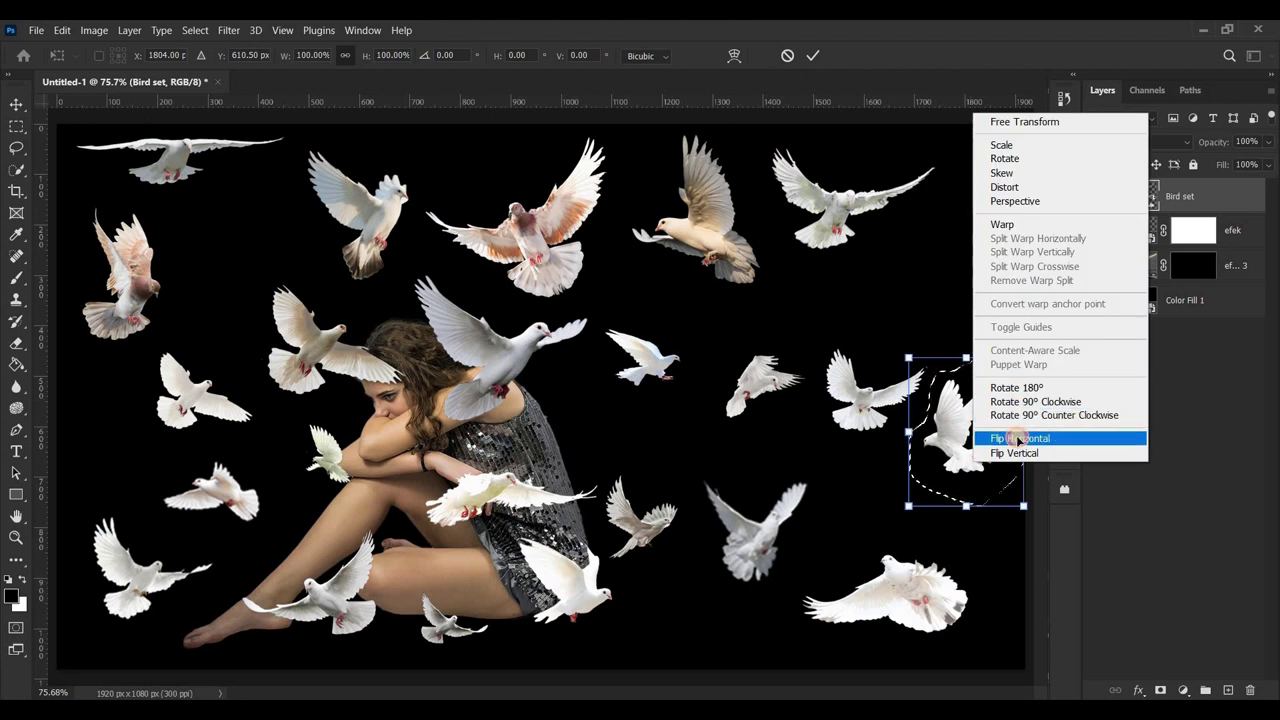
pyautogui.click(1023, 434)
pyautogui.moveTo(980, 437); pyautogui.dragTo(948, 268)
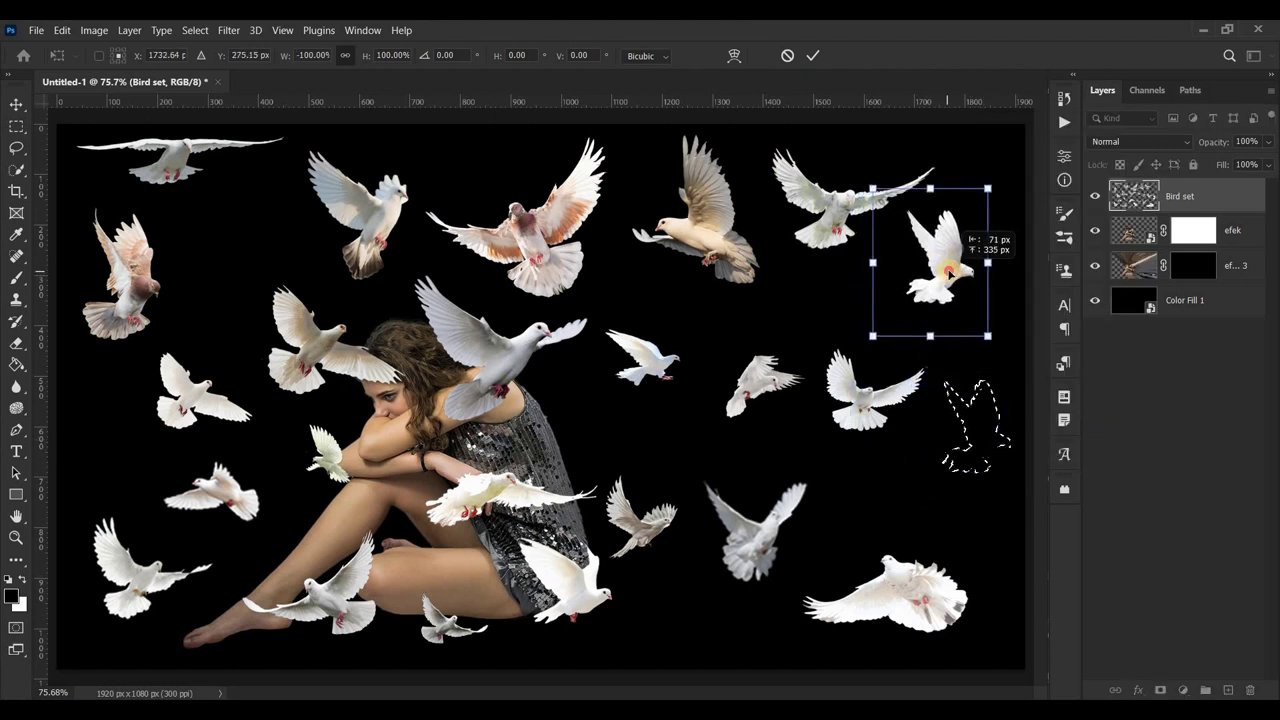
pyautogui.click(812, 55)
# - Move the upper-left dove to the right side and shrink it
pyautogui.moveTo(427, 180)
pyautogui.mouseDown()
pyautogui.moveTo(457, 206)
pyautogui.moveTo(413, 212)
pyautogui.moveTo(355, 140)
pyautogui.mouseUp()
pyautogui.hotkey('ctrl', 'd')
pyautogui.moveTo(365, 205); pyautogui.dragTo(945, 470)
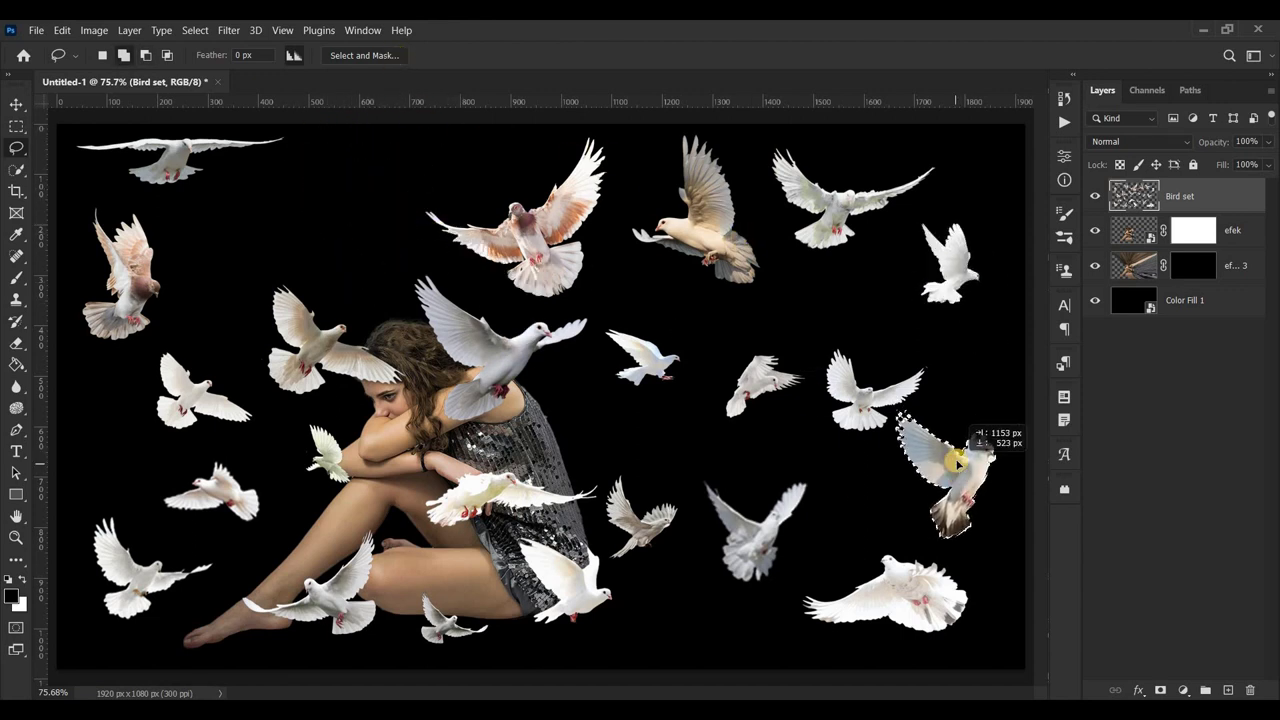
pyautogui.hotkey('ctrl', 't')
pyautogui.moveTo(896, 410)
pyautogui.mouseDown()
pyautogui.moveTo(940, 465)
pyautogui.moveTo(940, 415)
pyautogui.mouseUp()
pyautogui.click(812, 55)
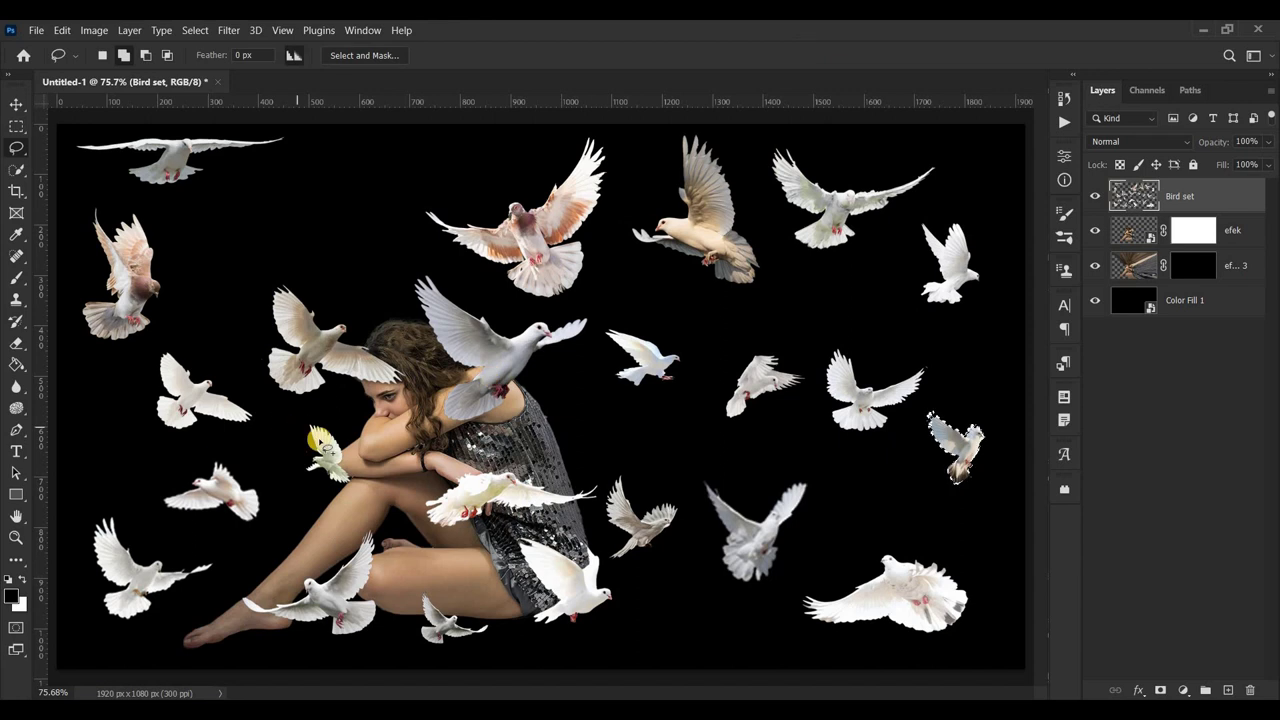
# - Move the dove beside the woman's legs up-right and shrink it to about 70%
pyautogui.moveTo(608, 568); pyautogui.dragTo(515, 522)
pyautogui.hotkey('ctrl', 'd')
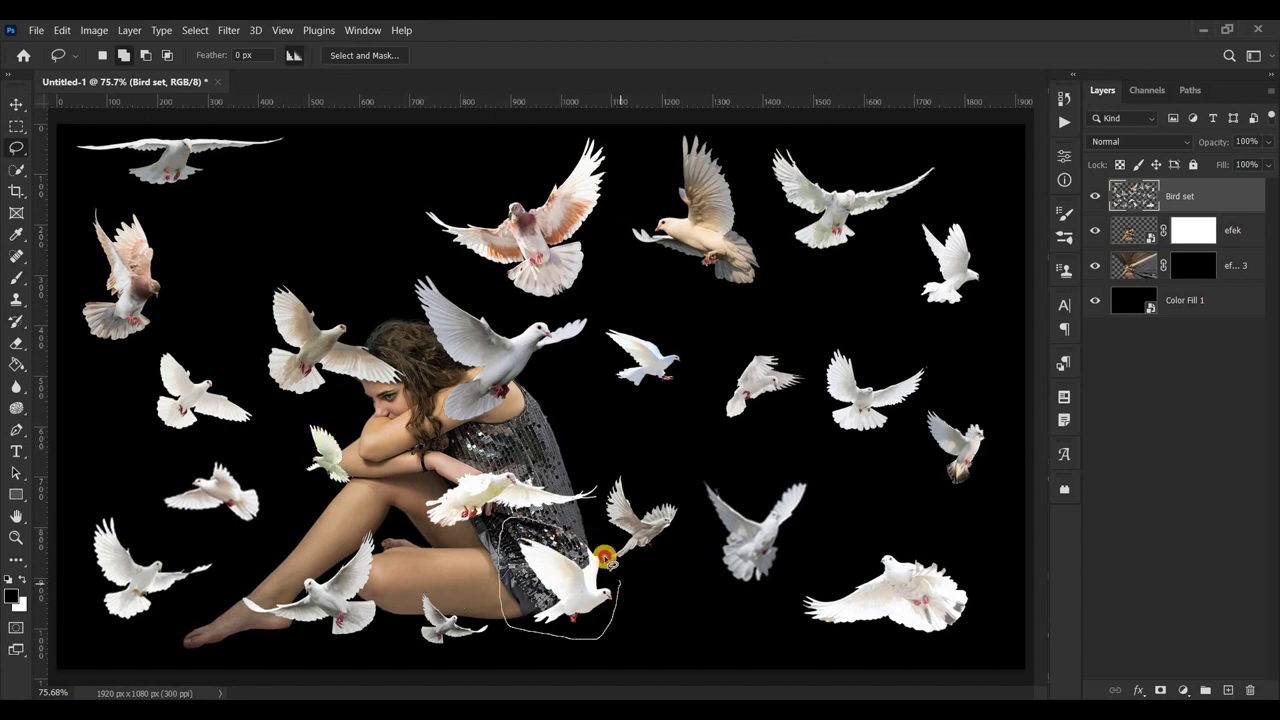
pyautogui.moveTo(606, 558); pyautogui.dragTo(608, 566)
pyautogui.moveTo(565, 585); pyautogui.dragTo(686, 414)
pyautogui.hotkey('ctrl', 't')
pyautogui.moveTo(737, 377); pyautogui.dragTo(700, 405)
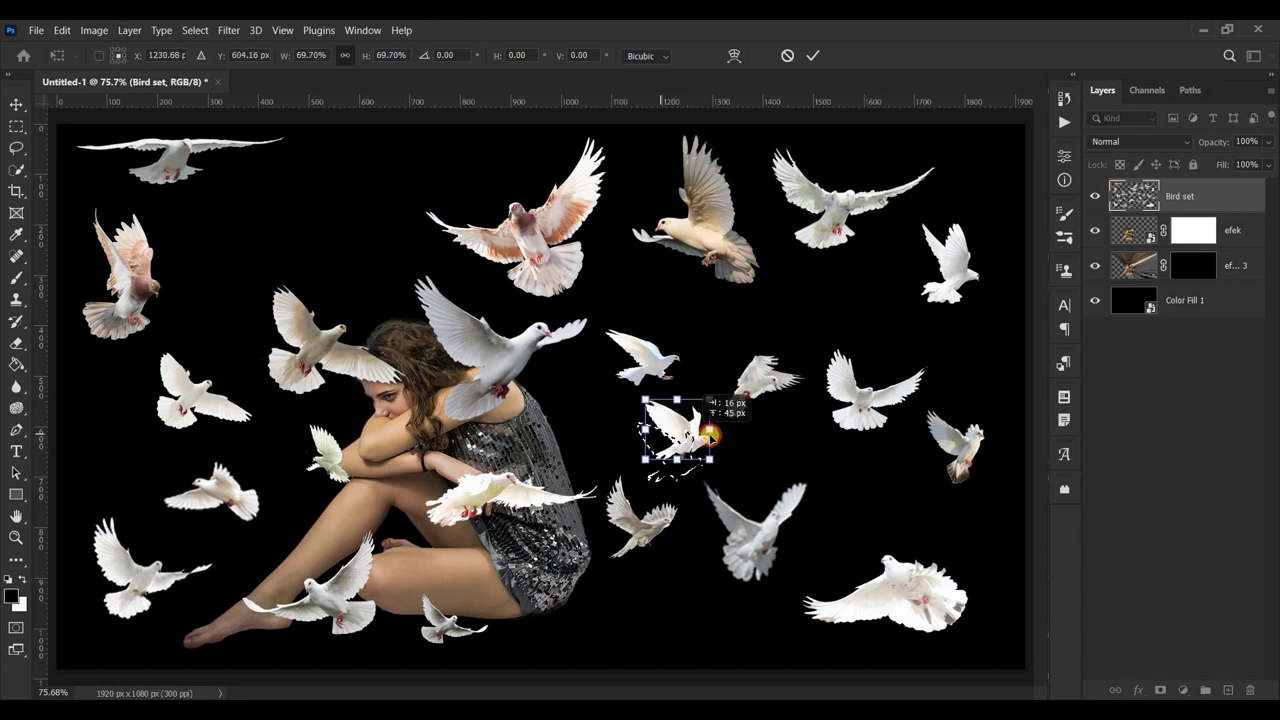
pyautogui.click(811, 56)
# - Scale the left dove to about 84% and move it to the upper left
pyautogui.moveTo(160, 330); pyautogui.dragTo(391, 271)
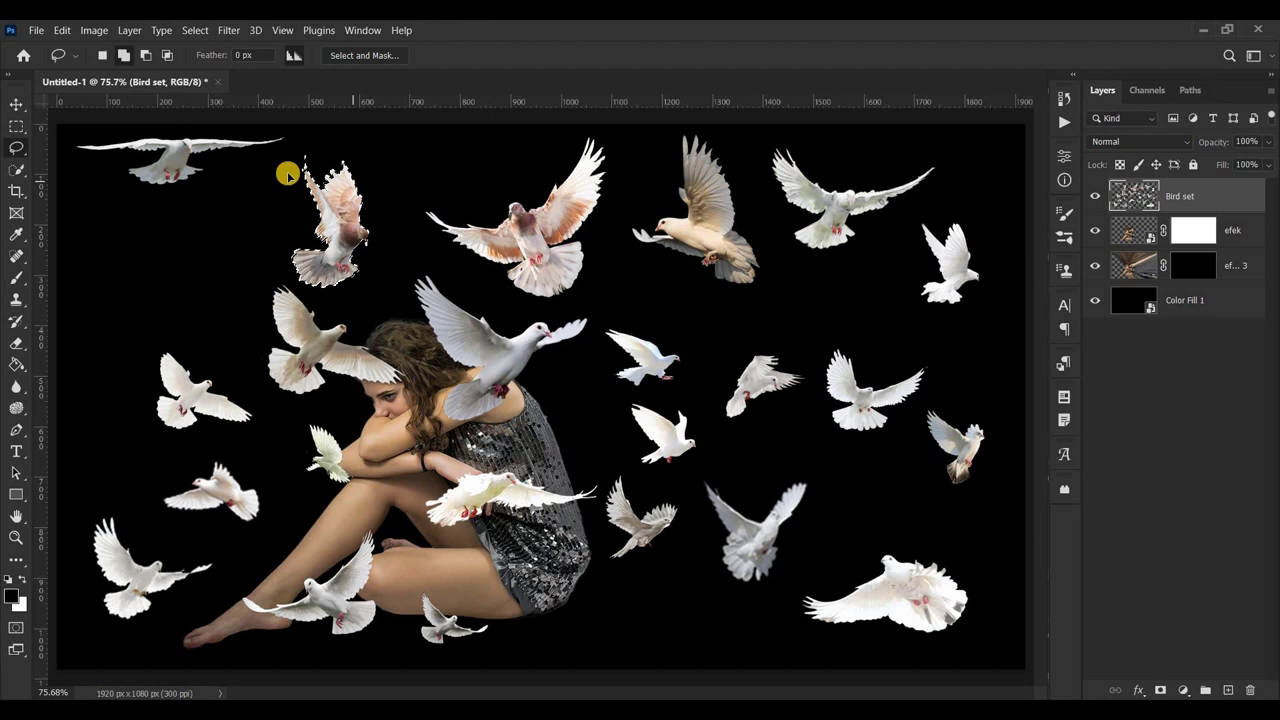
pyautogui.hotkey('ctrl', 't')
pyautogui.moveTo(292, 163); pyautogui.dragTo(311, 168)
pyautogui.click(813, 57)
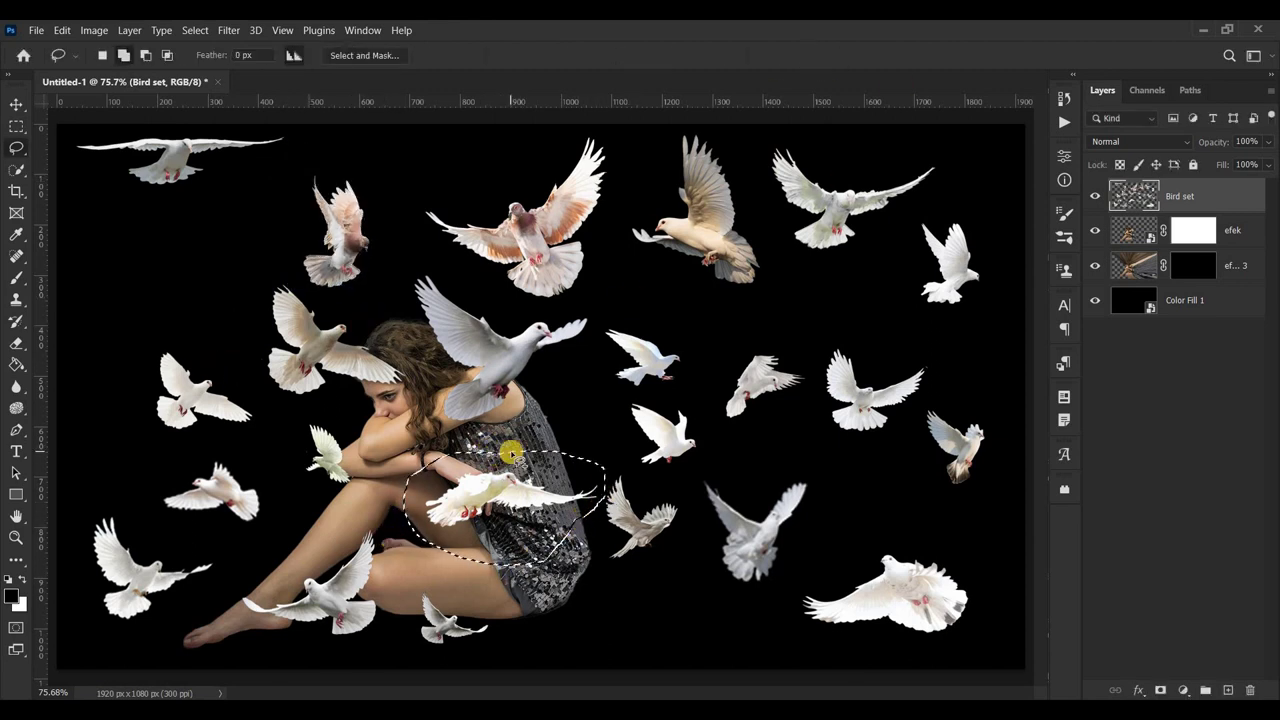
pyautogui.hotkey('ctrl', 't')
pyautogui.moveTo(486, 534); pyautogui.dragTo(151, 329)
pyautogui.click(813, 57)
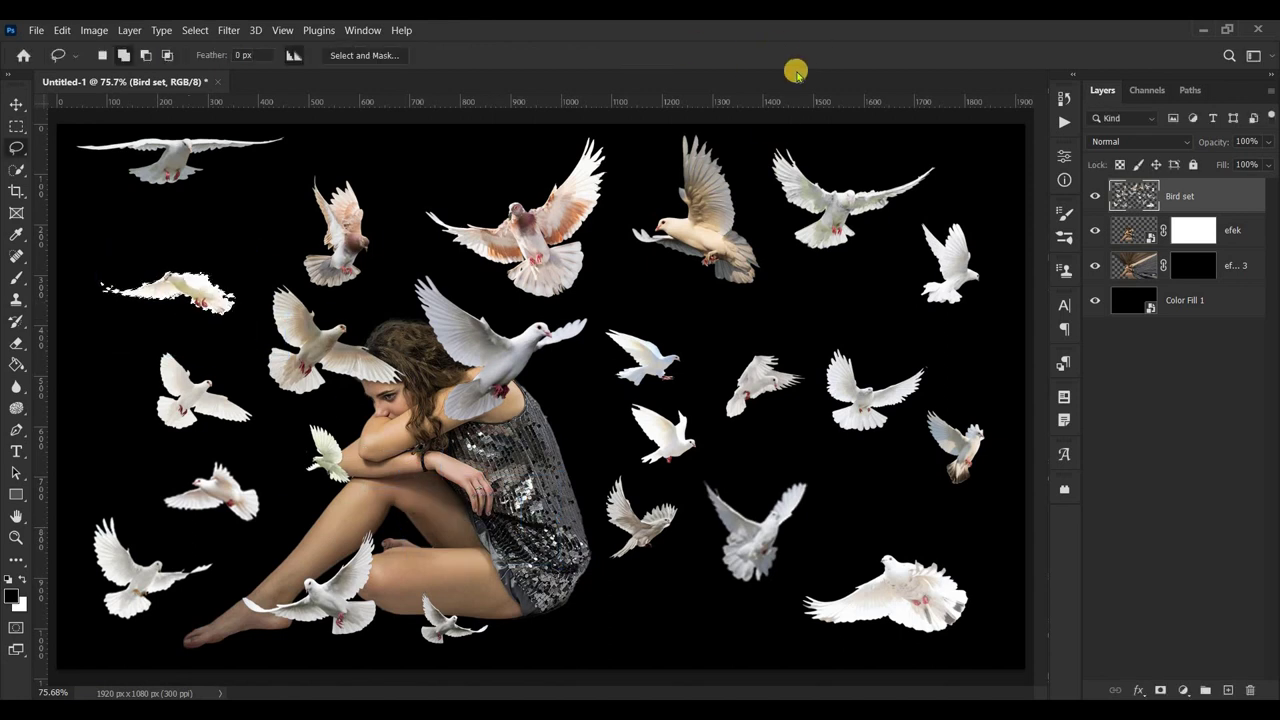
# - Erase fragments around the pink dove, then flip the cream top dove and shift it left
pyautogui.press('e')
pyautogui.moveTo(591, 140)
pyautogui.mouseDown()
pyautogui.moveTo(517, 220)
pyautogui.moveTo(567, 250)
pyautogui.mouseUp()
pyautogui.click(17, 145)
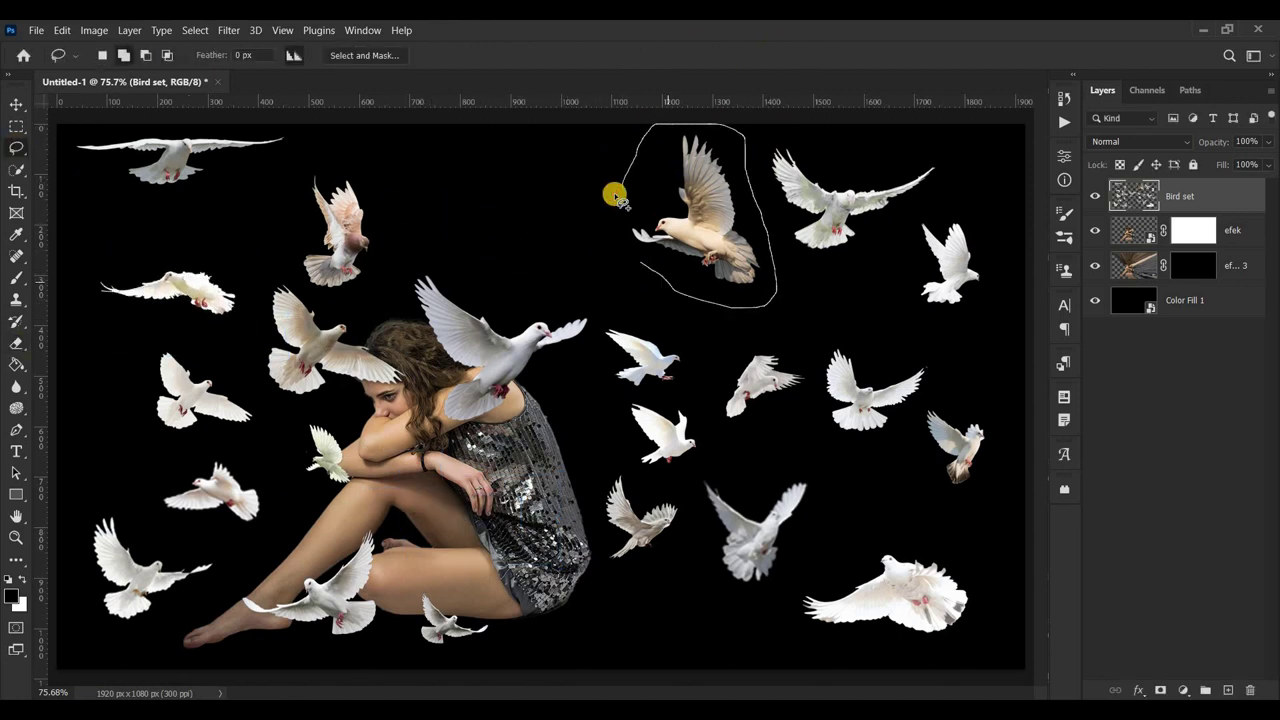
pyautogui.moveTo(617, 197); pyautogui.dragTo(650, 128)
pyautogui.hotkey('ctrl', 't')
pyautogui.rightClick(666, 188)
pyautogui.click(700, 594)
pyautogui.moveTo(697, 297); pyautogui.dragTo(652, 256)
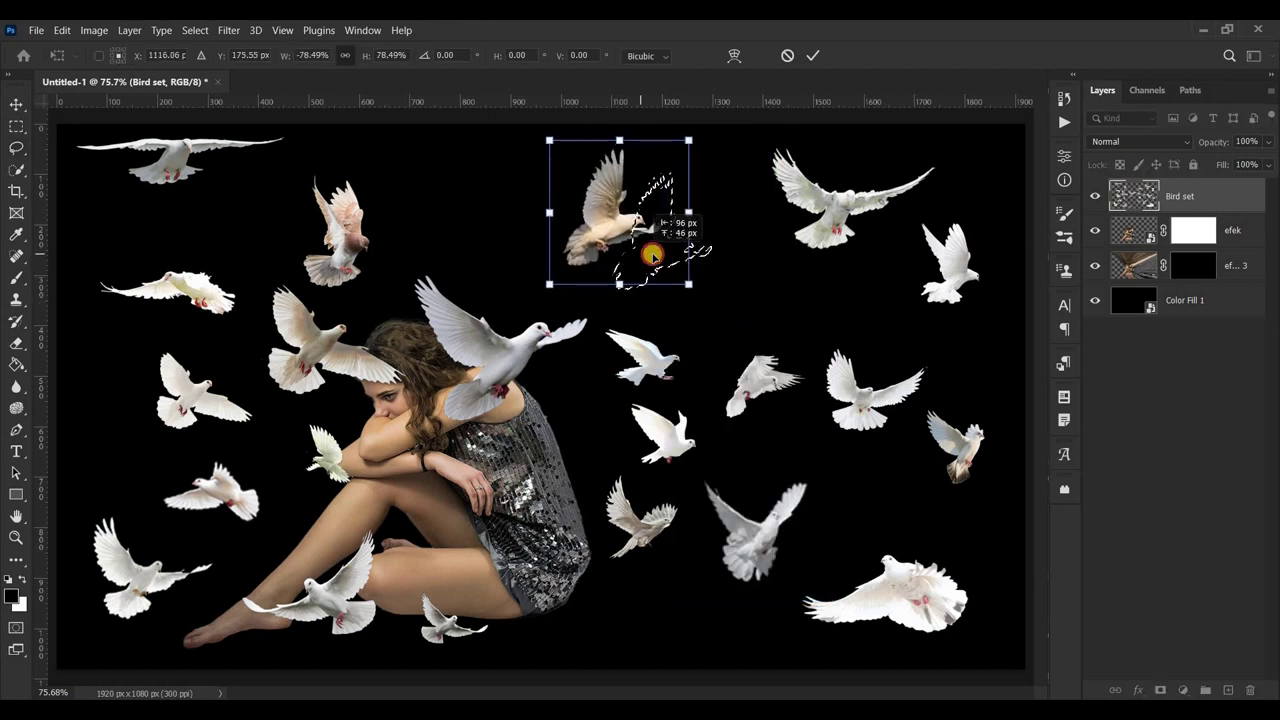
pyautogui.press('Return')
pyautogui.hotkey('ctrl', 'd')
# - Flip the small dove by the arm to the top right; nudge the bottom dove right
pyautogui.moveTo(365, 420); pyautogui.dragTo(370, 500)
pyautogui.hotkey('ctrl', 't')
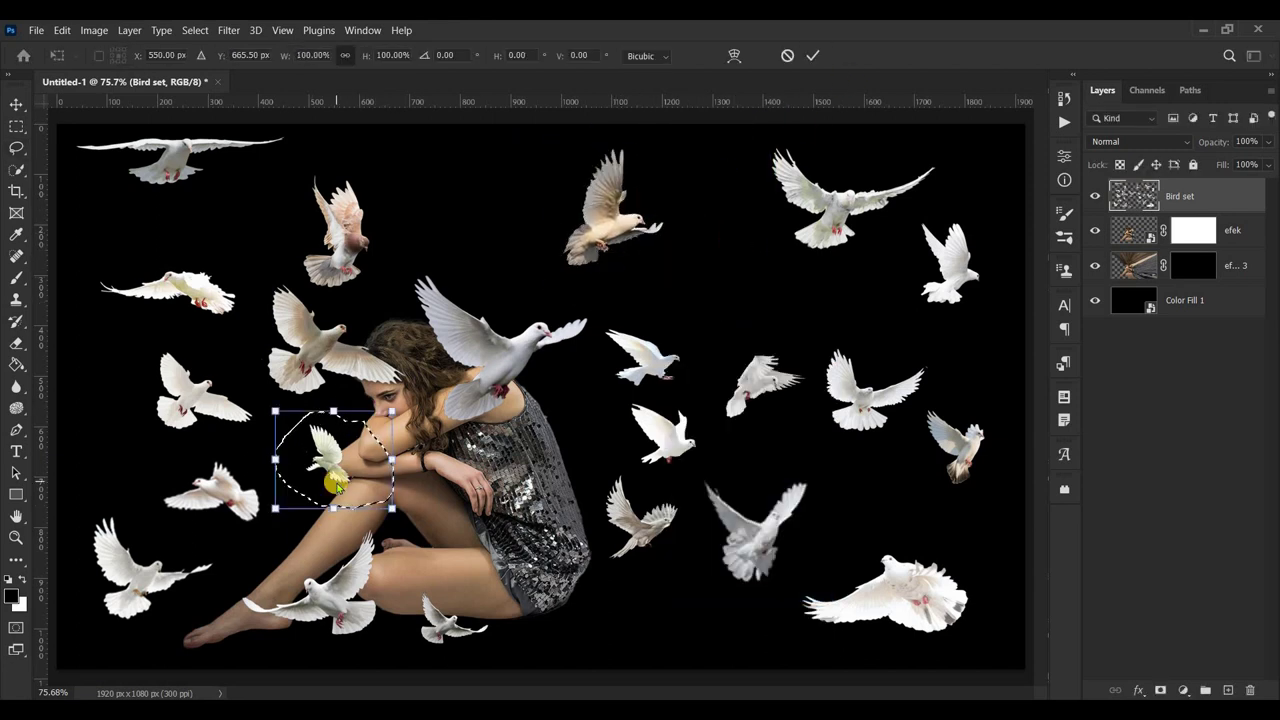
pyautogui.rightClick(330, 445)
pyautogui.click(420, 490)
pyautogui.moveTo(330, 445); pyautogui.dragTo(972, 178)
pyautogui.click(831, 53)
pyautogui.hotkey('ctrl', 'd')
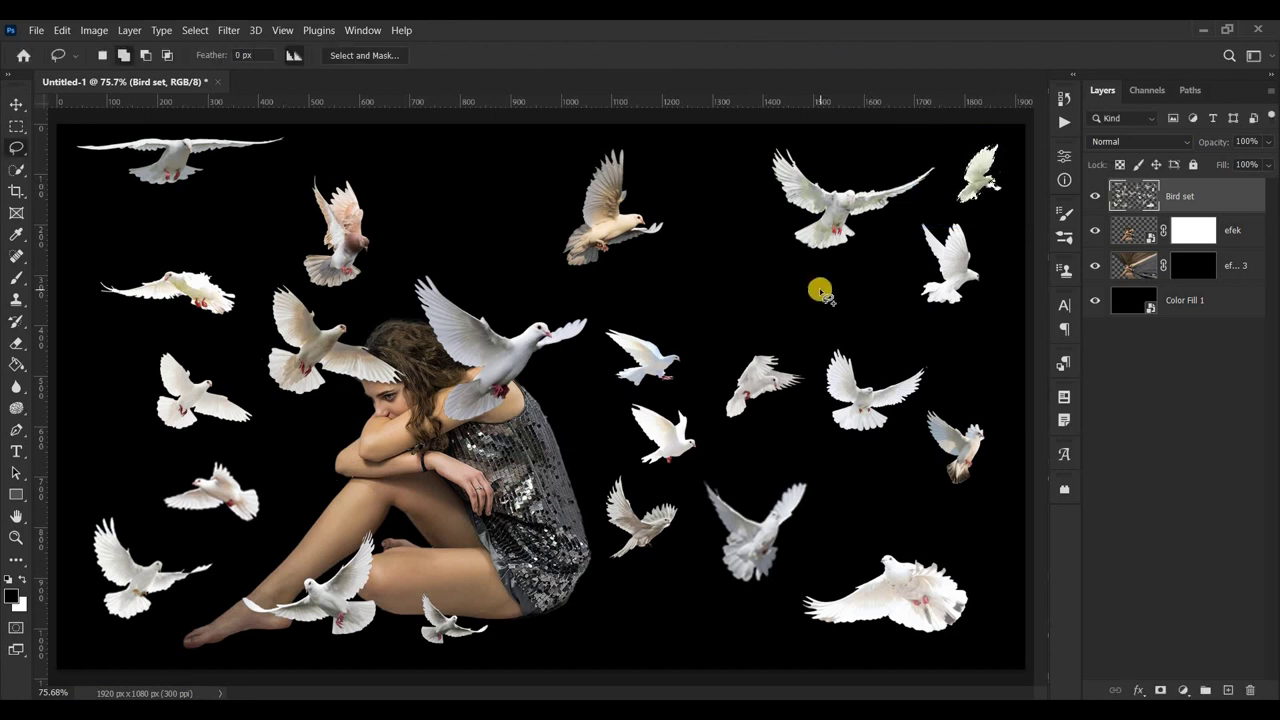
pyautogui.moveTo(523, 588)
pyautogui.mouseDown()
pyautogui.moveTo(440, 574)
pyautogui.moveTo(610, 603)
pyautogui.mouseUp()
# - Move the dove at the woman's feet up into the sky and rotate it slightly
pyautogui.moveTo(589, 538)
pyautogui.mouseDown()
pyautogui.moveTo(608, 585)
pyautogui.moveTo(576, 433)
pyautogui.mouseUp()
pyautogui.moveTo(247, 585); pyautogui.dragTo(252, 588)
pyautogui.hotkey('ctrl', 't')
pyautogui.moveTo(331, 609); pyautogui.dragTo(737, 297)
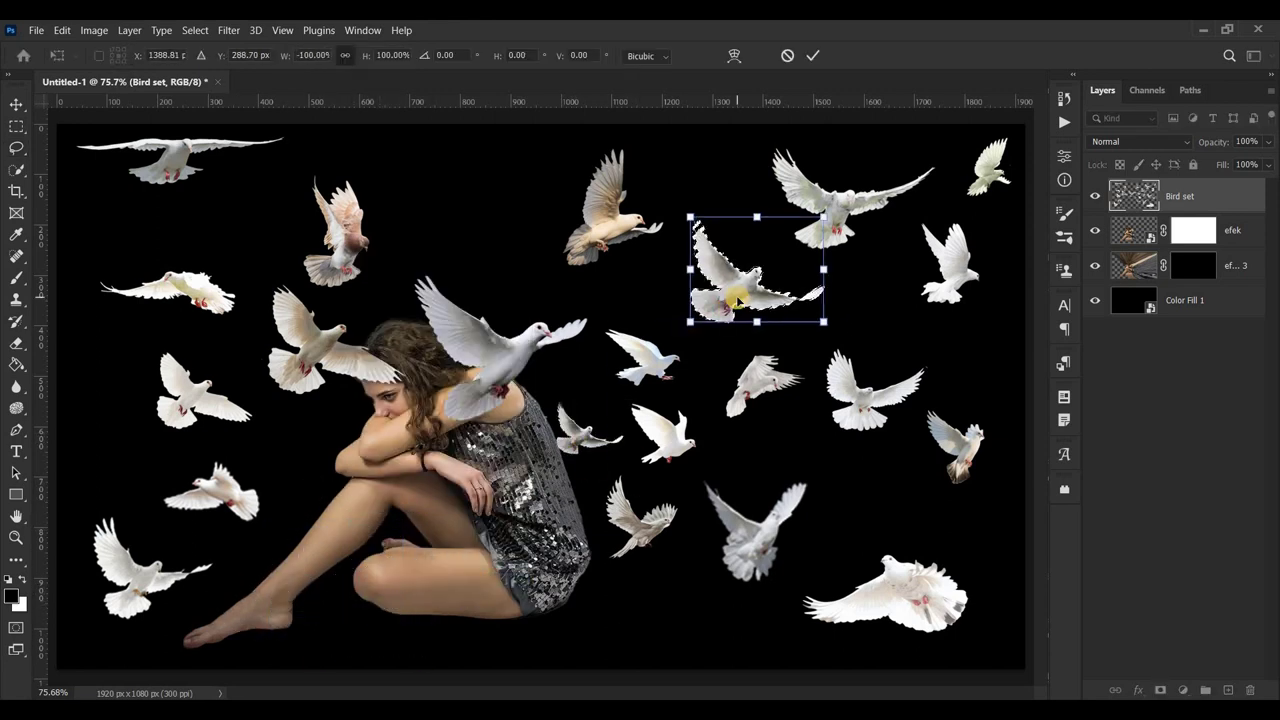
pyautogui.moveTo(723, 214); pyautogui.dragTo(810, 216)
pyautogui.click(812, 55)
# - Shrink the dove beside the woman's head and move it up-right
pyautogui.moveTo(418, 256)
pyautogui.mouseDown()
pyautogui.moveTo(507, 438)
pyautogui.moveTo(471, 266)
pyautogui.moveTo(415, 430)
pyautogui.mouseUp()
pyautogui.hotkey('ctrl', 't')
pyautogui.click(783, 55)
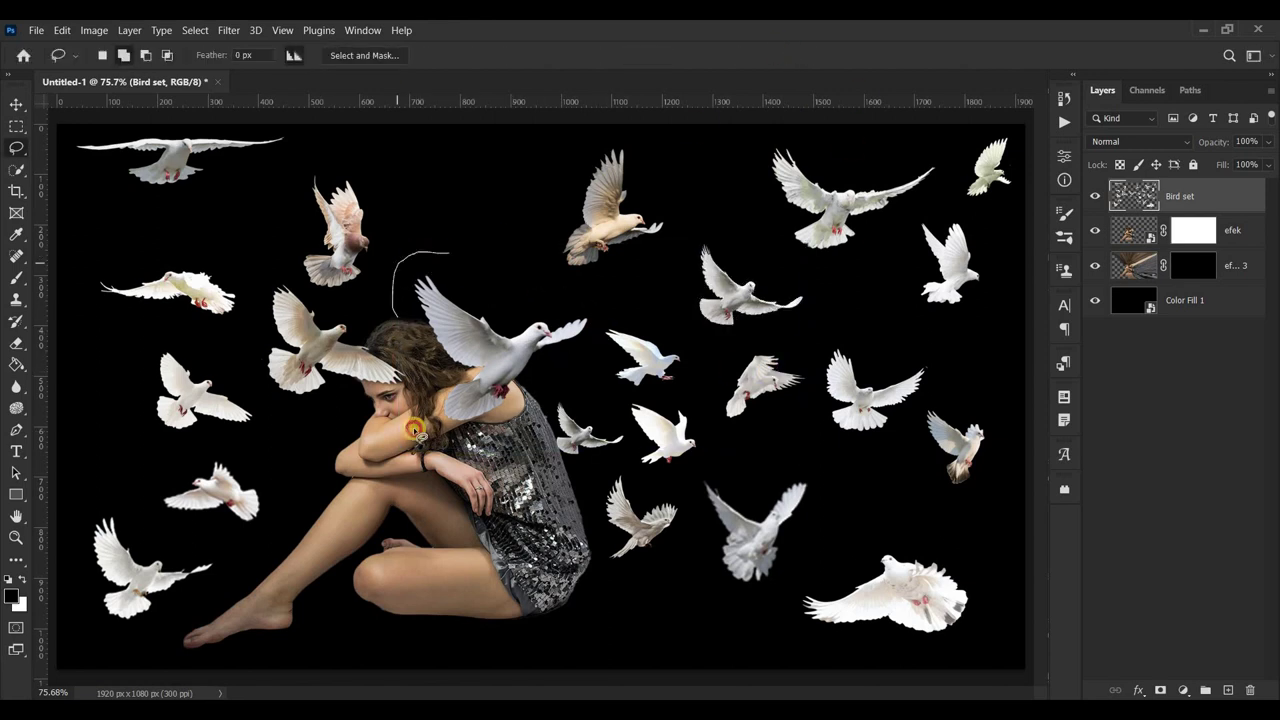
pyautogui.moveTo(461, 267); pyautogui.dragTo(455, 253)
pyautogui.hotkey('ctrl', 't')
pyautogui.moveTo(606, 251); pyautogui.dragTo(551, 323)
pyautogui.moveTo(520, 380); pyautogui.dragTo(604, 305)
pyautogui.moveTo(503, 251); pyautogui.dragTo(498, 269)
pyautogui.moveTo(531, 334); pyautogui.dragTo(545, 320)
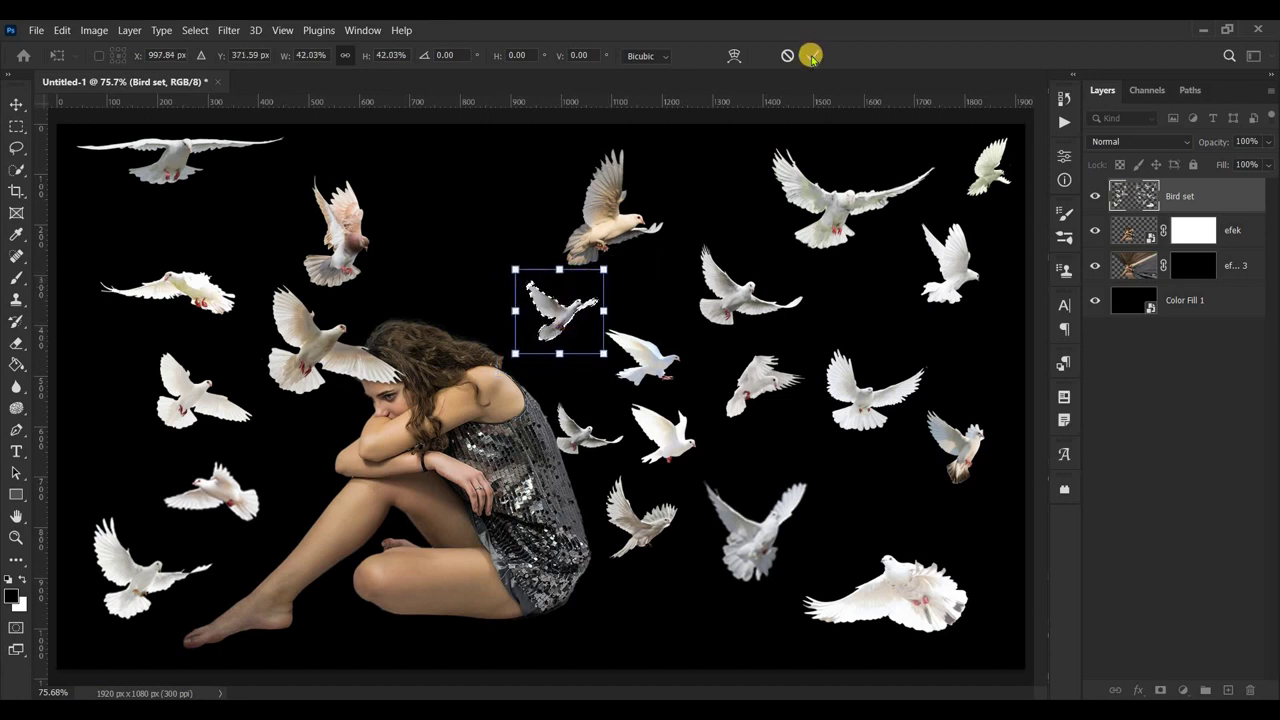
pyautogui.click(812, 55)
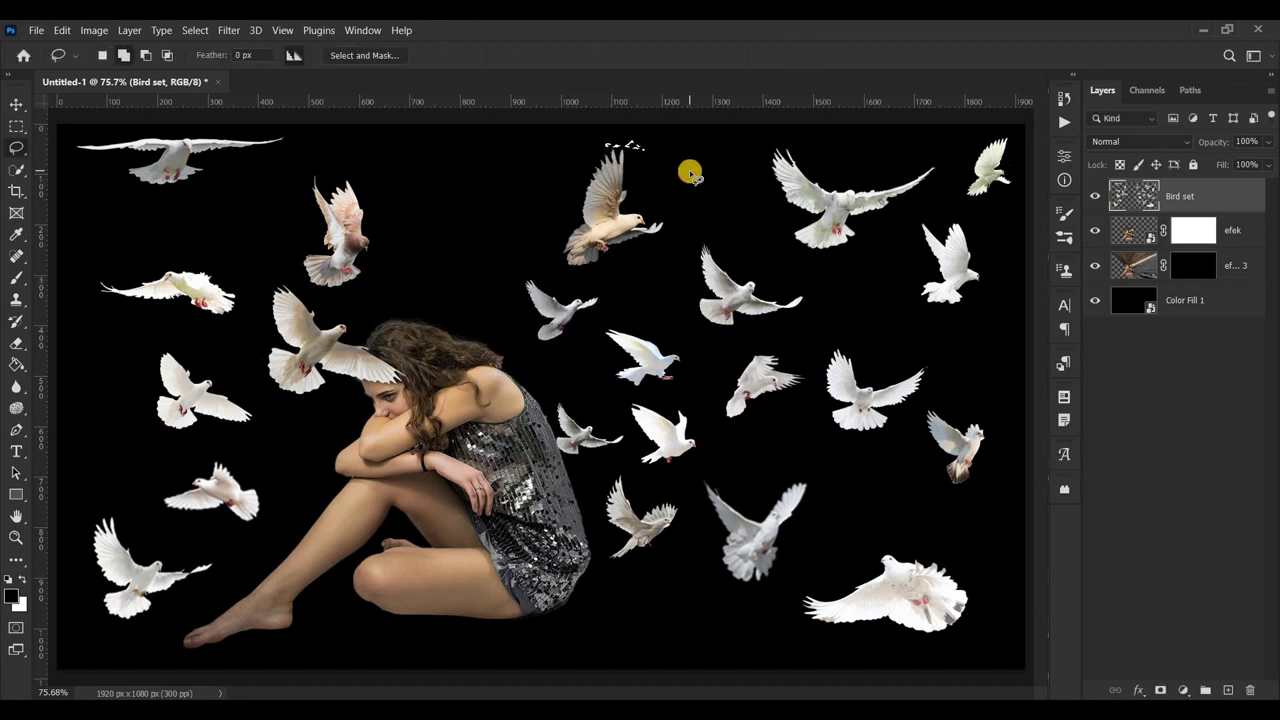
# - Flip the large bottom-right dove horizontally
pyautogui.moveTo(781, 596); pyautogui.dragTo(894, 528)
pyautogui.hotkey('ctrl', 't')
pyautogui.rightClick(803, 610)
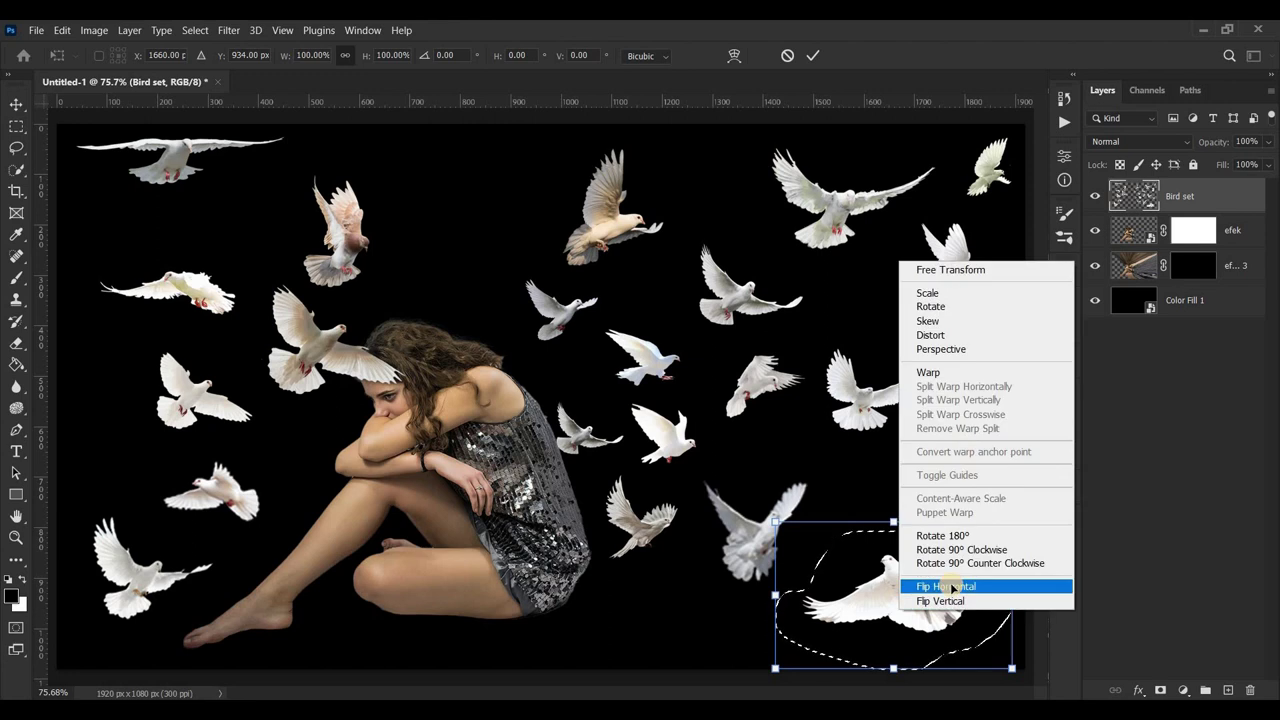
pyautogui.click(830, 582)
pyautogui.click(812, 55)
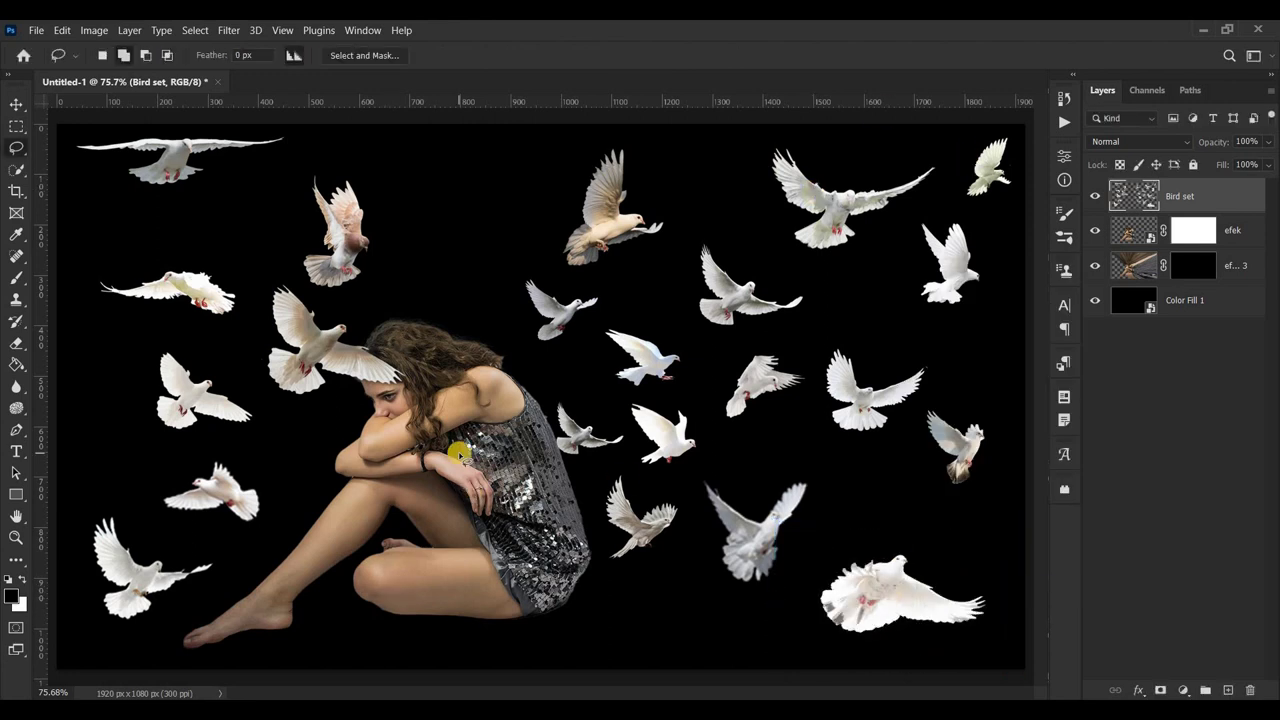
# - Shrink the dove over the woman's hair and move it lower right
pyautogui.moveTo(315, 420); pyautogui.dragTo(343, 300)
pyautogui.hotkey('ctrl', 't')
pyautogui.moveTo(320, 350)
pyautogui.mouseDown()
pyautogui.moveTo(340, 380)
pyautogui.moveTo(855, 457)
pyautogui.mouseUp()
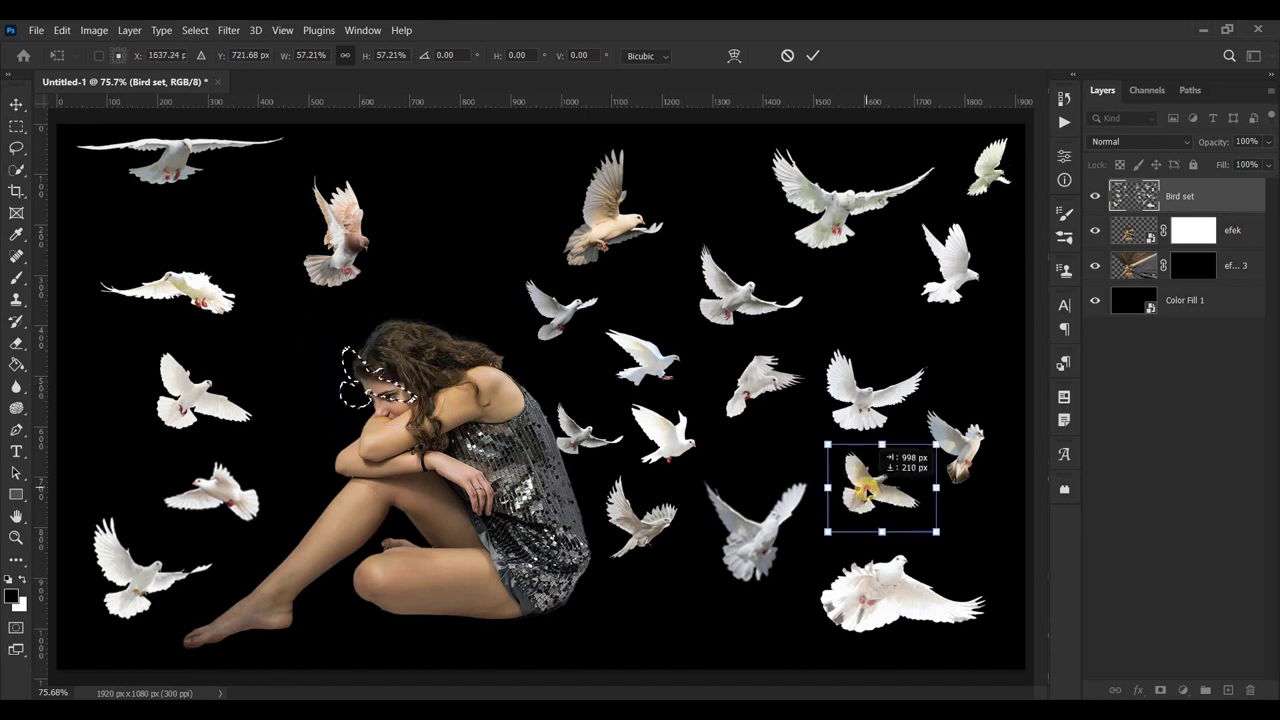
pyautogui.click(812, 55)
# - Erase the dove left of the woman and rotate another dove down-left
pyautogui.click(16, 341)
pyautogui.moveTo(180, 385); pyautogui.dragTo(258, 412)
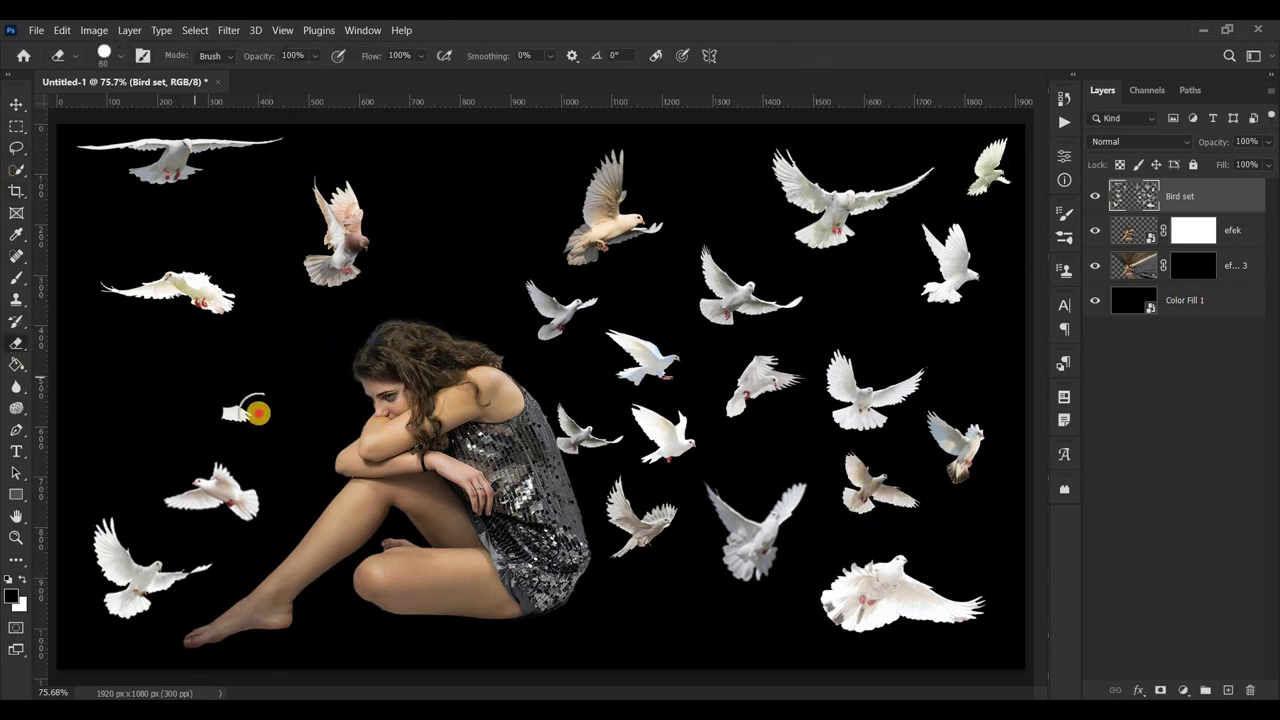
pyautogui.click(16, 147)
pyautogui.hotkey('ctrl', 't')
pyautogui.moveTo(383, 197)
pyautogui.mouseDown()
pyautogui.moveTo(330, 318)
pyautogui.moveTo(343, 277)
pyautogui.mouseUp()
pyautogui.press('Return')
# - Tilt the top-left dove slightly
pyautogui.moveTo(210, 216); pyautogui.dragTo(143, 114)
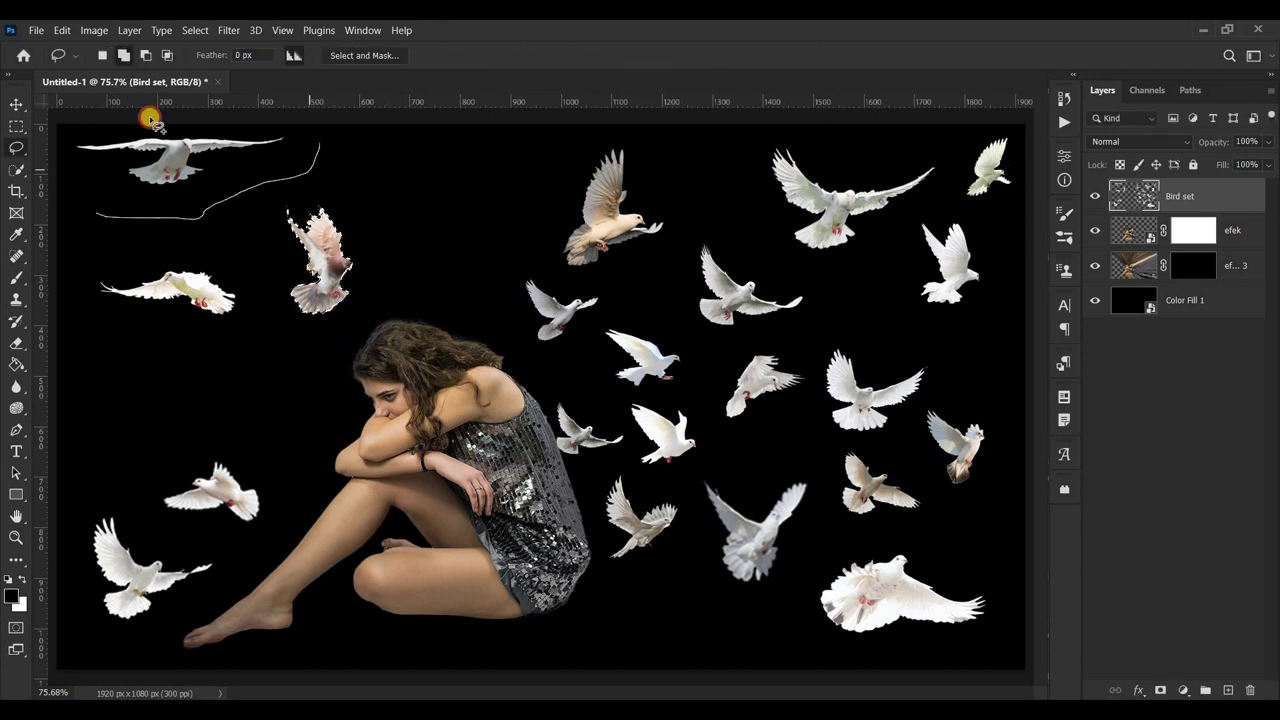
pyautogui.hotkey('ctrl', 't')
pyautogui.press('Escape')
pyautogui.moveTo(316, 157)
pyautogui.mouseDown()
pyautogui.moveTo(103, 200)
pyautogui.moveTo(160, 188)
pyautogui.mouseUp()
pyautogui.hotkey('ctrl', 't')
pyautogui.moveTo(272, 150); pyautogui.dragTo(337, 137)
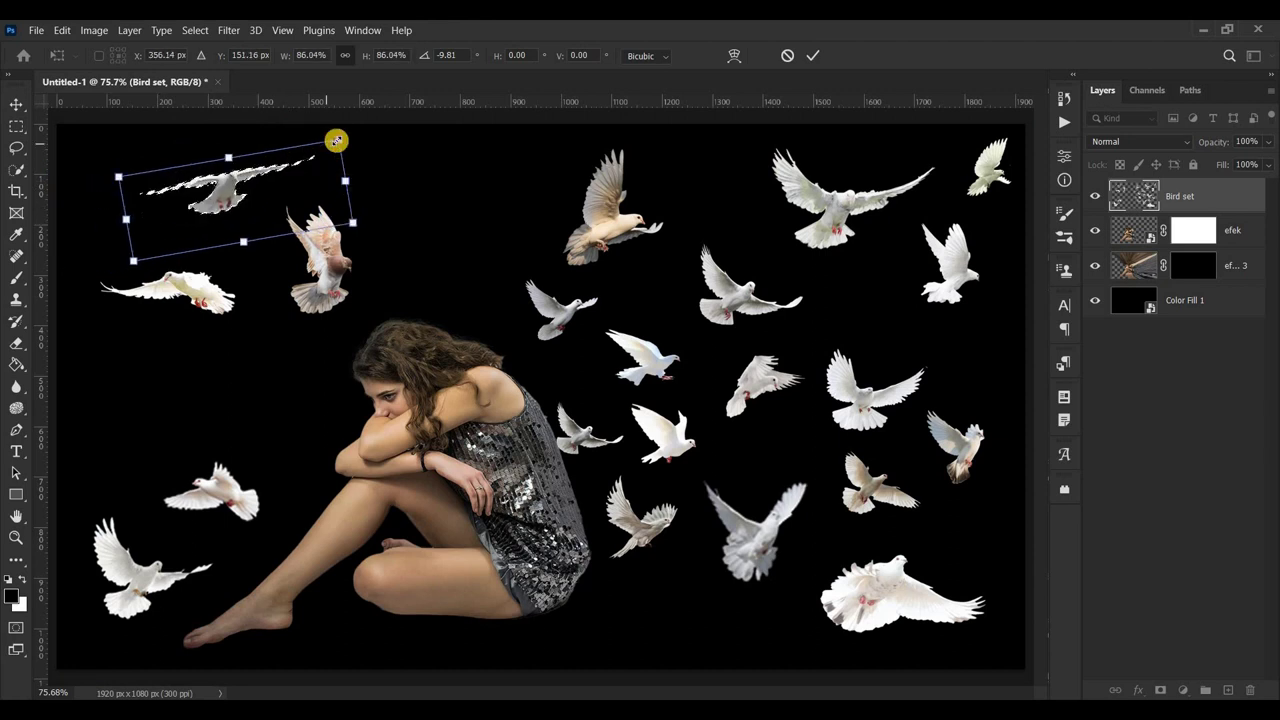
pyautogui.press('Return')
pyautogui.press('l')
# - Flip the lower horizontal dove and move it to the right side
pyautogui.moveTo(208, 248)
pyautogui.mouseDown()
pyautogui.moveTo(248, 310)
pyautogui.moveTo(229, 286)
pyautogui.moveTo(972, 353)
pyautogui.mouseUp()
pyautogui.hotkey('ctrl', 't')
pyautogui.rightClick(194, 308)
pyautogui.click(260, 652)
pyautogui.click(812, 55)
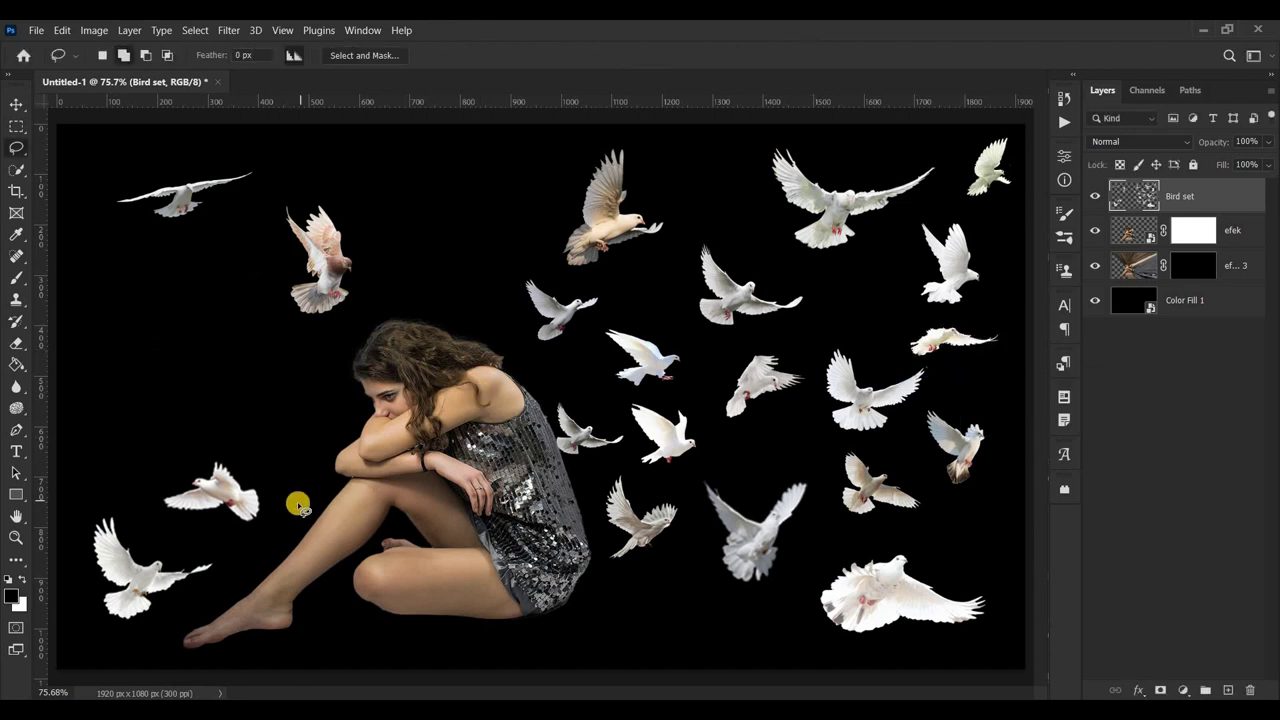
# - Scale two left doves to about 59% and 60% and move them into the flock
pyautogui.moveTo(102, 500); pyautogui.dragTo(135, 514)
pyautogui.hotkey('ctrl', 't')
pyautogui.moveTo(229, 514)
pyautogui.mouseDown()
pyautogui.moveTo(178, 558)
pyautogui.moveTo(866, 292)
pyautogui.mouseUp()
pyautogui.click(812, 55)
pyautogui.moveTo(245, 437); pyautogui.dragTo(250, 443)
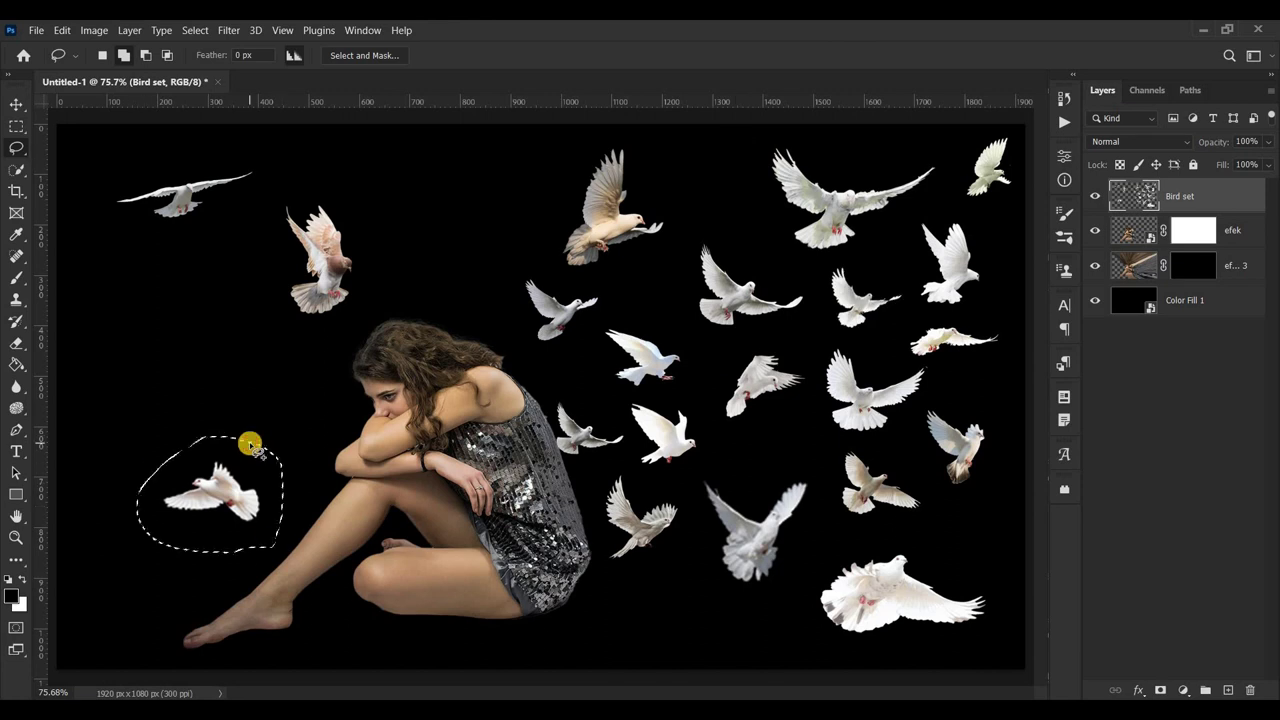
pyautogui.hotkey('ctrl', 't')
pyautogui.moveTo(139, 436)
pyautogui.mouseDown()
pyautogui.moveTo(194, 482)
pyautogui.moveTo(772, 448)
pyautogui.mouseUp()
pyautogui.click(812, 55)
# - Hide the Bird set layer and target the efek layer mask with the Brush tool
pyautogui.click(16, 104)
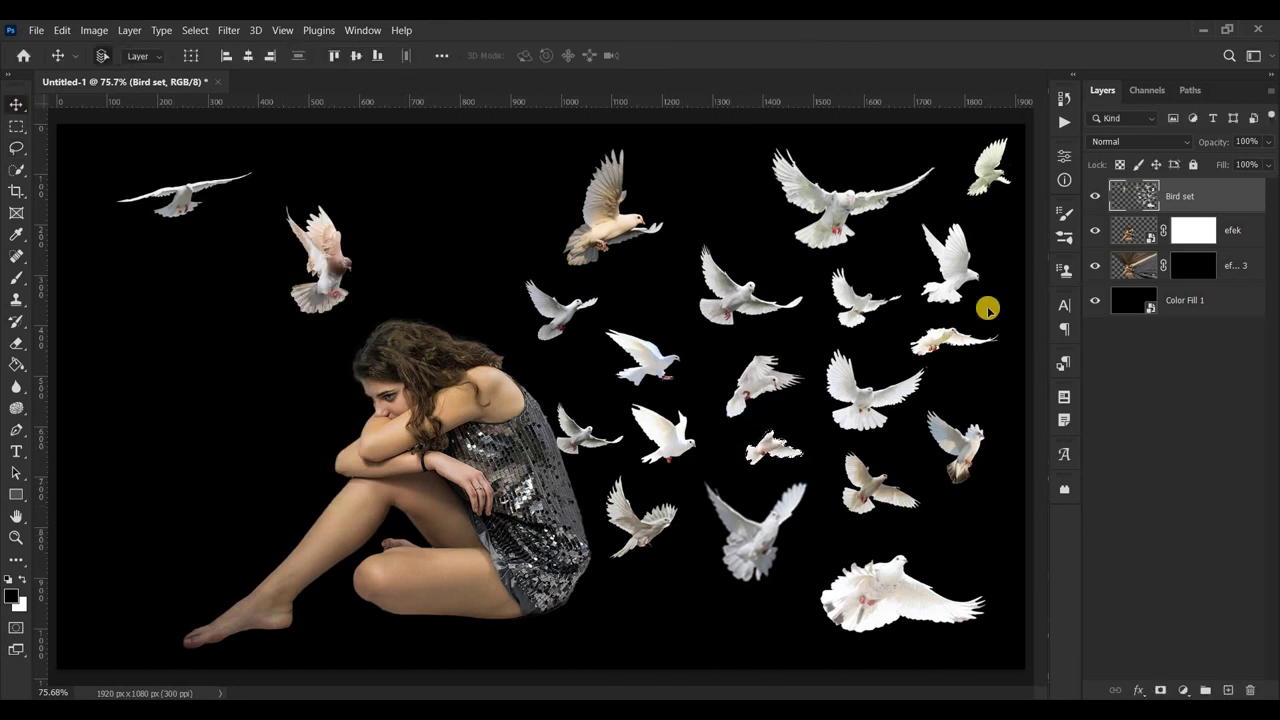
pyautogui.click(1137, 197)
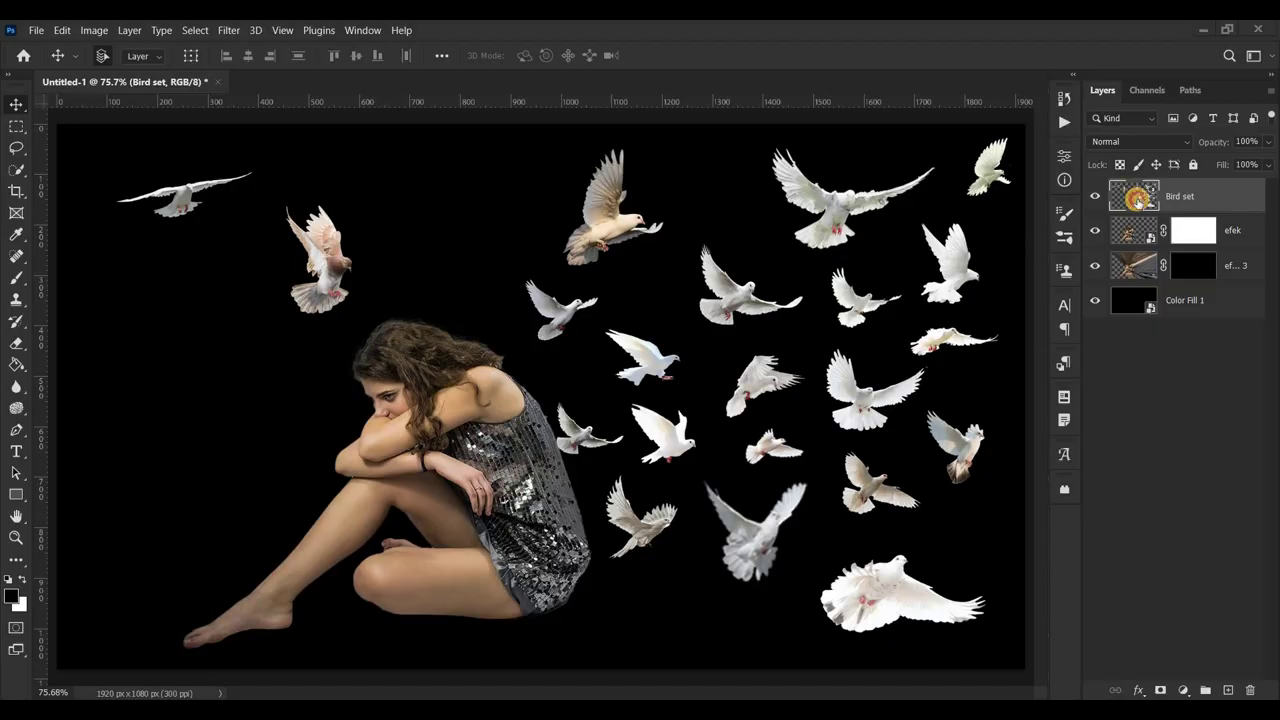
pyautogui.click(1095, 197)
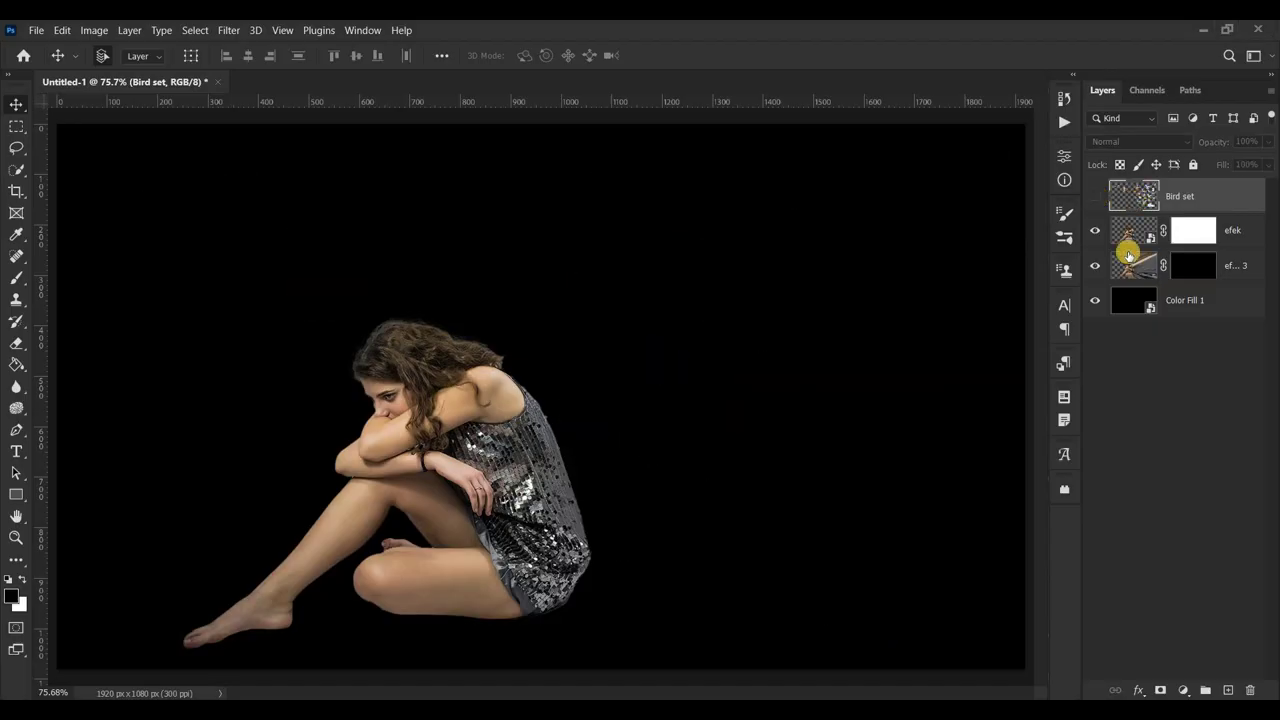
pyautogui.click(1184, 234)
pyautogui.click(16, 277)
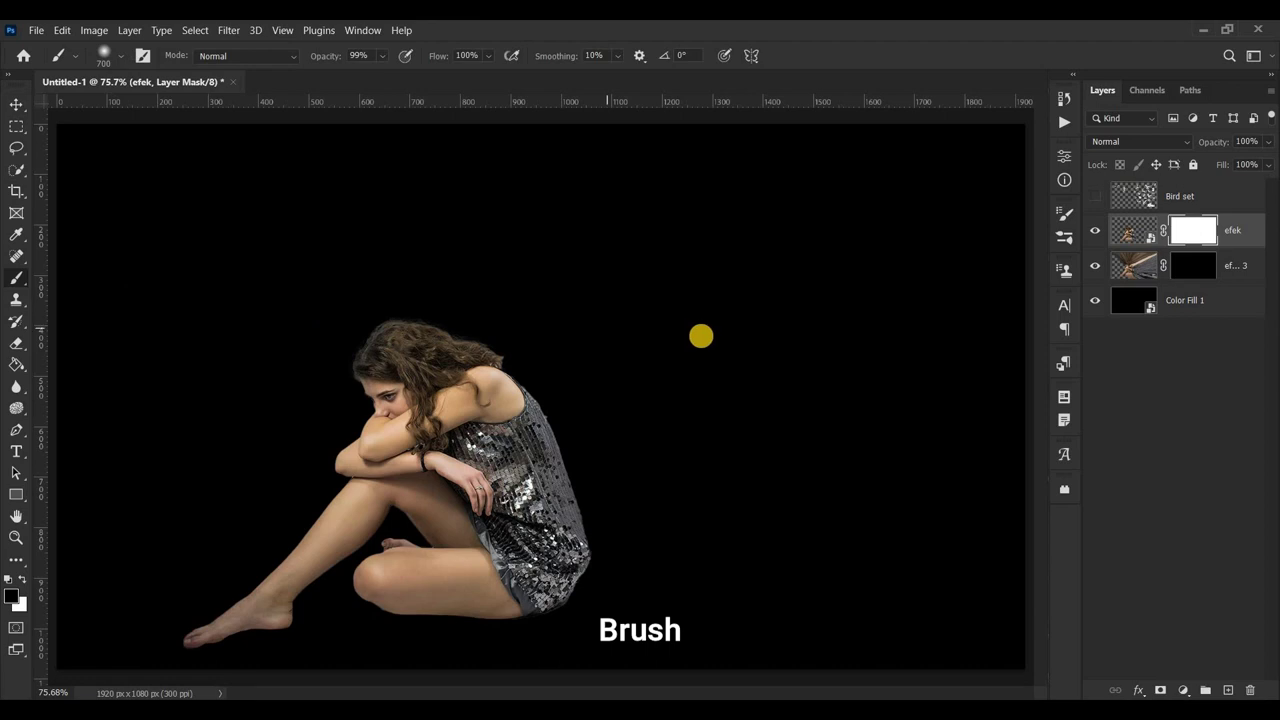
# - Choose the ds 1 dispersion brush at 293 px
pyautogui.click(1063, 238)
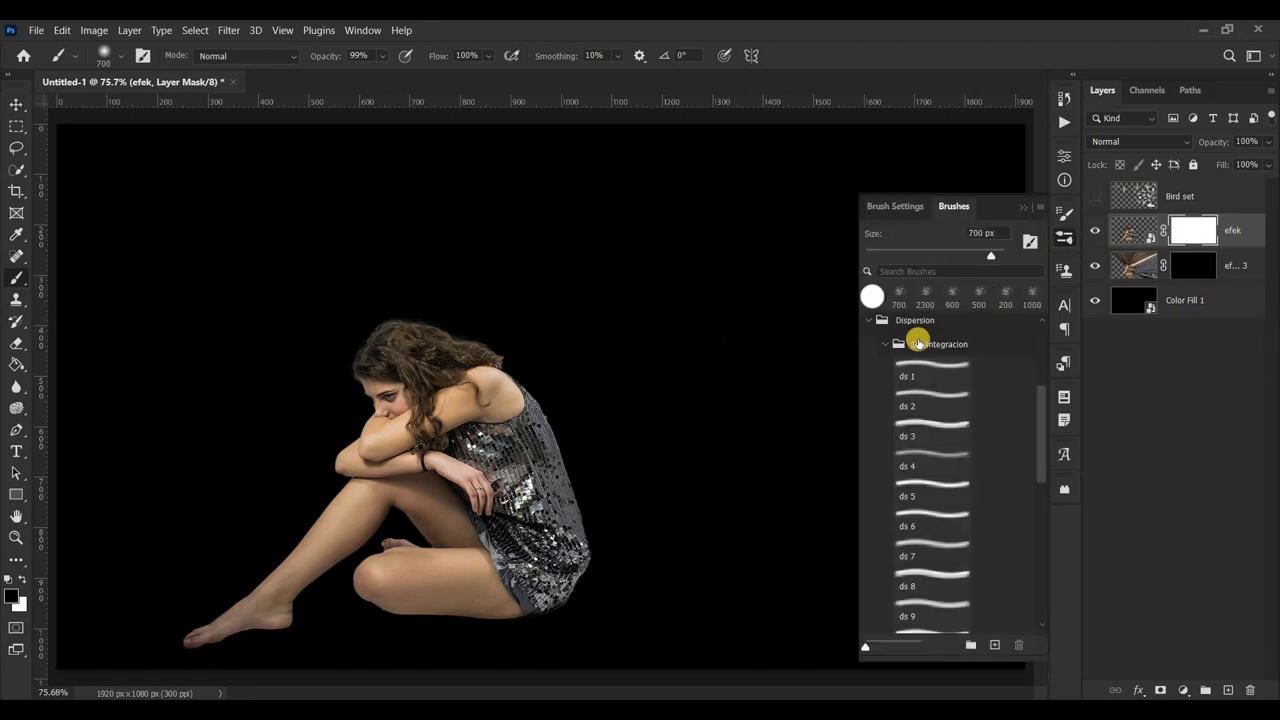
pyautogui.click(910, 369)
pyautogui.click(977, 252)
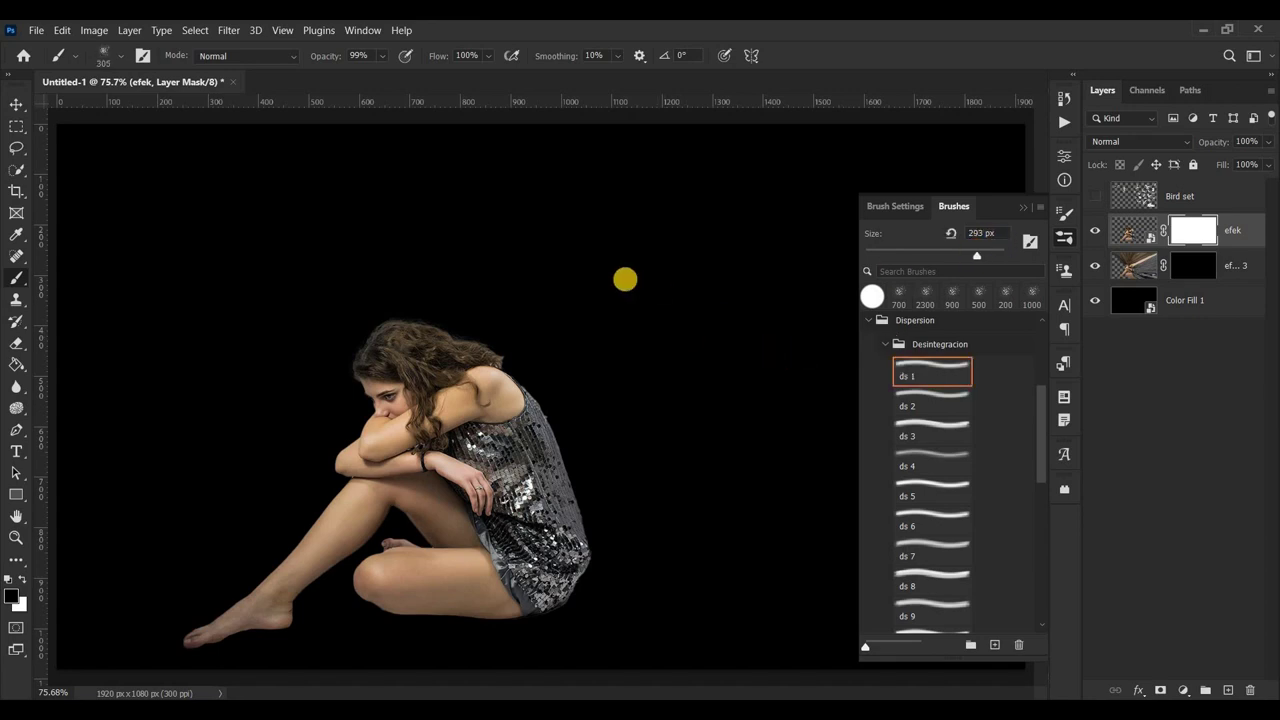
# - Enable Shape Dynamics with 100% angle jitter controlled by Rotation
pyautogui.click(898, 207)
pyautogui.click(795, 280)
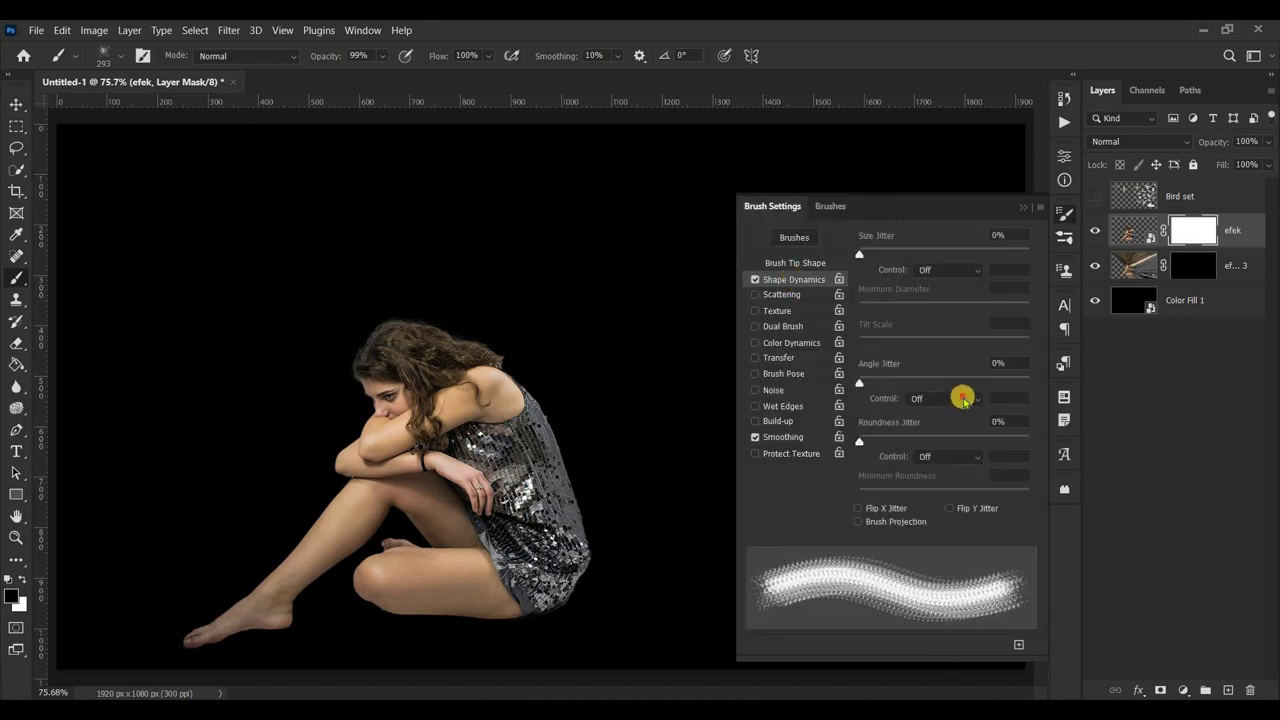
pyautogui.click(963, 398)
pyautogui.click(936, 474)
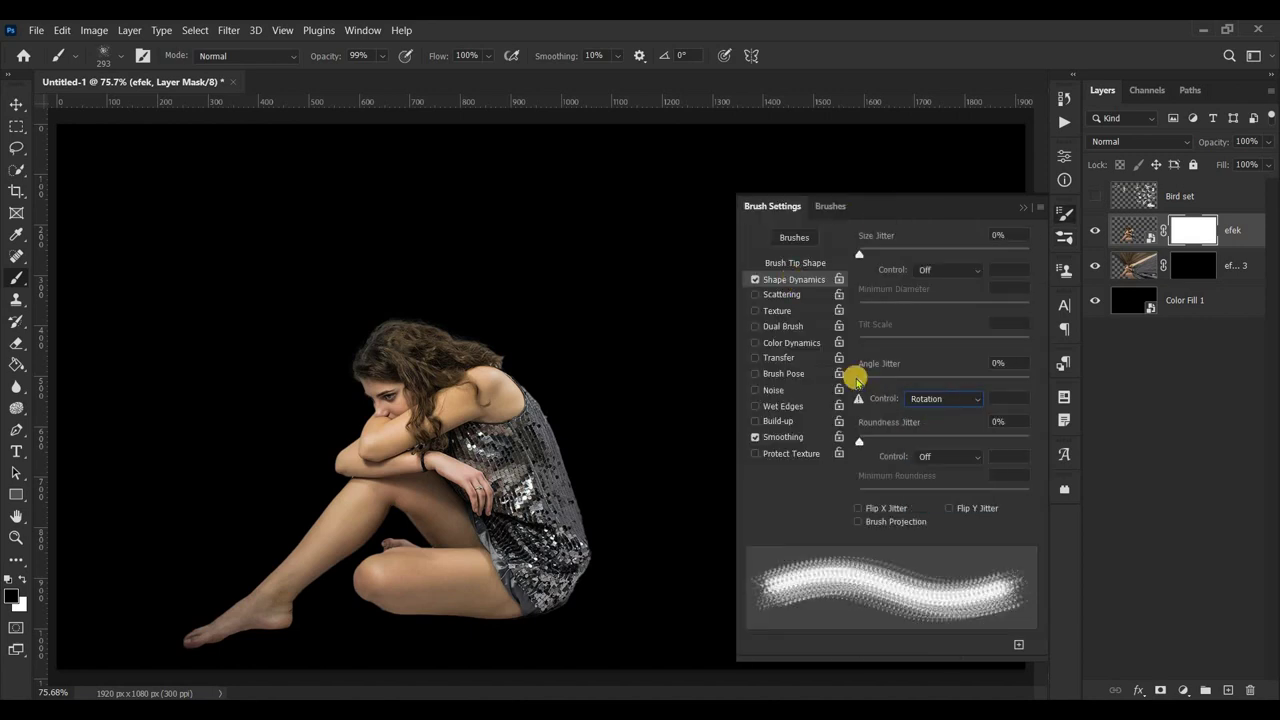
pyautogui.moveTo(978, 381); pyautogui.dragTo(1037, 380)
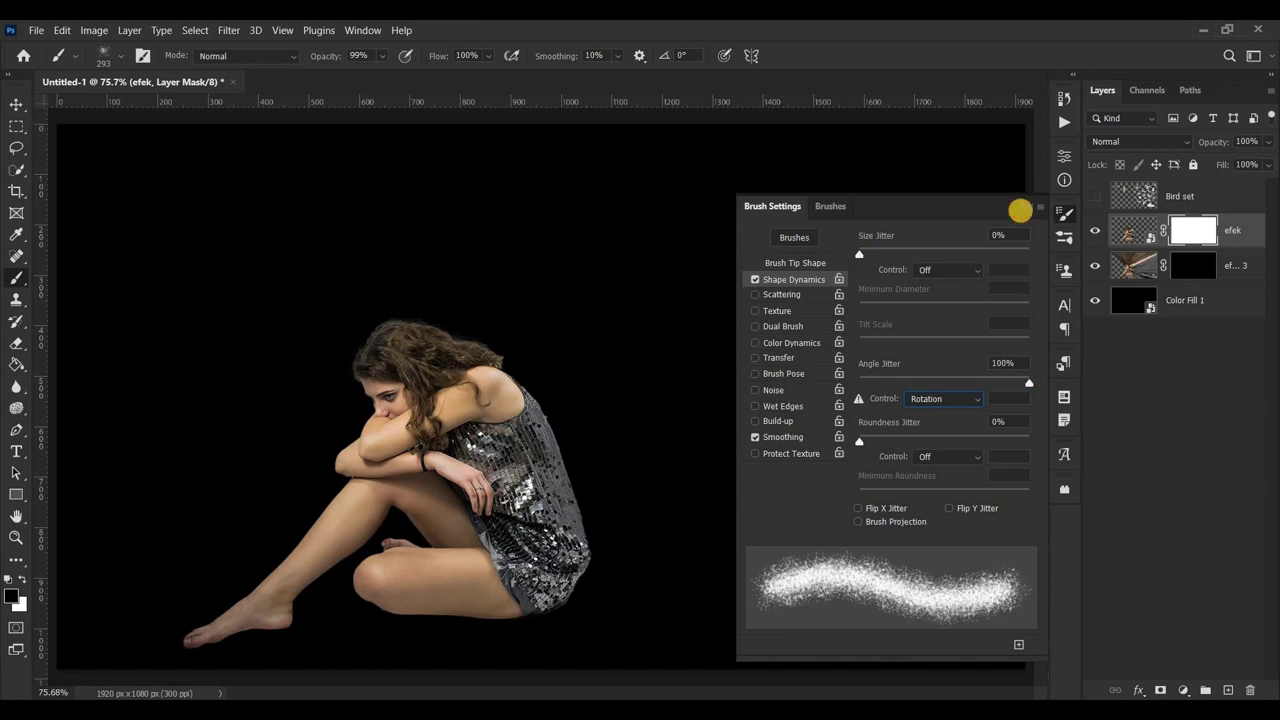
pyautogui.click(1019, 210)
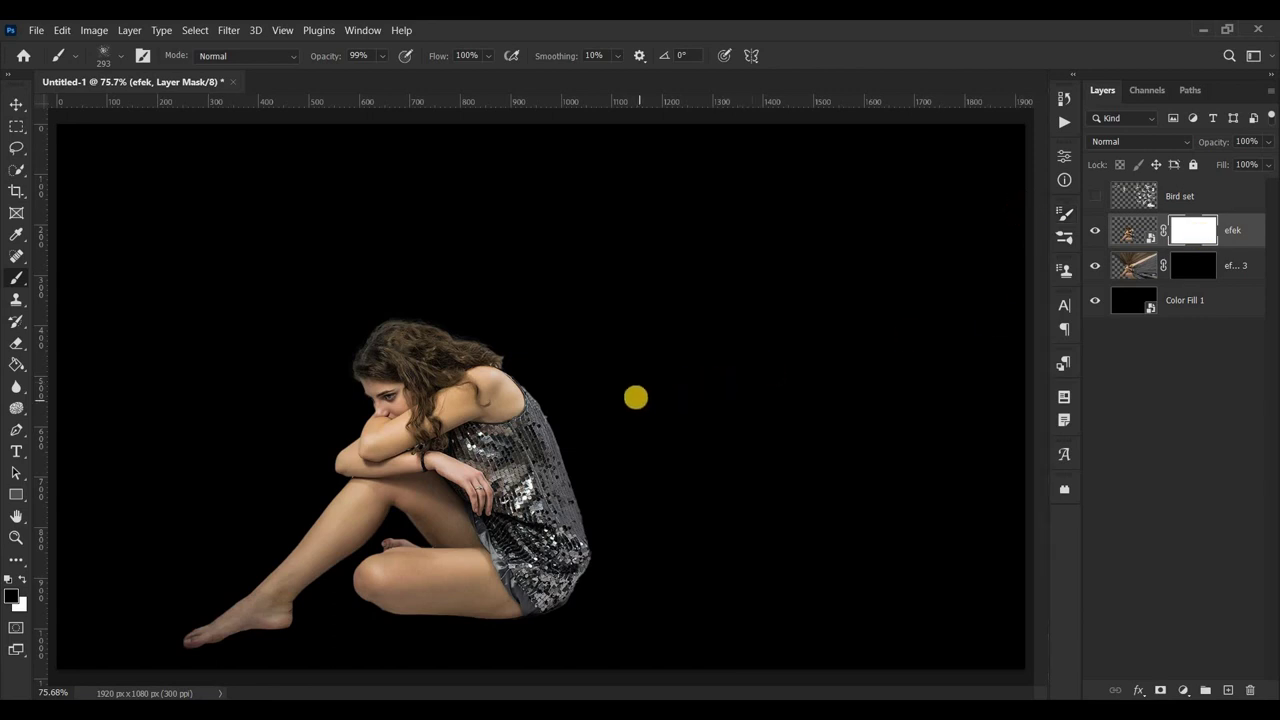
# - Paint dispersion on the efek mask over the shoulder, upper back and hair at 300 and 150 px
pyautogui.press('[')
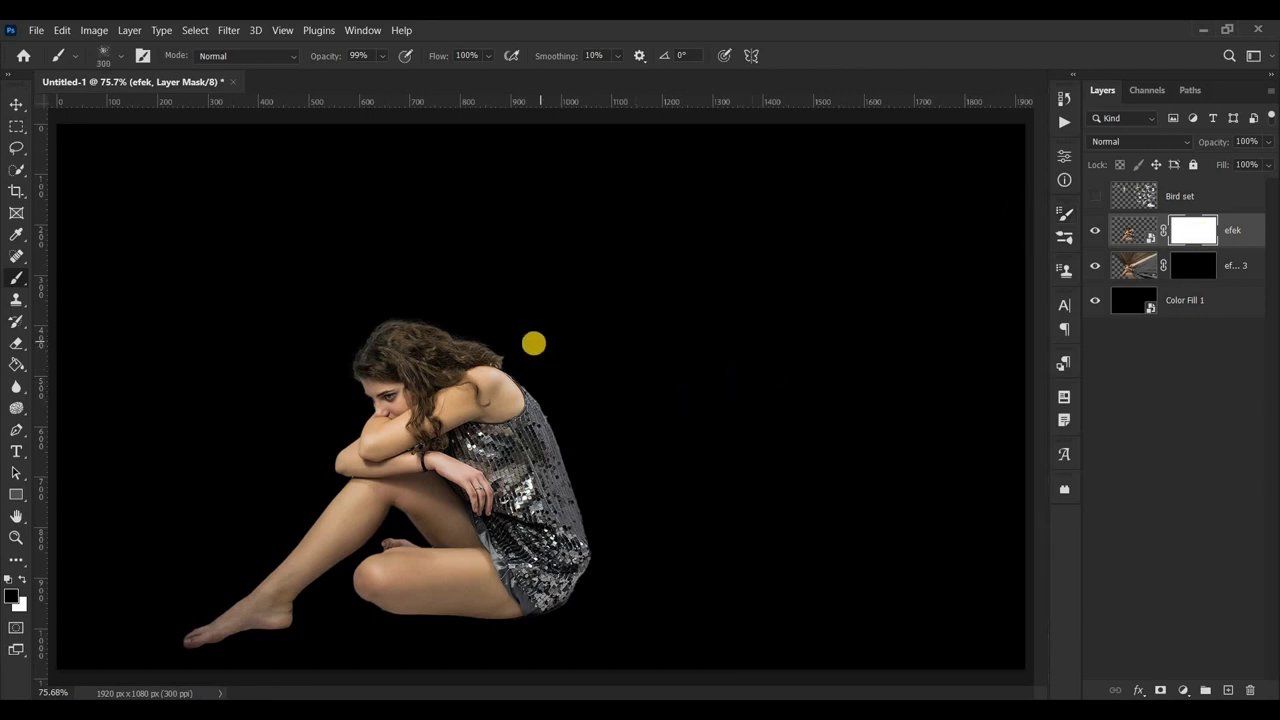
pyautogui.moveTo(579, 384); pyautogui.dragTo(619, 481)
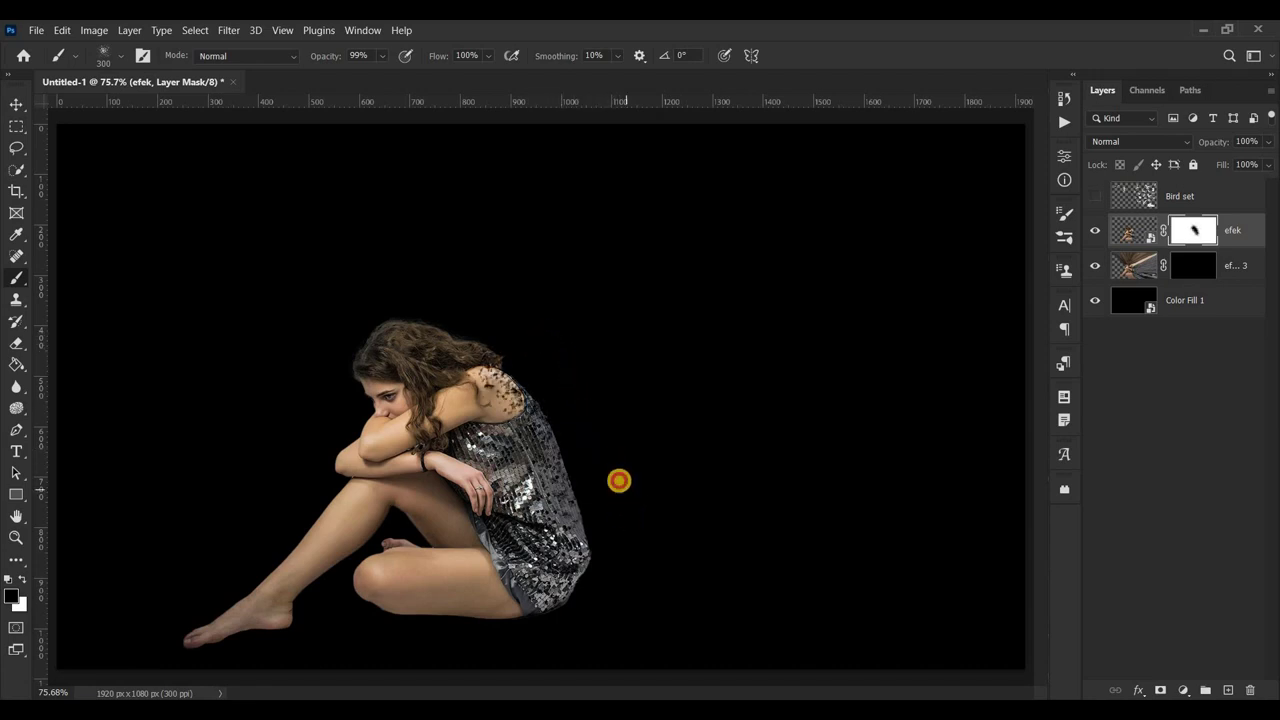
pyautogui.press('[')
pyautogui.press('[')
pyautogui.press('[')
pyautogui.moveTo(412, 312)
pyautogui.mouseDown()
pyautogui.moveTo(541, 404)
pyautogui.moveTo(581, 469)
pyautogui.moveTo(535, 398)
pyautogui.moveTo(590, 470)
pyautogui.moveTo(385, 312)
pyautogui.moveTo(426, 302)
pyautogui.moveTo(416, 316)
pyautogui.mouseUp()
pyautogui.press(']')
pyautogui.press(']')
pyautogui.press(']')
pyautogui.press(']')
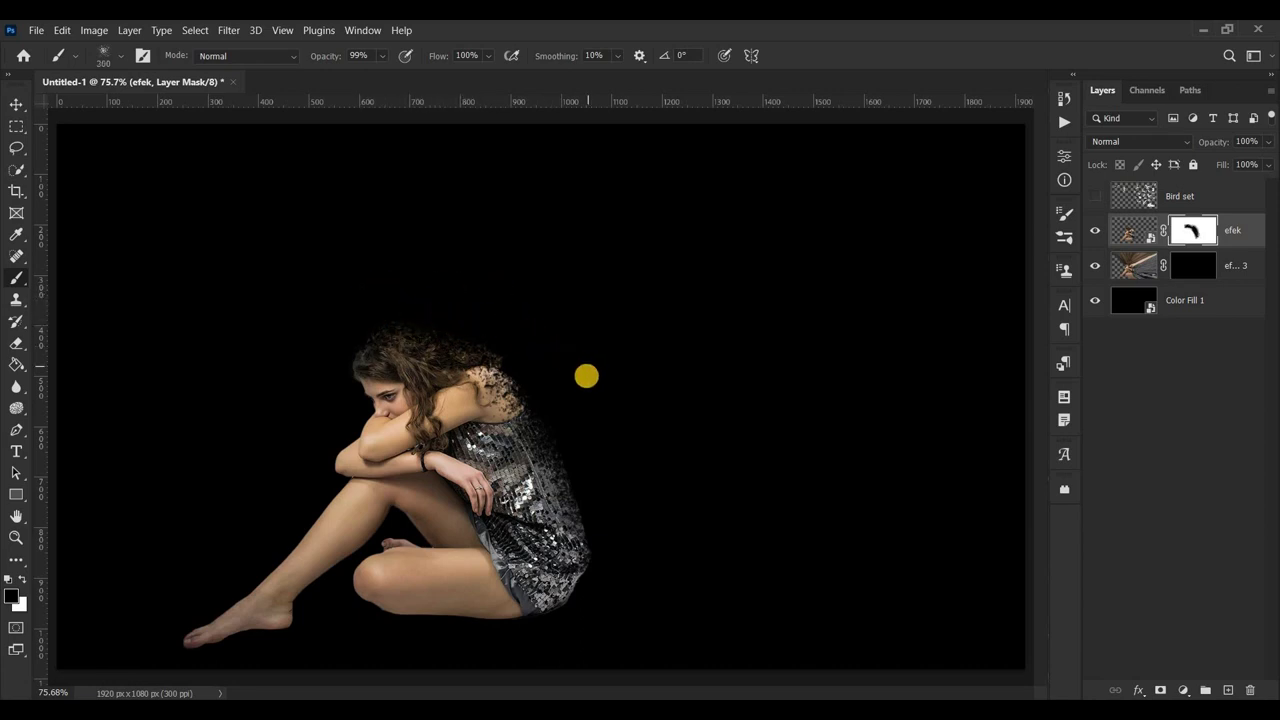
pyautogui.click(578, 416)
# - Erode the dress's right and bottom edges and further disperse the back and shoulder edge
pyautogui.moveTo(574, 443); pyautogui.dragTo(611, 517)
pyautogui.moveTo(610, 599); pyautogui.dragTo(526, 634)
pyautogui.click(623, 611)
pyautogui.click(737, 512)
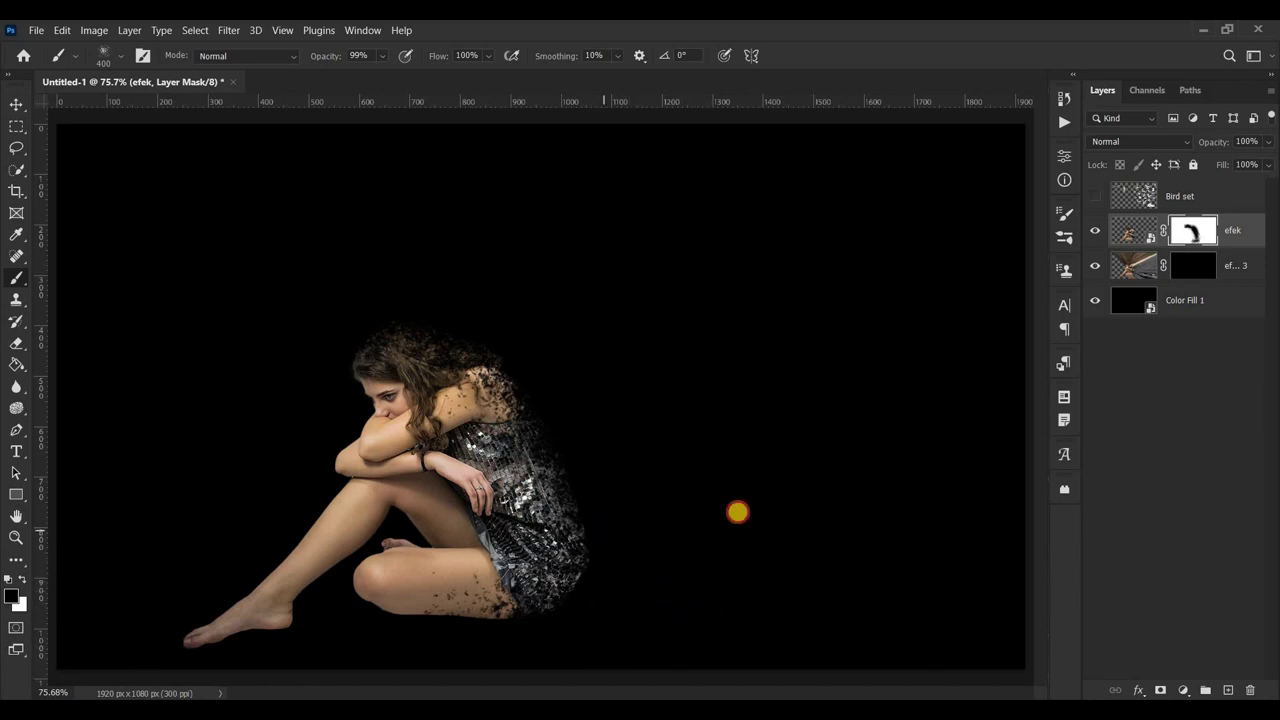
pyautogui.moveTo(512, 422); pyautogui.dragTo(566, 454)
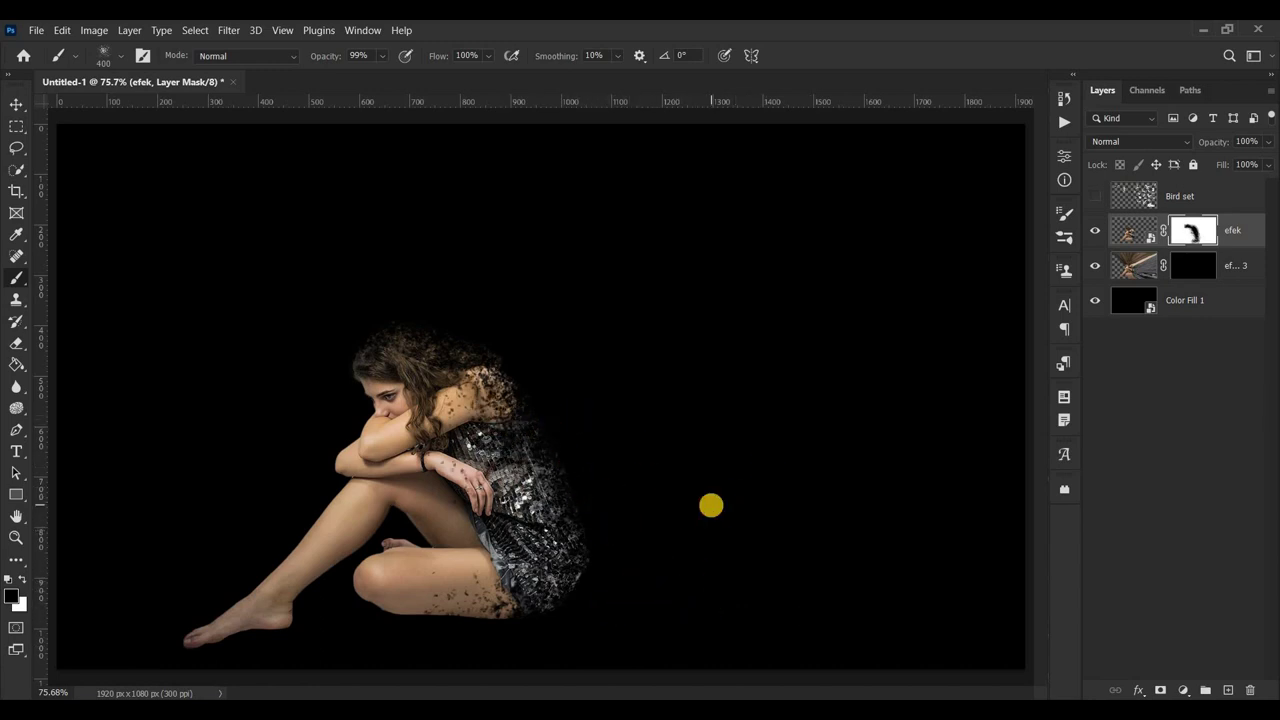
# - Paint white with a 700 px brush on the efek copy 3 mask, revealing fragments around the head and upper left
pyautogui.click(1205, 268)
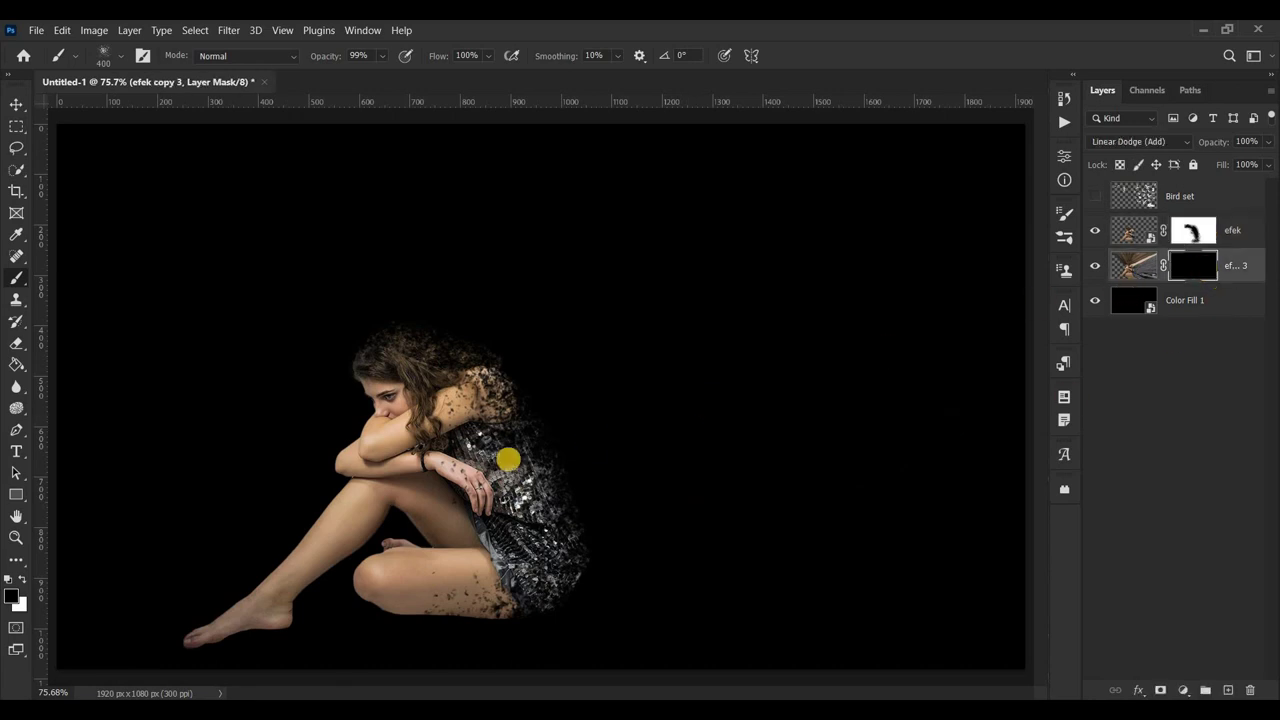
pyautogui.click(22, 578)
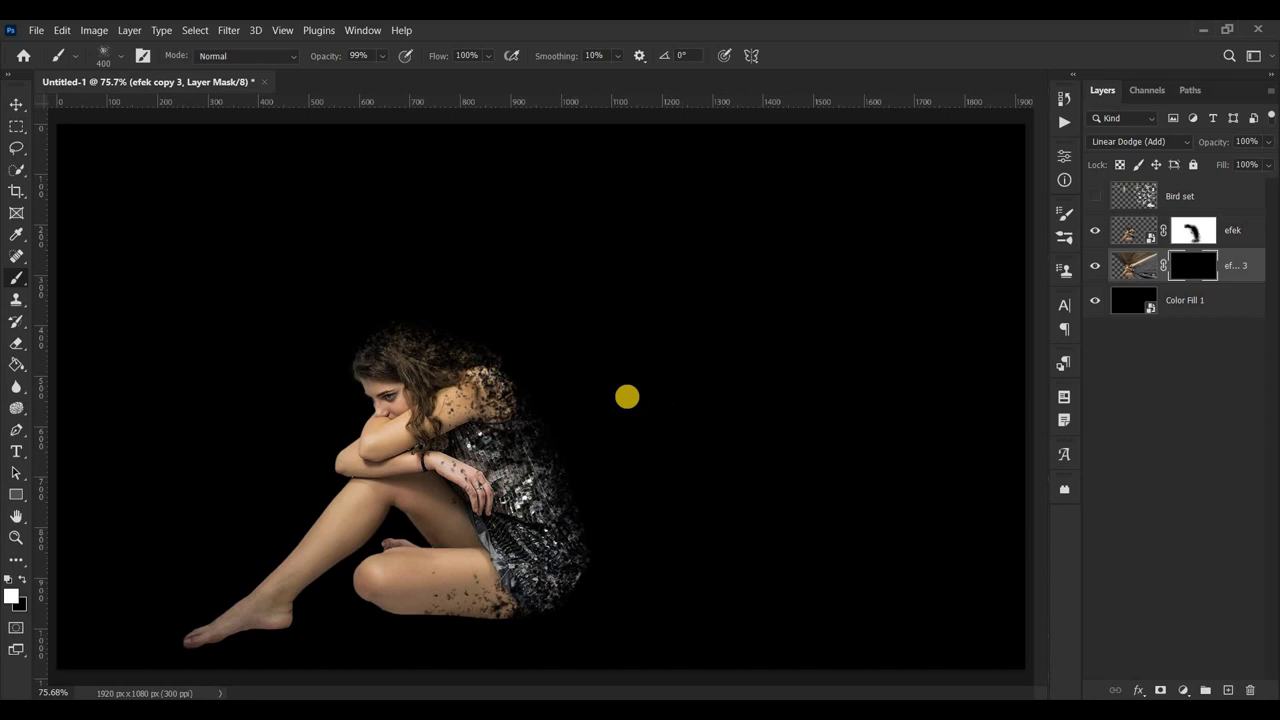
pyautogui.moveTo(430, 320)
pyautogui.mouseDown()
pyautogui.moveTo(537, 360)
pyautogui.moveTo(626, 537)
pyautogui.moveTo(609, 603)
pyautogui.moveTo(568, 635)
pyautogui.moveTo(700, 600)
pyautogui.mouseUp()
pyautogui.press(']')
pyautogui.press(']')
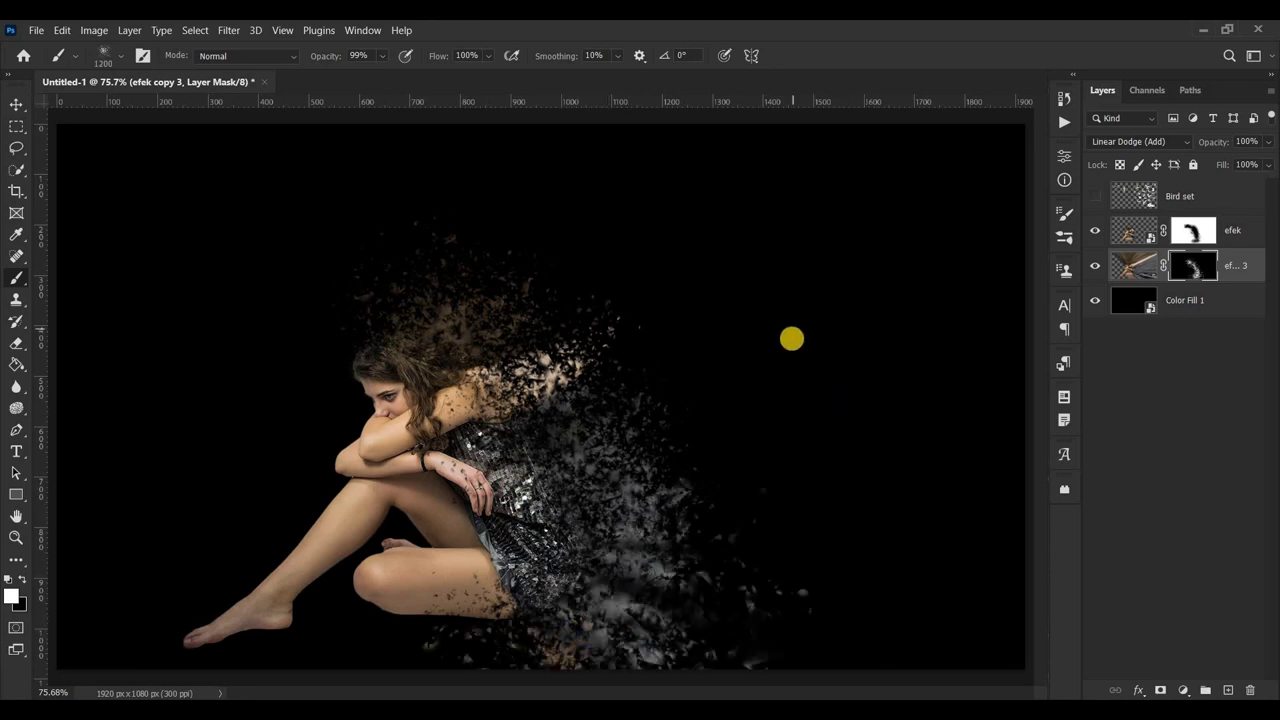
pyautogui.click(780, 332)
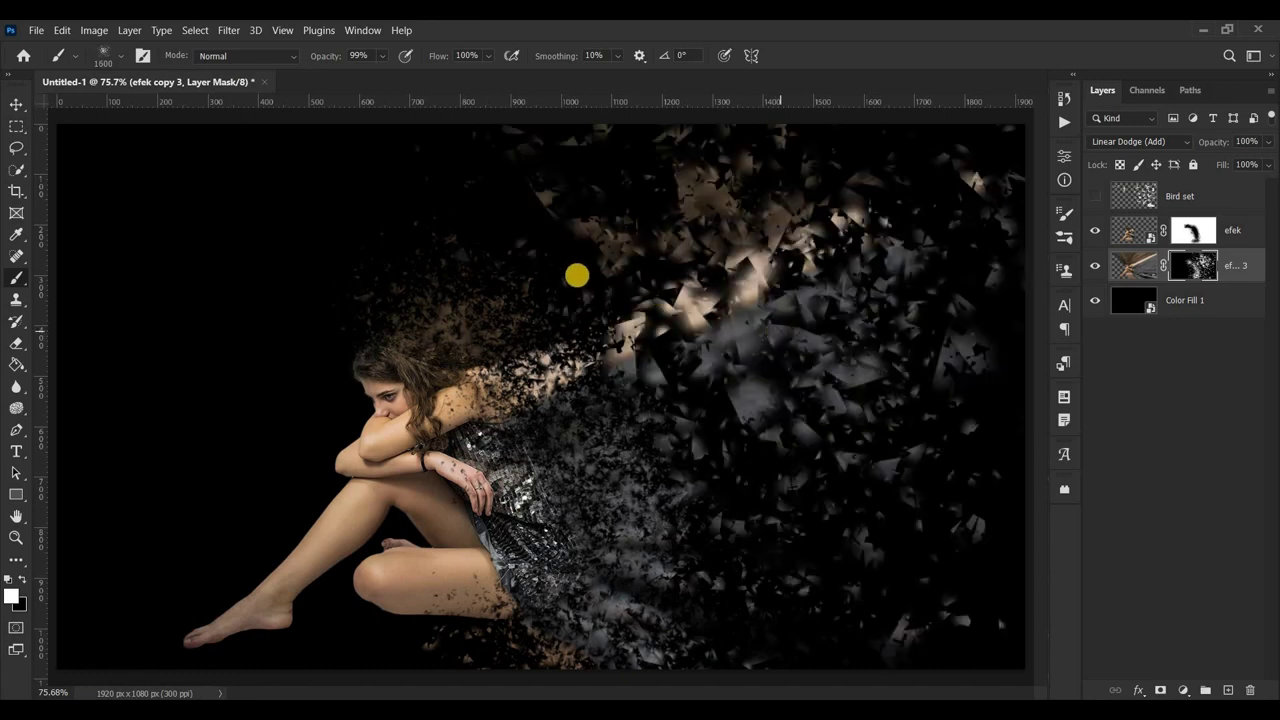
pyautogui.click(625, 290)
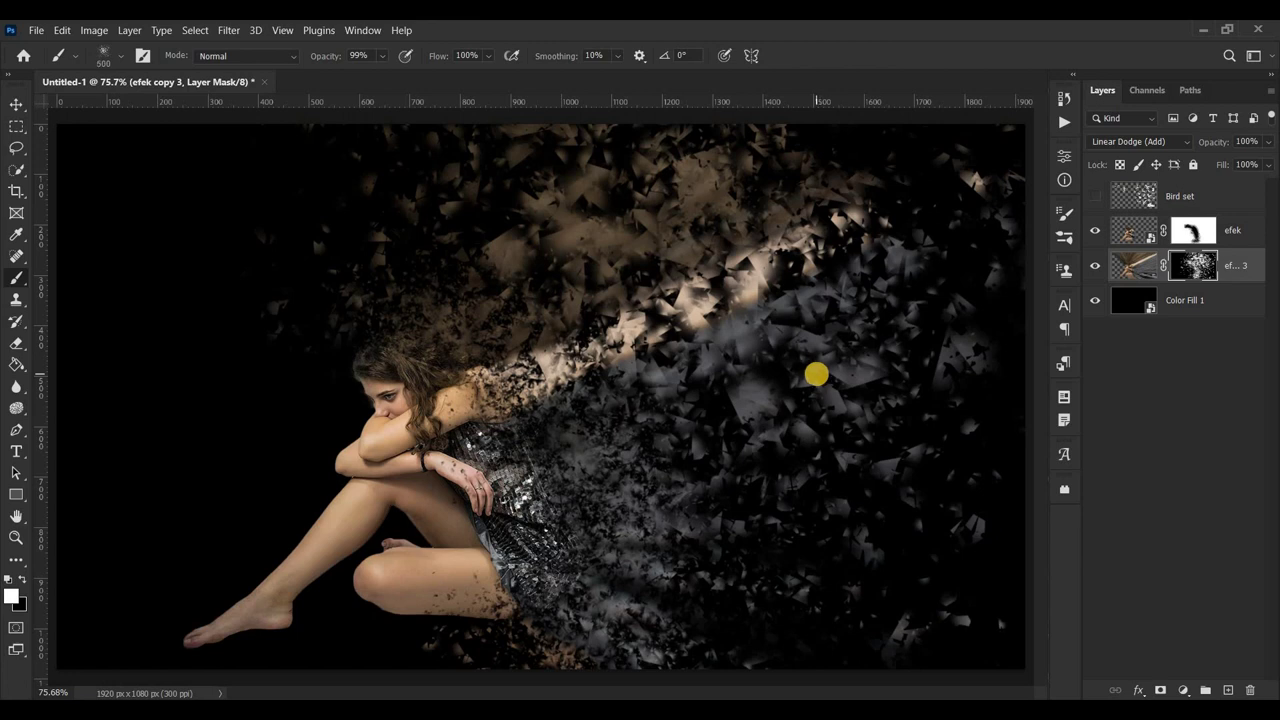
pyautogui.click(406, 216)
pyautogui.click(240, 300)
# - Switch to black and hide fragments near the shoulder, upper centre and upper left at 600–900 px
pyautogui.press('[')
pyautogui.press('[')
pyautogui.press('[')
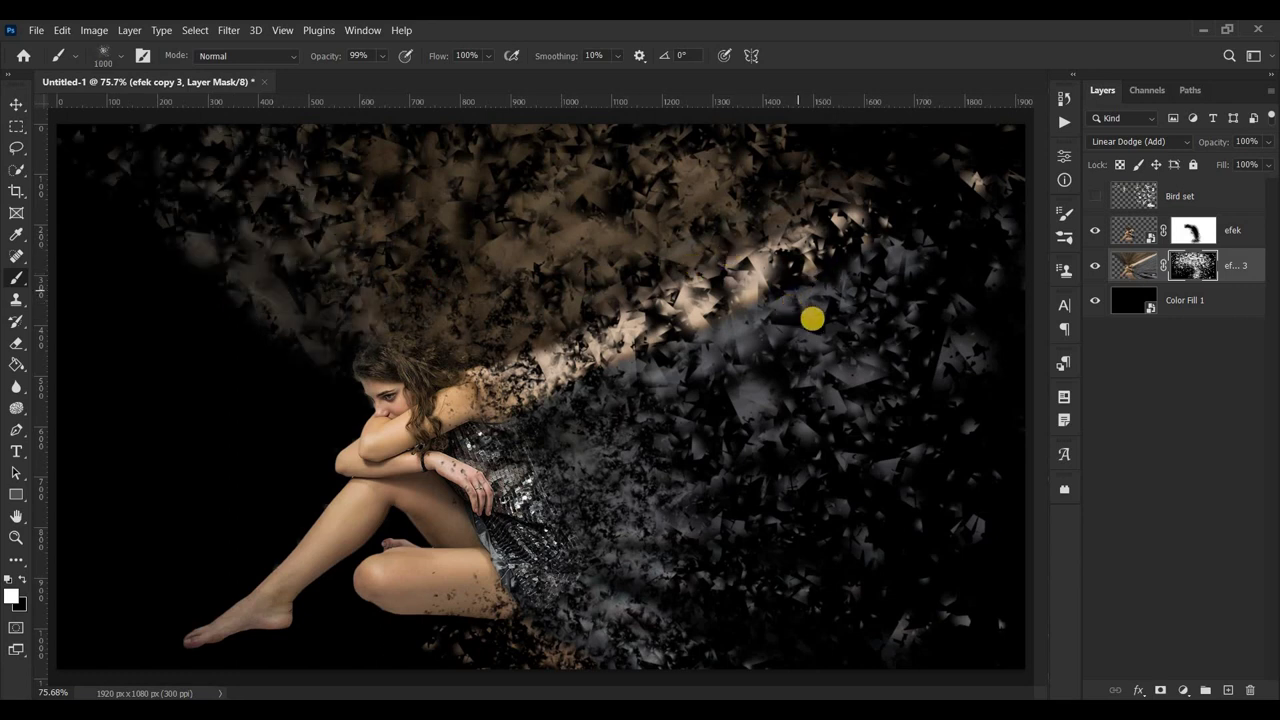
pyautogui.press('[')
pyautogui.press('[')
pyautogui.press('x')
pyautogui.moveTo(674, 346)
pyautogui.mouseDown()
pyautogui.moveTo(574, 323)
pyautogui.moveTo(634, 276)
pyautogui.moveTo(397, 260)
pyautogui.moveTo(283, 269)
pyautogui.moveTo(229, 326)
pyautogui.moveTo(75, 171)
pyautogui.moveTo(129, 214)
pyautogui.moveTo(200, 309)
pyautogui.moveTo(240, 331)
pyautogui.moveTo(271, 327)
pyautogui.mouseUp()
pyautogui.press(']')
pyautogui.press(']')
pyautogui.press(']')
pyautogui.moveTo(533, 224); pyautogui.dragTo(469, 251)
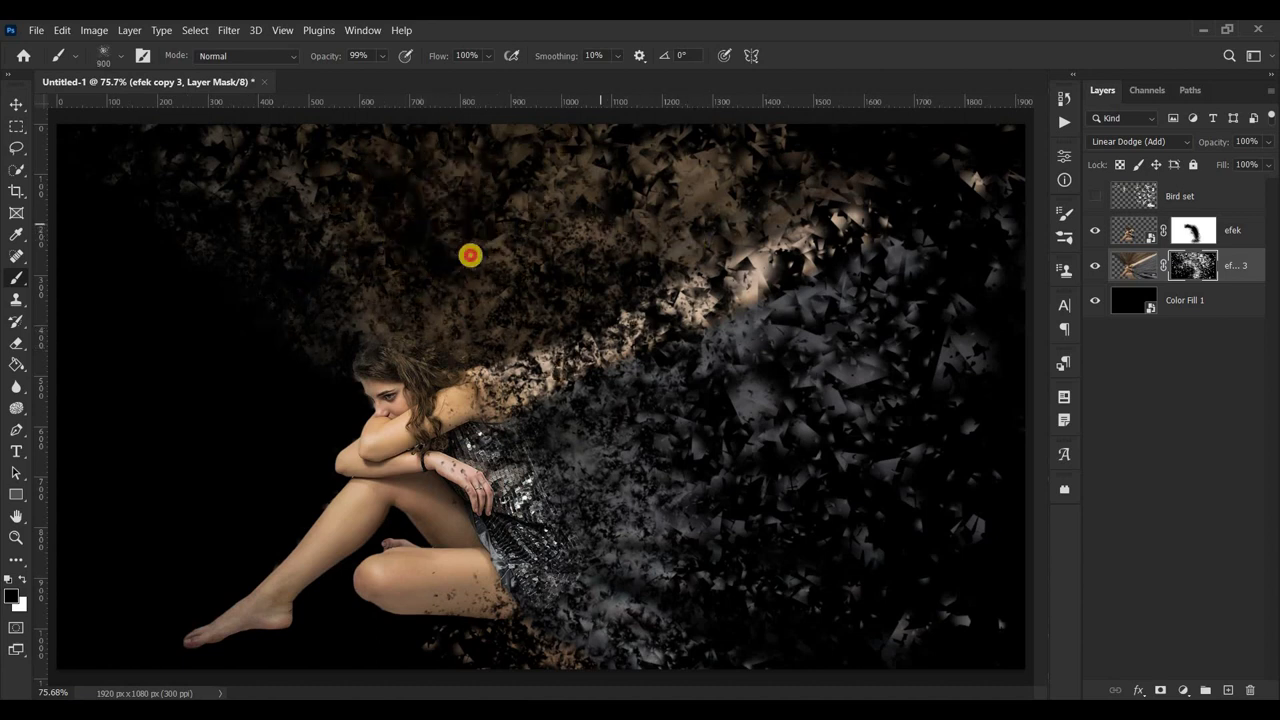
pyautogui.moveTo(211, 214)
pyautogui.mouseDown()
pyautogui.moveTo(131, 260)
pyautogui.moveTo(106, 389)
pyautogui.mouseUp()
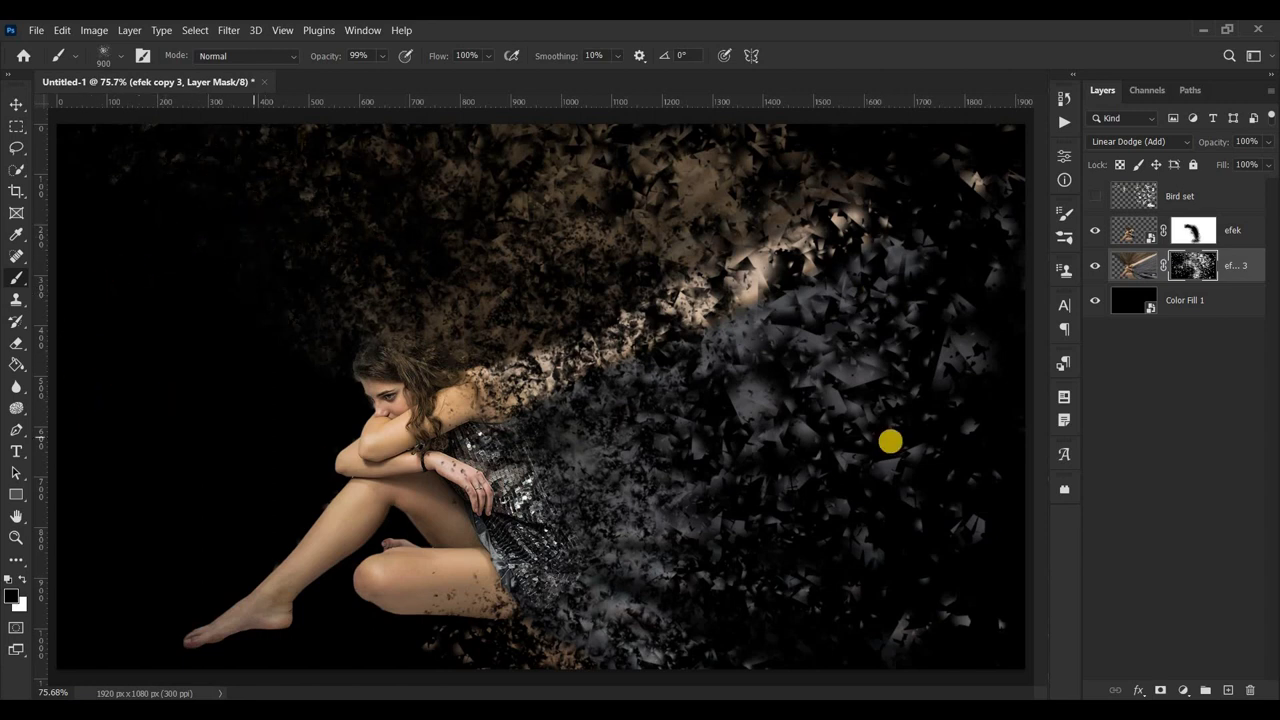
# - With a 1000 px brush, darken bright and grey fragments in the upper centre, right and bottom
pyautogui.press(']')
pyautogui.moveTo(807, 339)
pyautogui.mouseDown()
pyautogui.moveTo(666, 286)
pyautogui.moveTo(583, 234)
pyautogui.mouseUp()
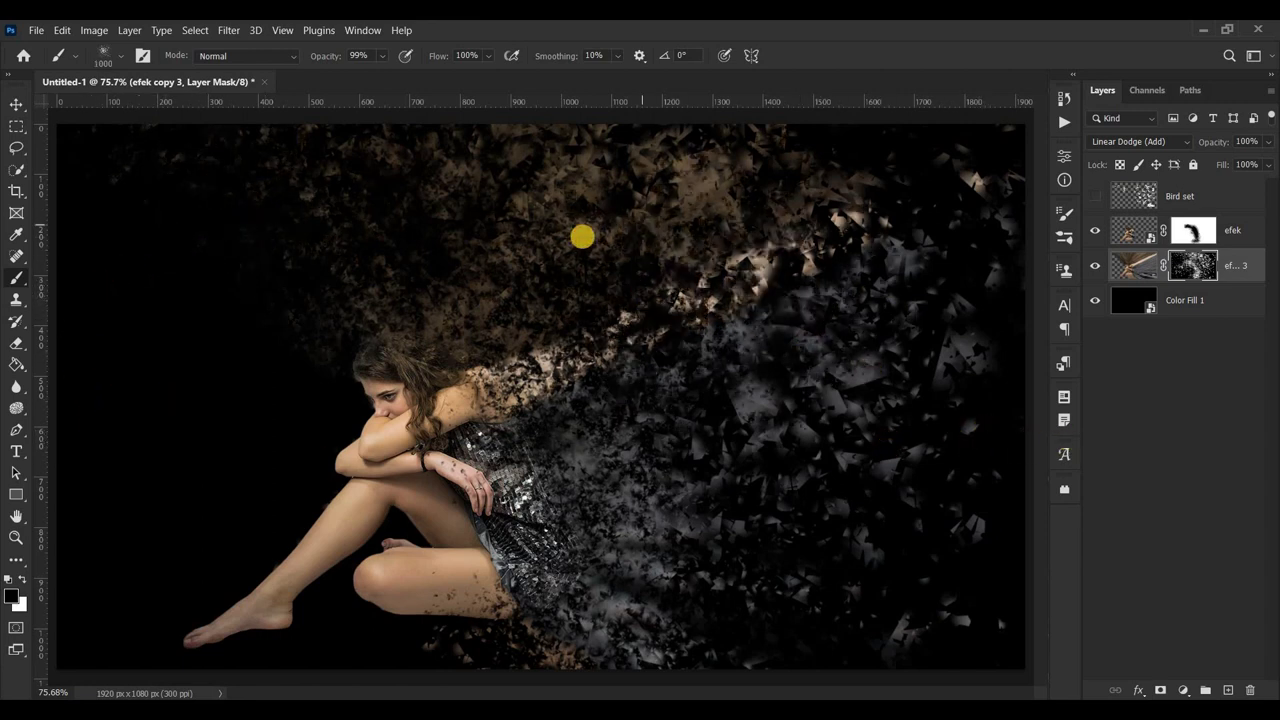
pyautogui.click(655, 477)
pyautogui.click(606, 591)
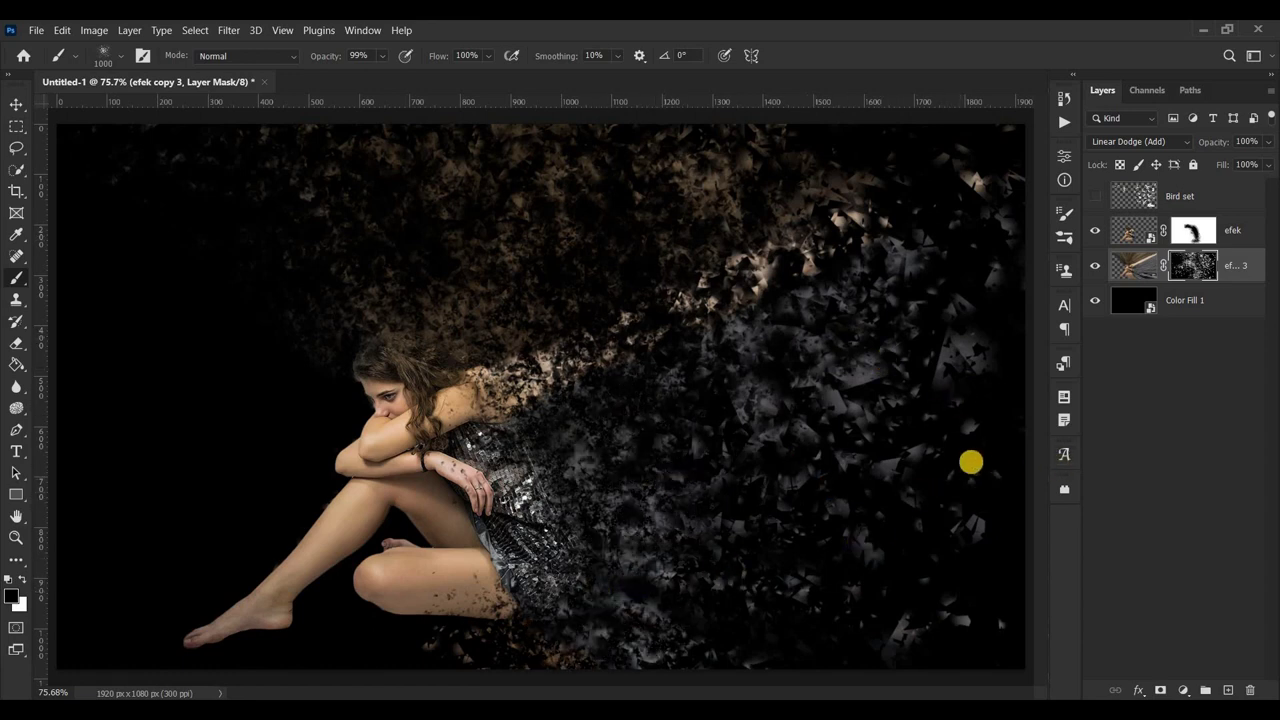
pyautogui.click(914, 254)
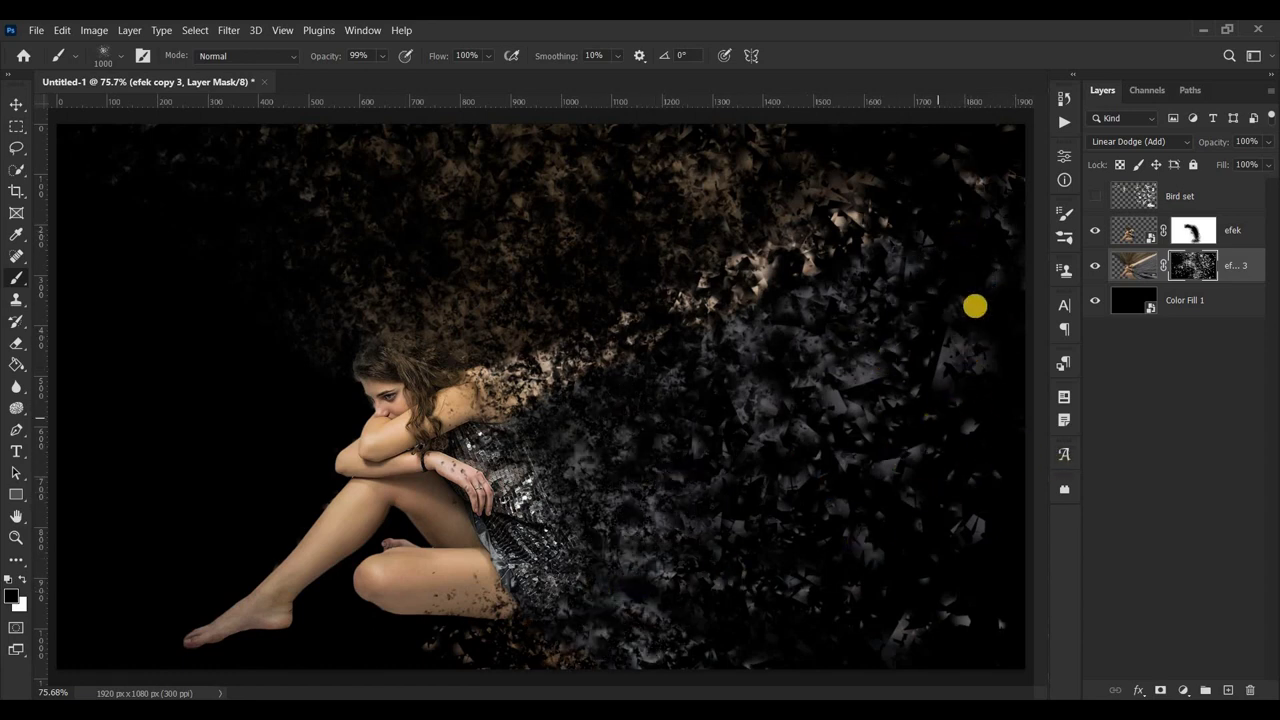
pyautogui.press('[')
pyautogui.press('[')
pyautogui.press('[')
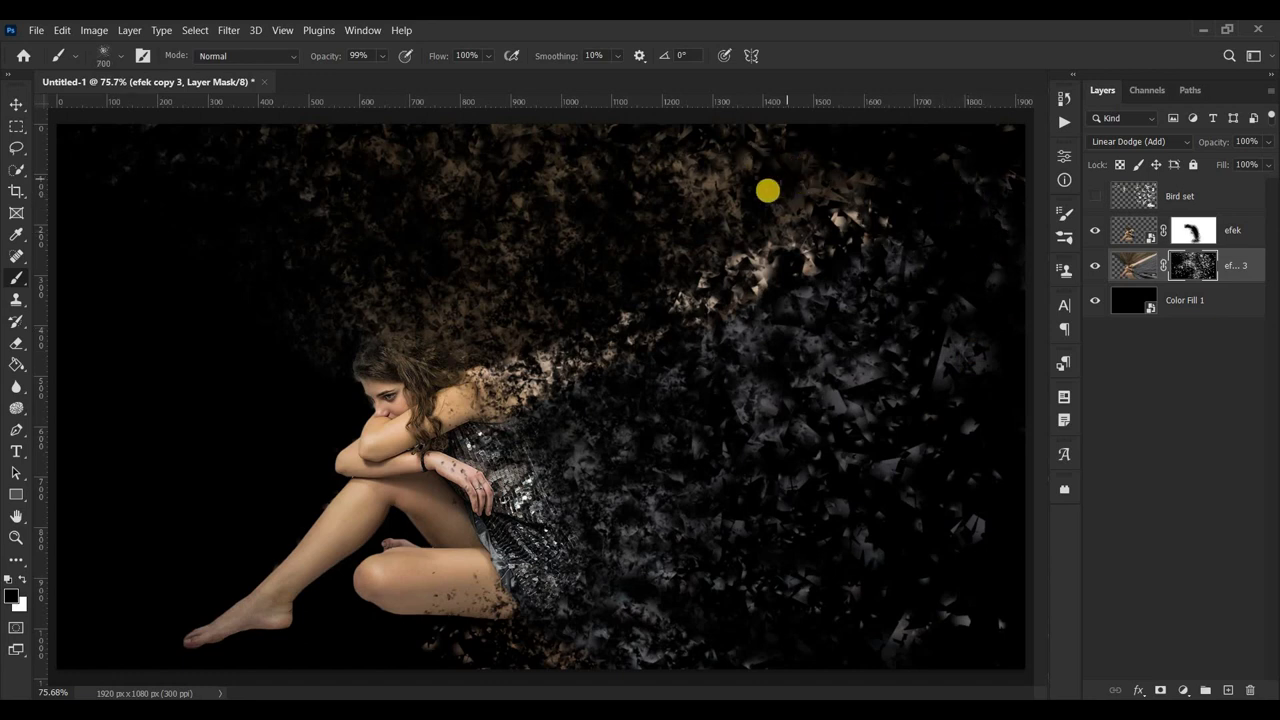
pyautogui.scroll(-2, 767, 190)
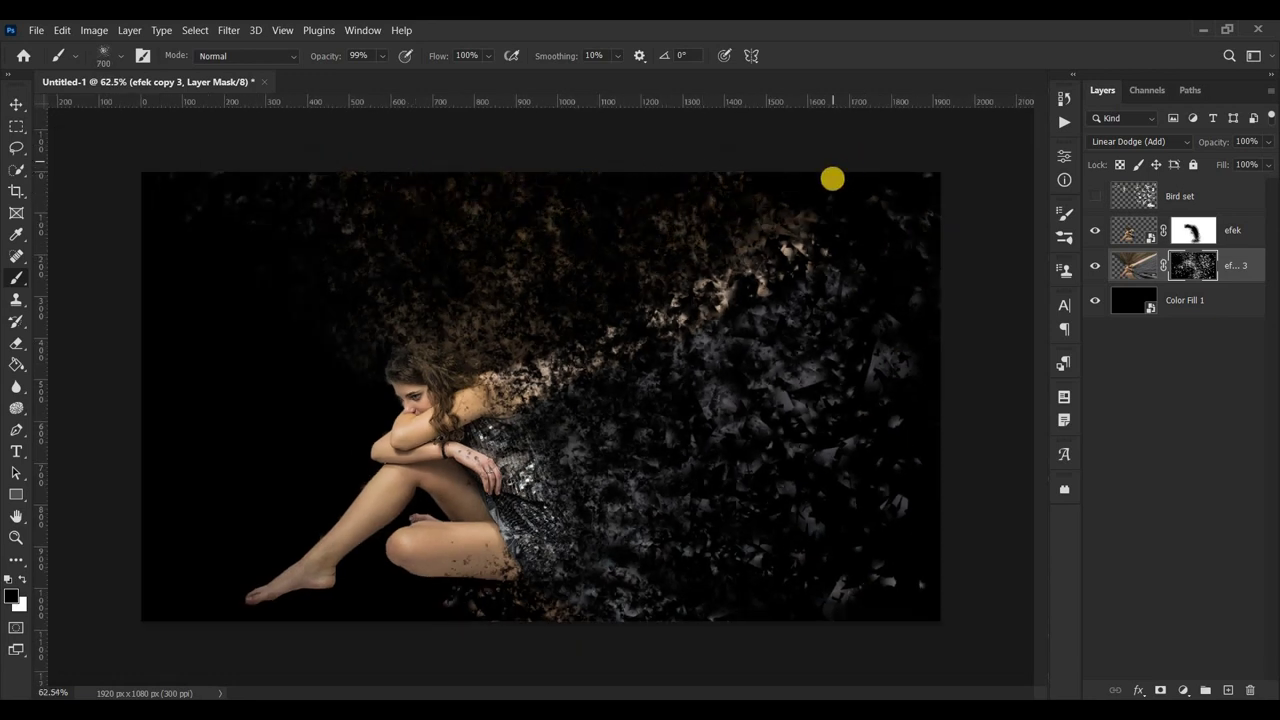
pyautogui.moveTo(779, 619); pyautogui.dragTo(528, 653)
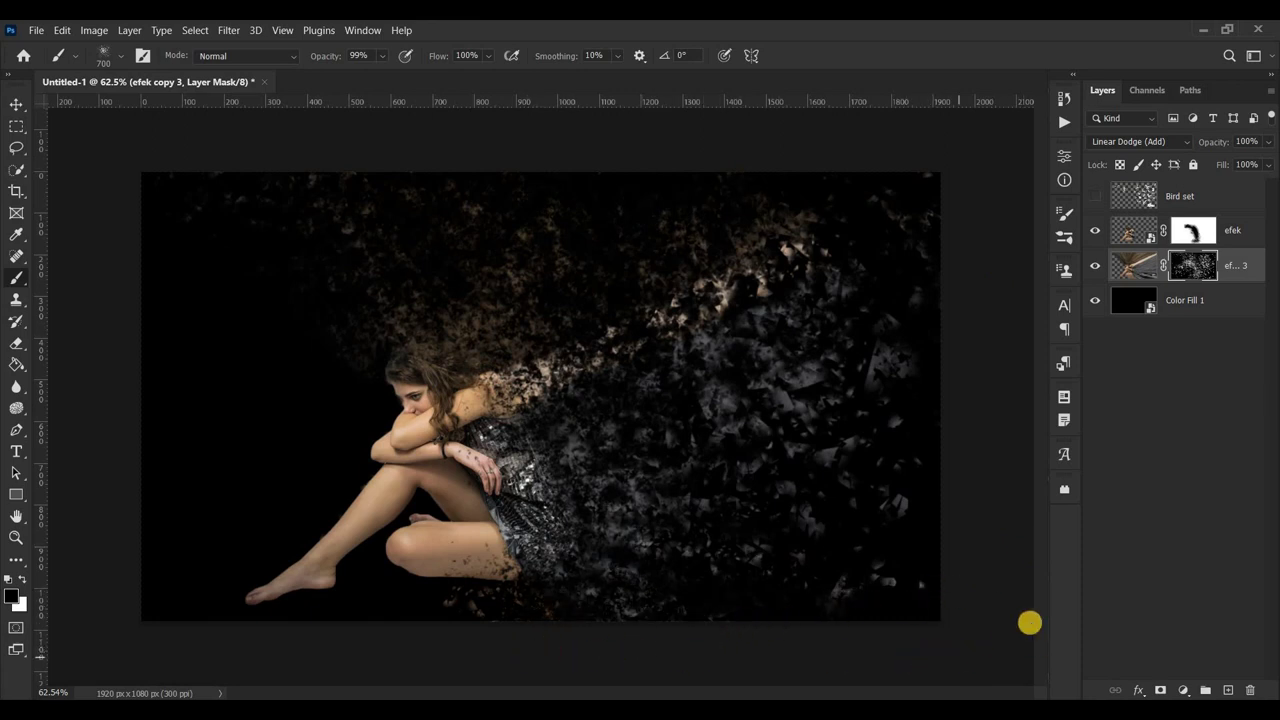
# - Mask away particles on the right side at 900 px and show the Bird set doves layer
pyautogui.press(']')
pyautogui.press(']')
pyautogui.moveTo(823, 386)
pyautogui.mouseDown()
pyautogui.moveTo(763, 443)
pyautogui.moveTo(794, 406)
pyautogui.mouseUp()
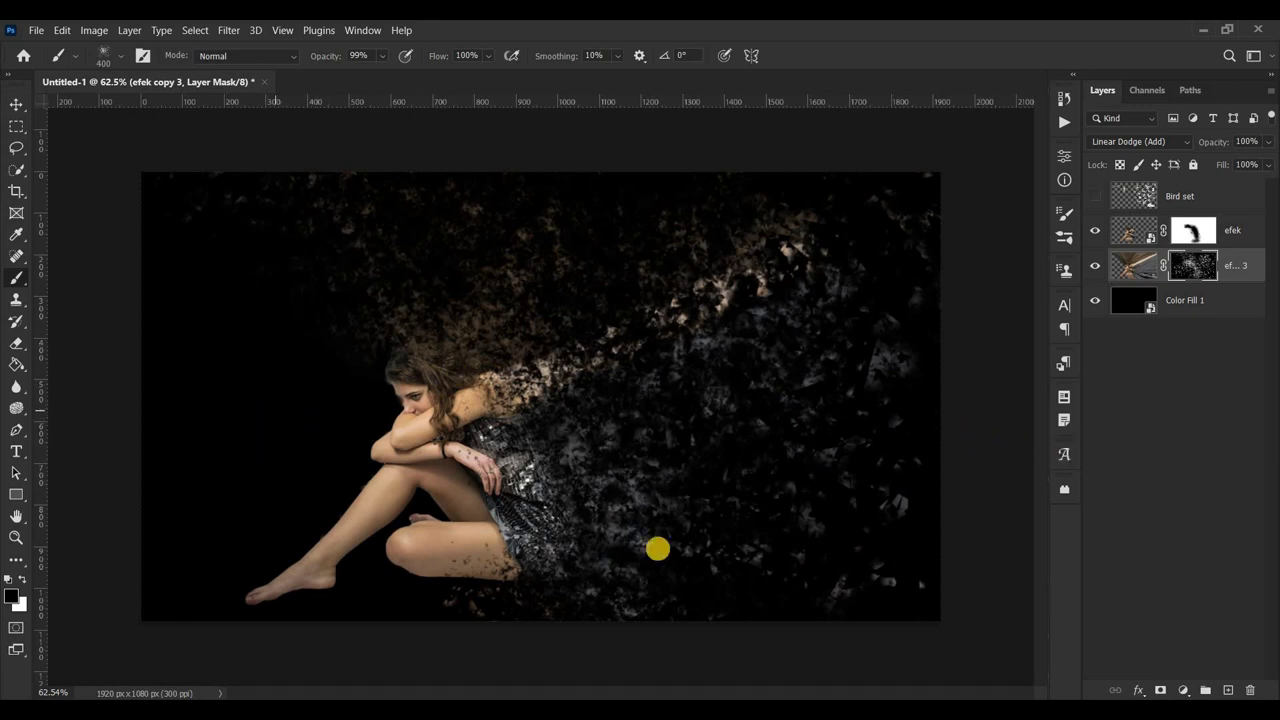
pyautogui.scroll(-2, 776, 516)
pyautogui.scroll(3, 790, 510)
pyautogui.scroll(-1, 790, 510)
pyautogui.press('[')
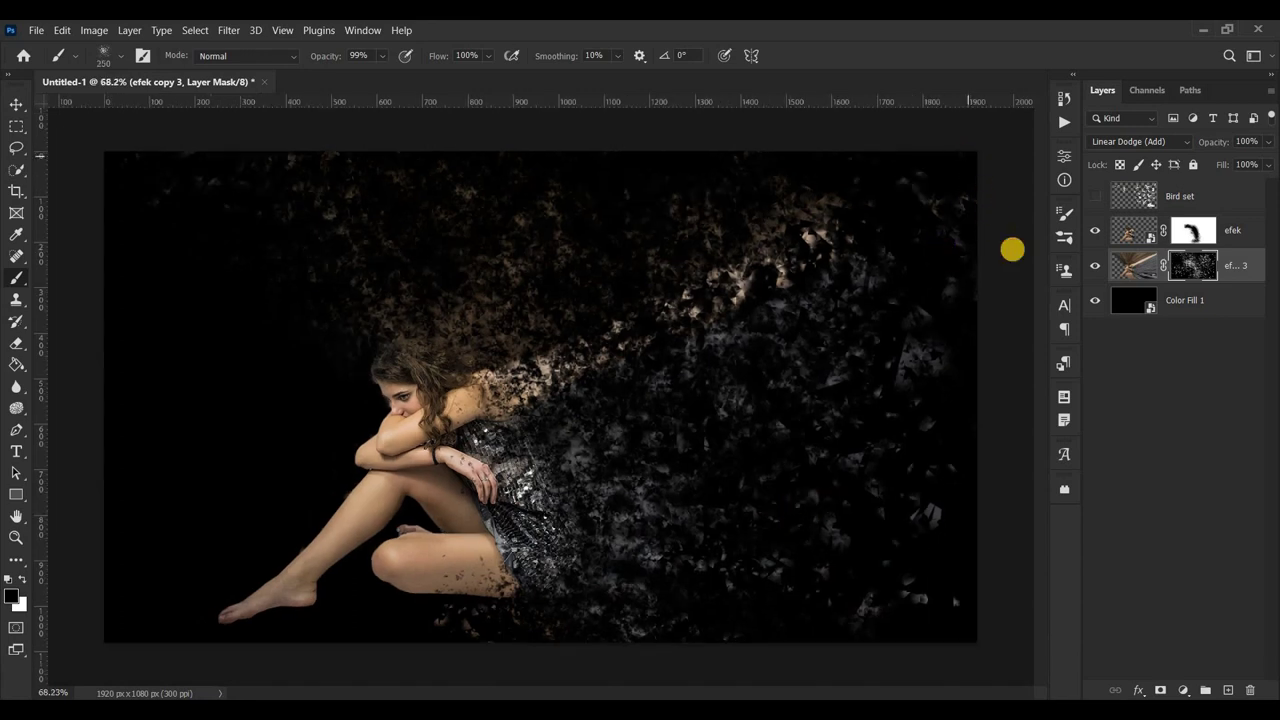
pyautogui.click(1094, 196)
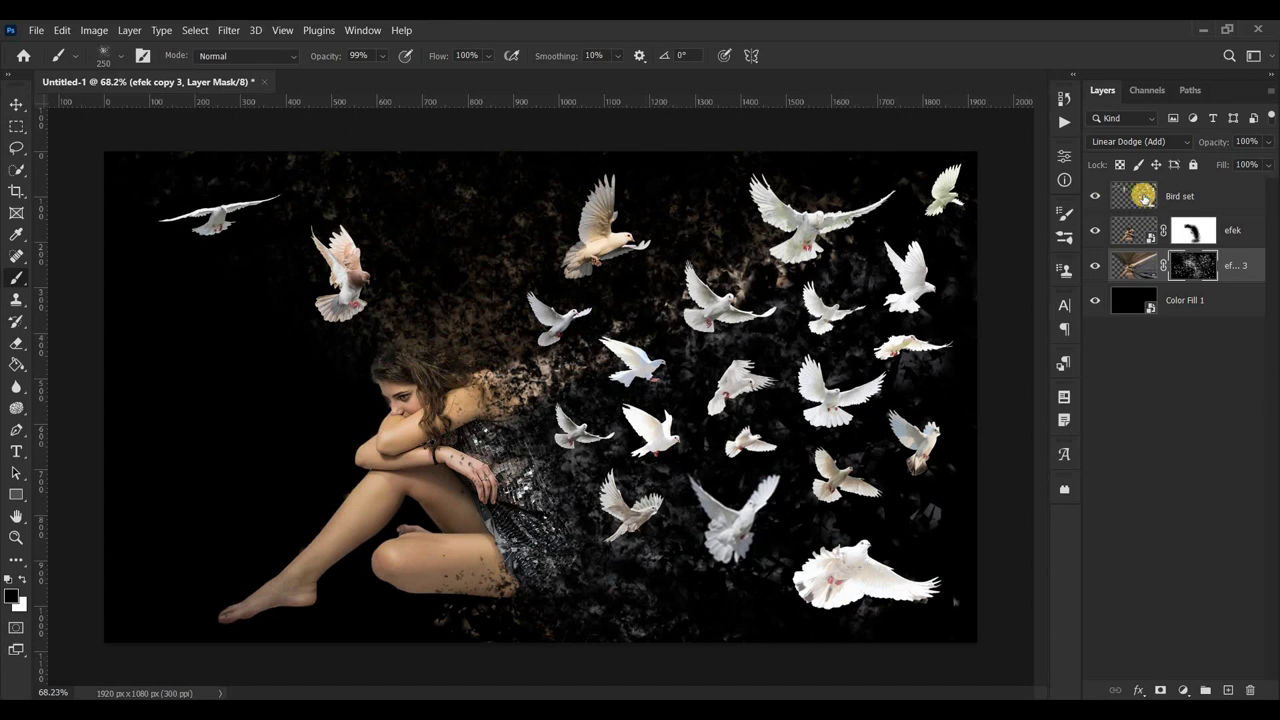
# - Add a Hue/Saturation adjustment clipped to Bird set with Saturation at -100
pyautogui.click(1145, 197)
pyautogui.click(1185, 690)
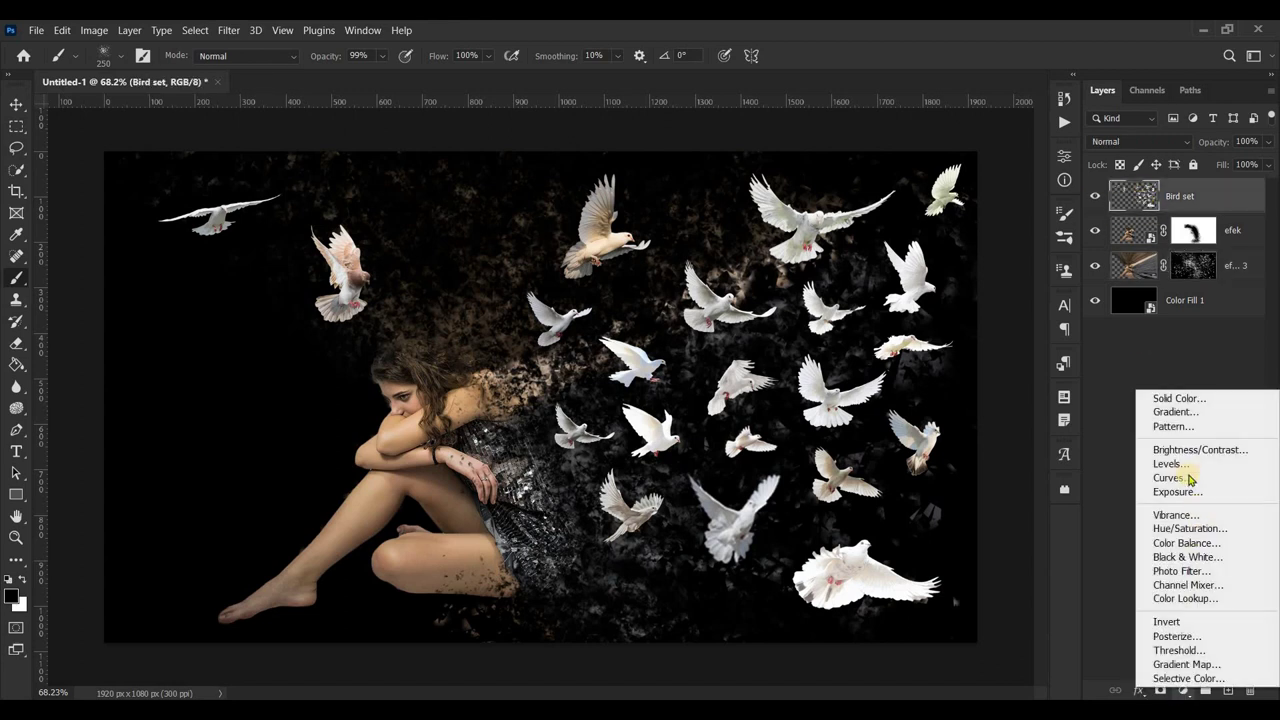
pyautogui.click(1192, 528)
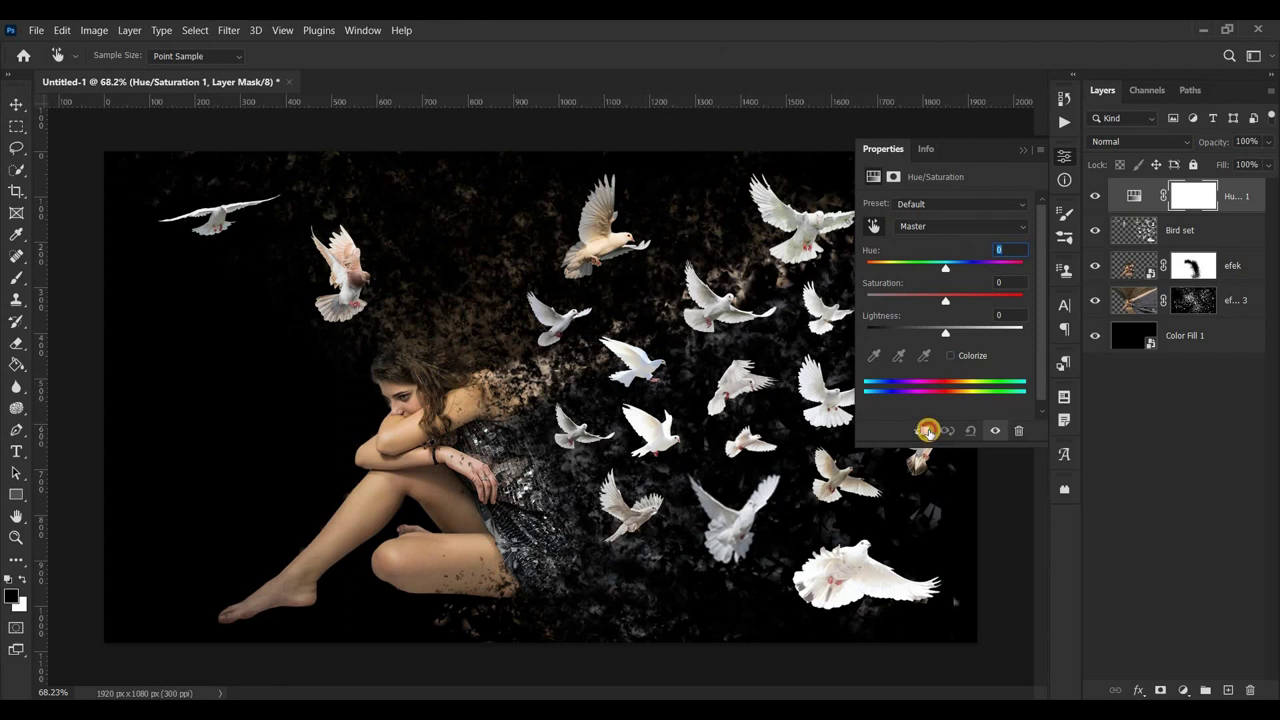
pyautogui.click(928, 431)
pyautogui.moveTo(914, 300); pyautogui.dragTo(838, 297)
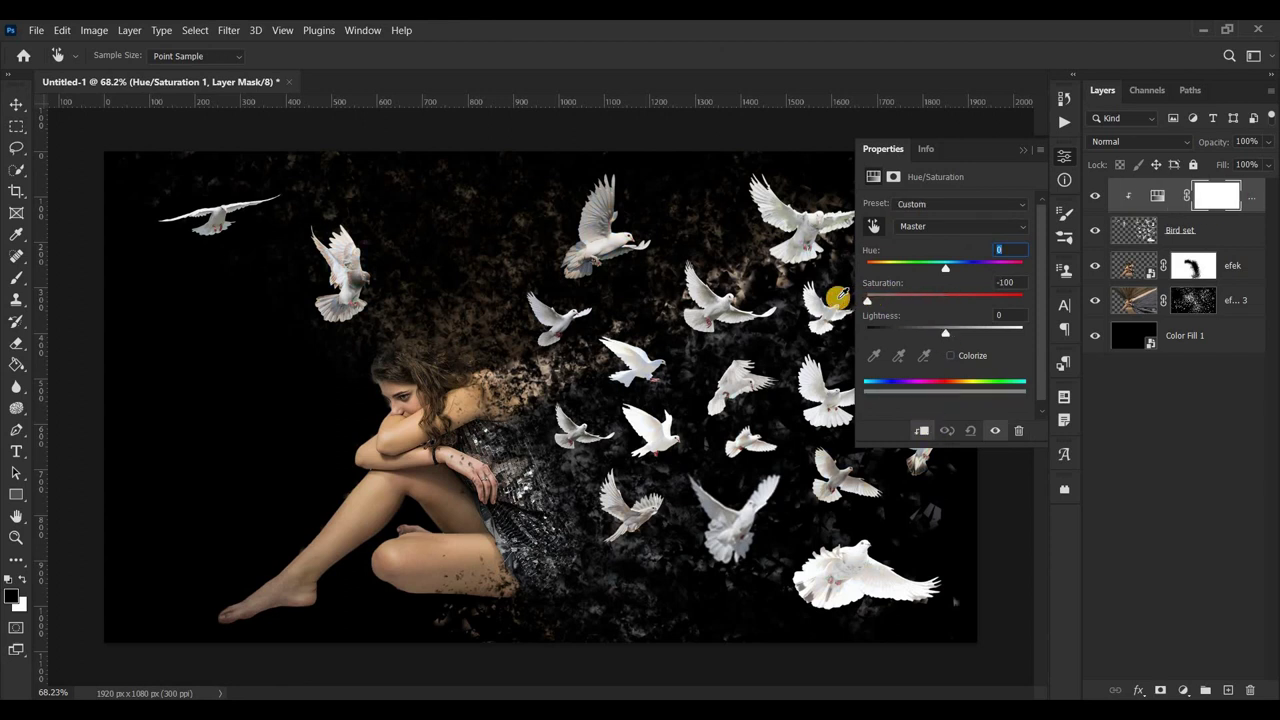
pyautogui.click(1025, 144)
pyautogui.click(1125, 230)
# - Add a mask to Bird set and paint black dispersion over the doves near her head, top and right
pyautogui.press('b')
pyautogui.click(1159, 689)
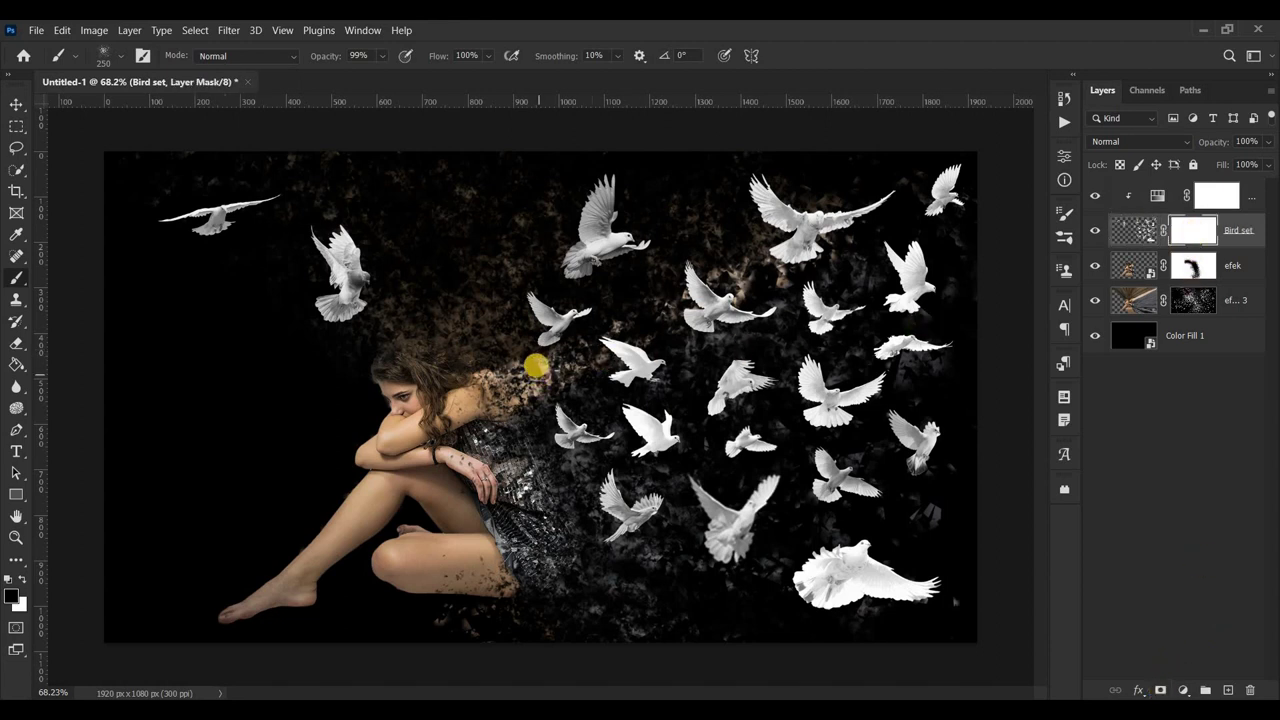
pyautogui.click(519, 347)
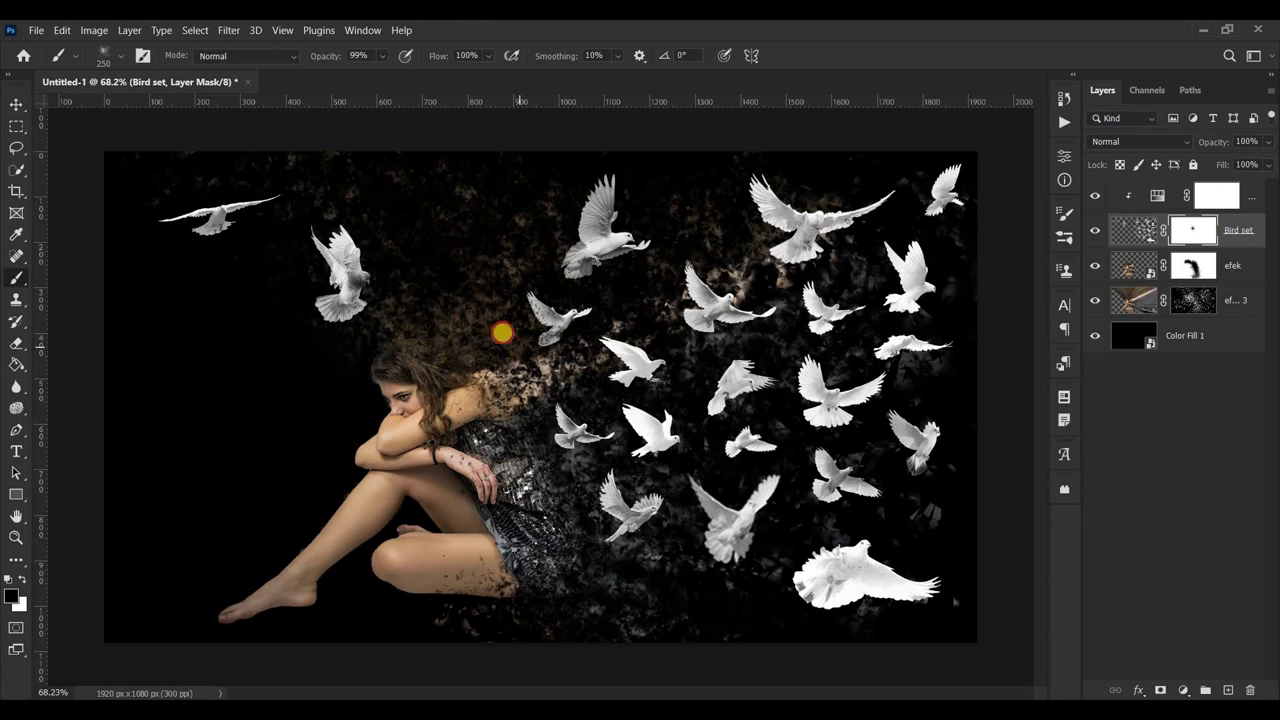
pyautogui.press(']')
pyautogui.click(395, 340)
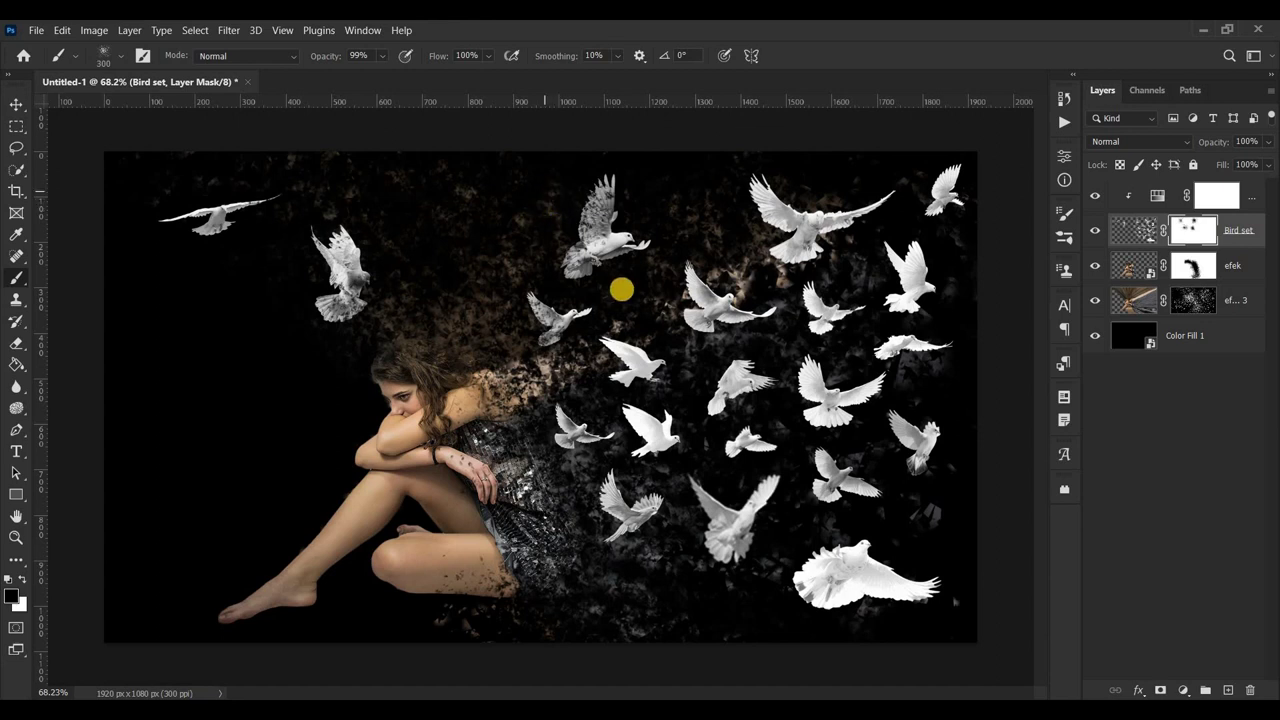
pyautogui.moveTo(761, 237)
pyautogui.mouseDown()
pyautogui.moveTo(799, 299)
pyautogui.moveTo(794, 344)
pyautogui.mouseUp()
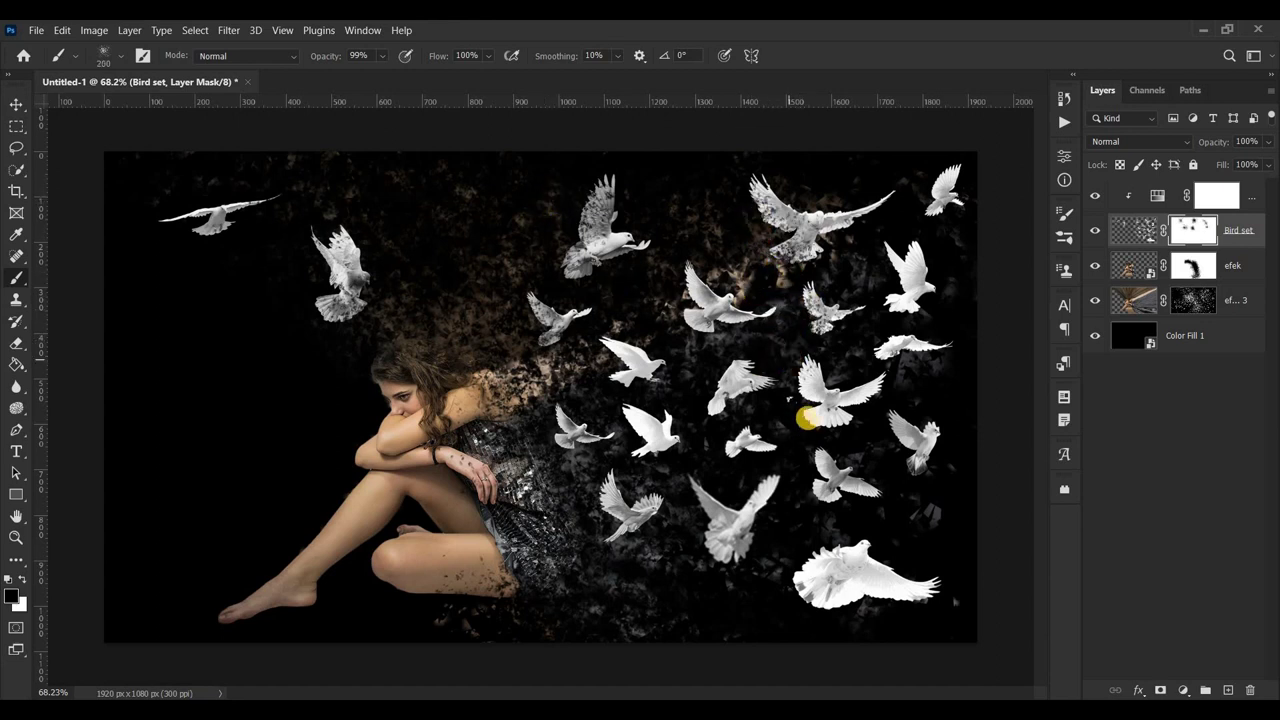
pyautogui.moveTo(808, 416)
pyautogui.mouseDown()
pyautogui.moveTo(791, 429)
pyautogui.moveTo(780, 400)
pyautogui.mouseUp()
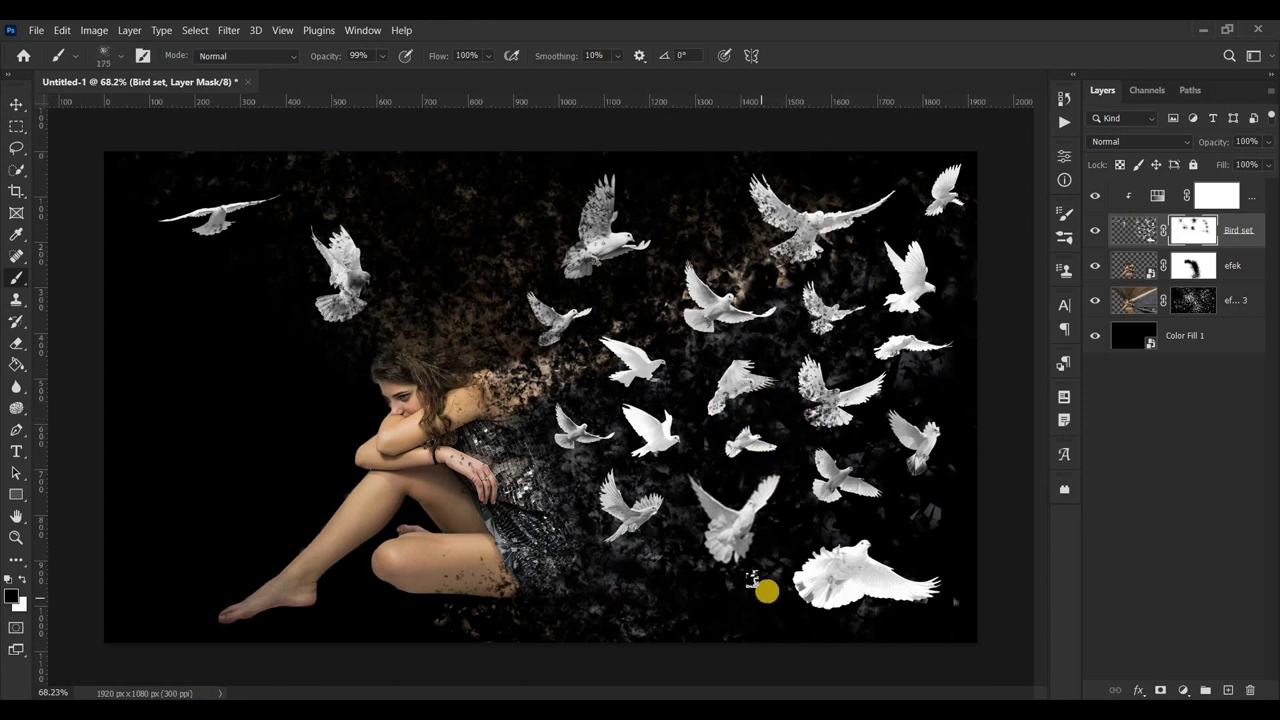
pyautogui.moveTo(793, 590); pyautogui.dragTo(877, 606)
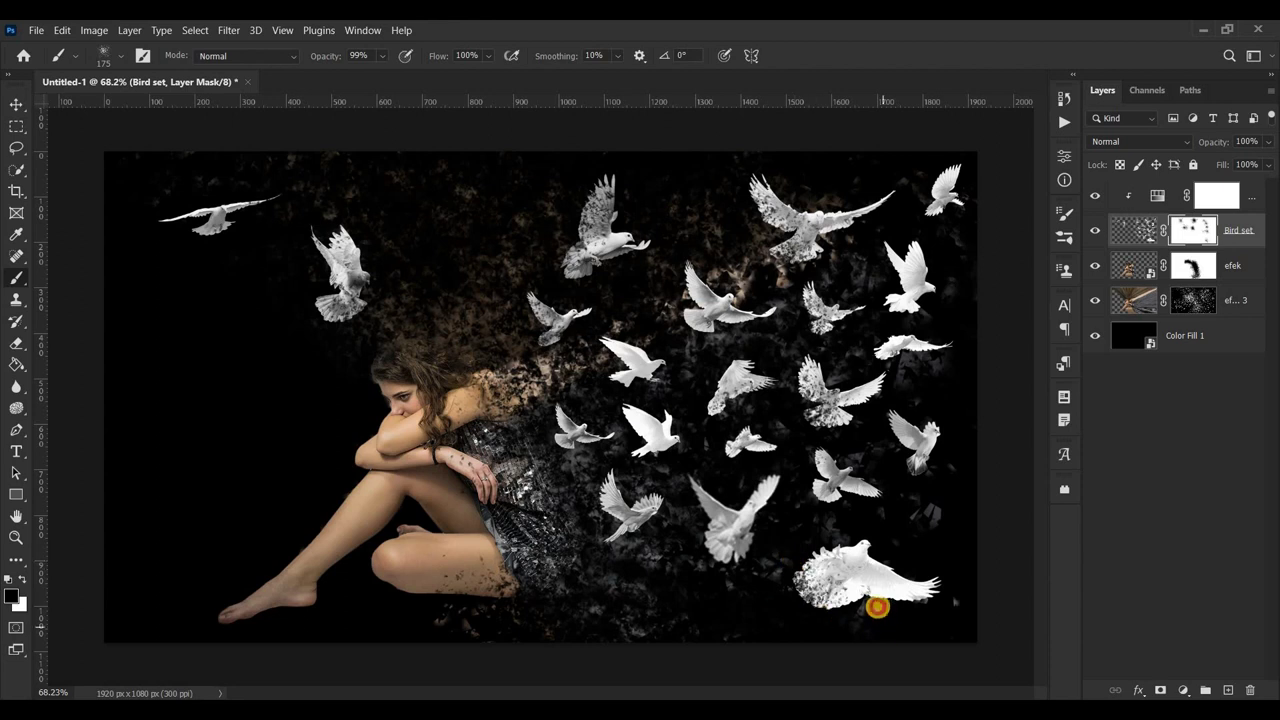
# - Dissolve more dove edges and white specks with a 200 px brush, zooming out to review
pyautogui.press(']')
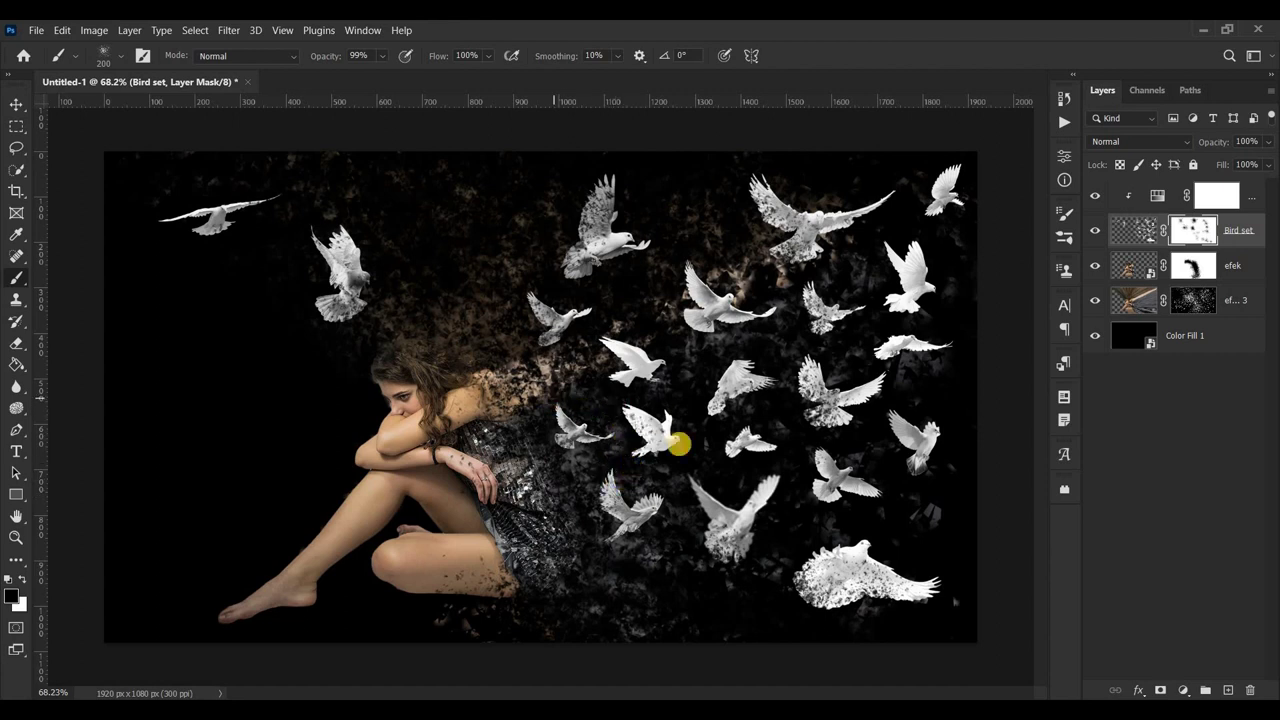
pyautogui.moveTo(606, 357); pyautogui.dragTo(598, 392)
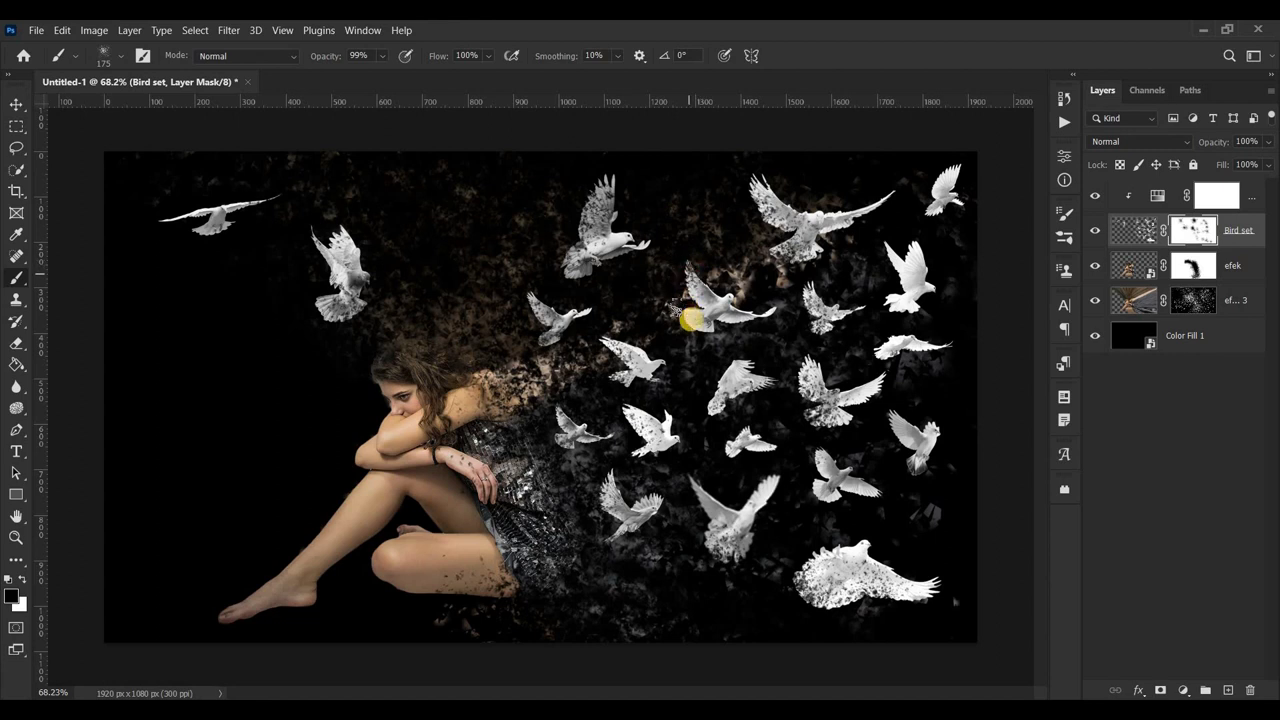
pyautogui.click(618, 335)
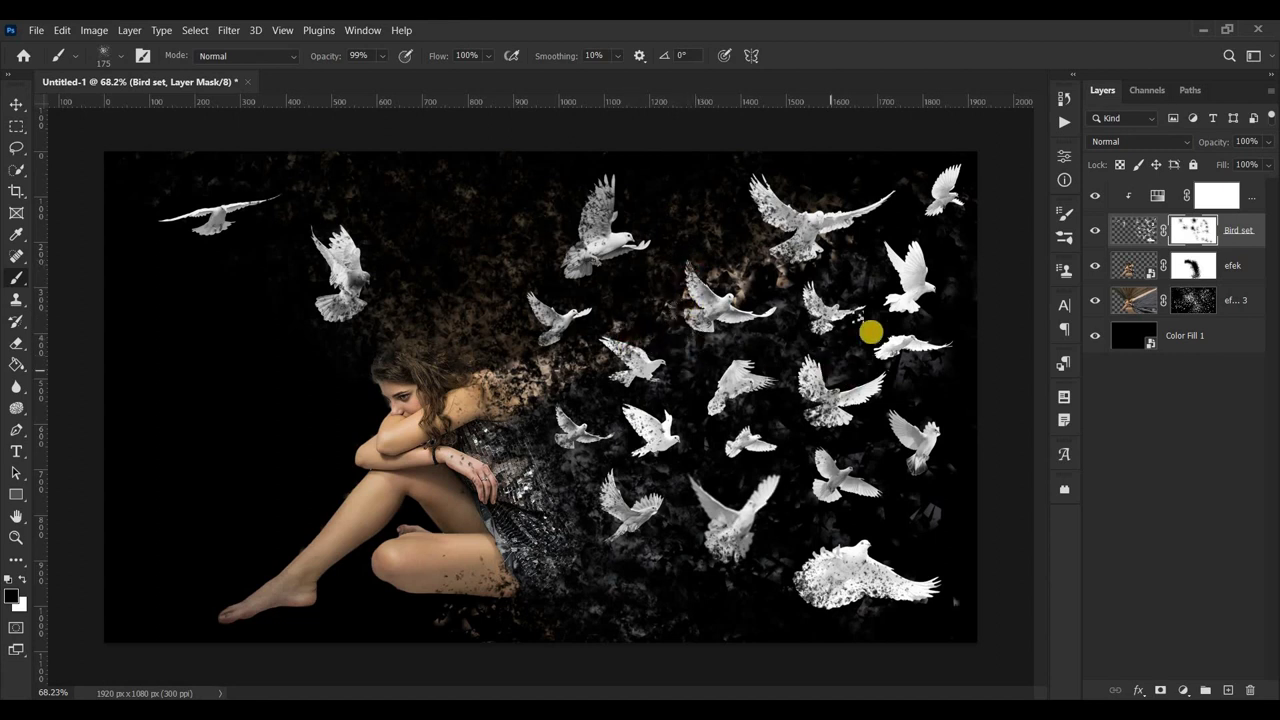
pyautogui.moveTo(893, 256)
pyautogui.mouseDown()
pyautogui.moveTo(905, 350)
pyautogui.moveTo(872, 366)
pyautogui.mouseUp()
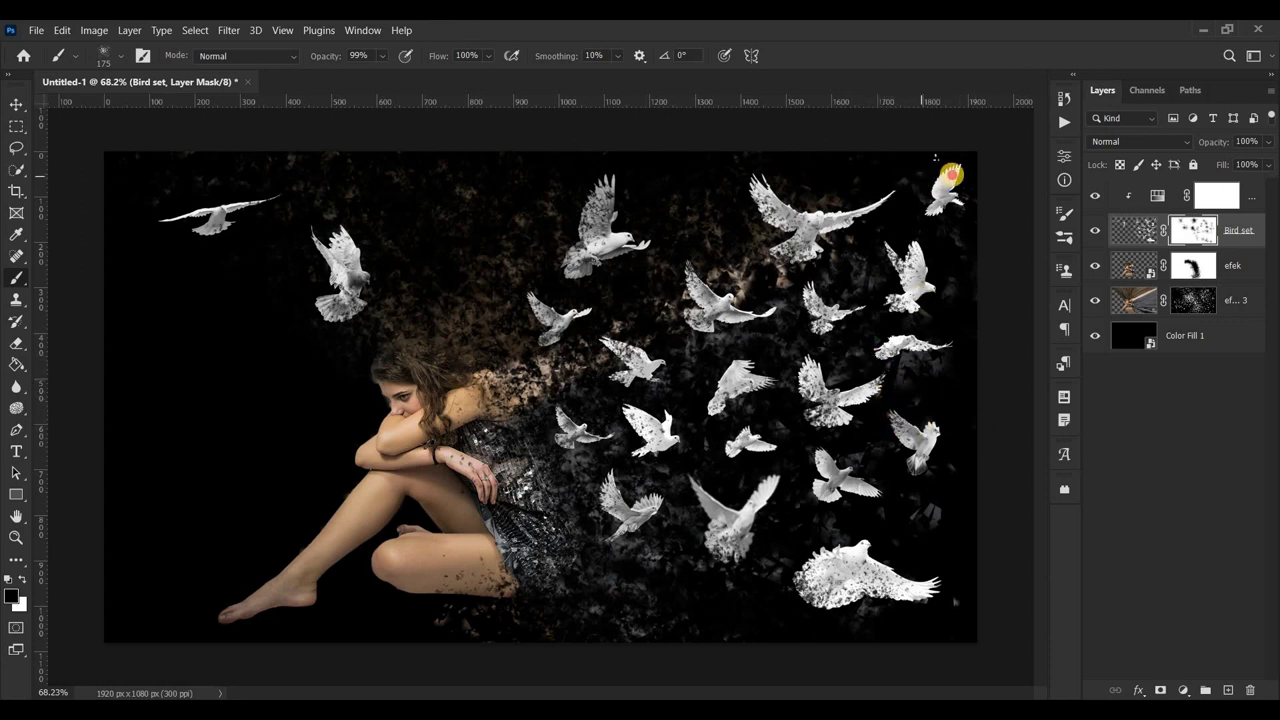
pyautogui.click(950, 175)
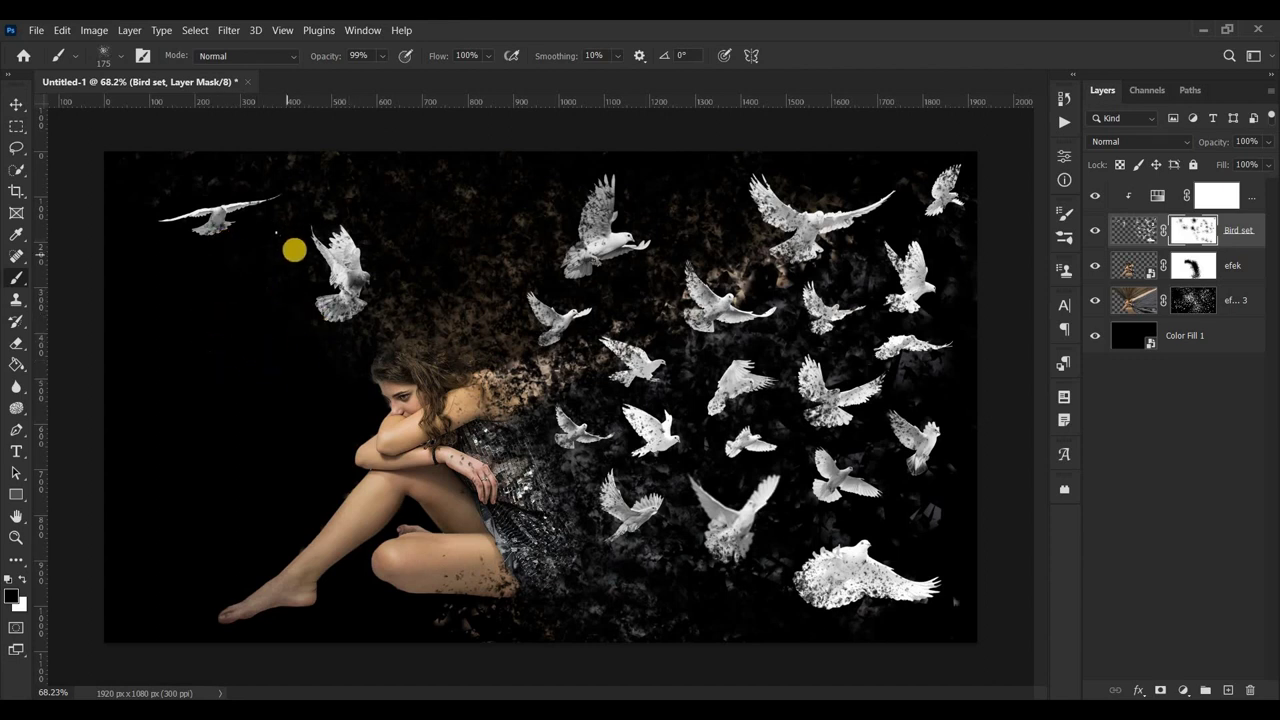
pyautogui.click(291, 273)
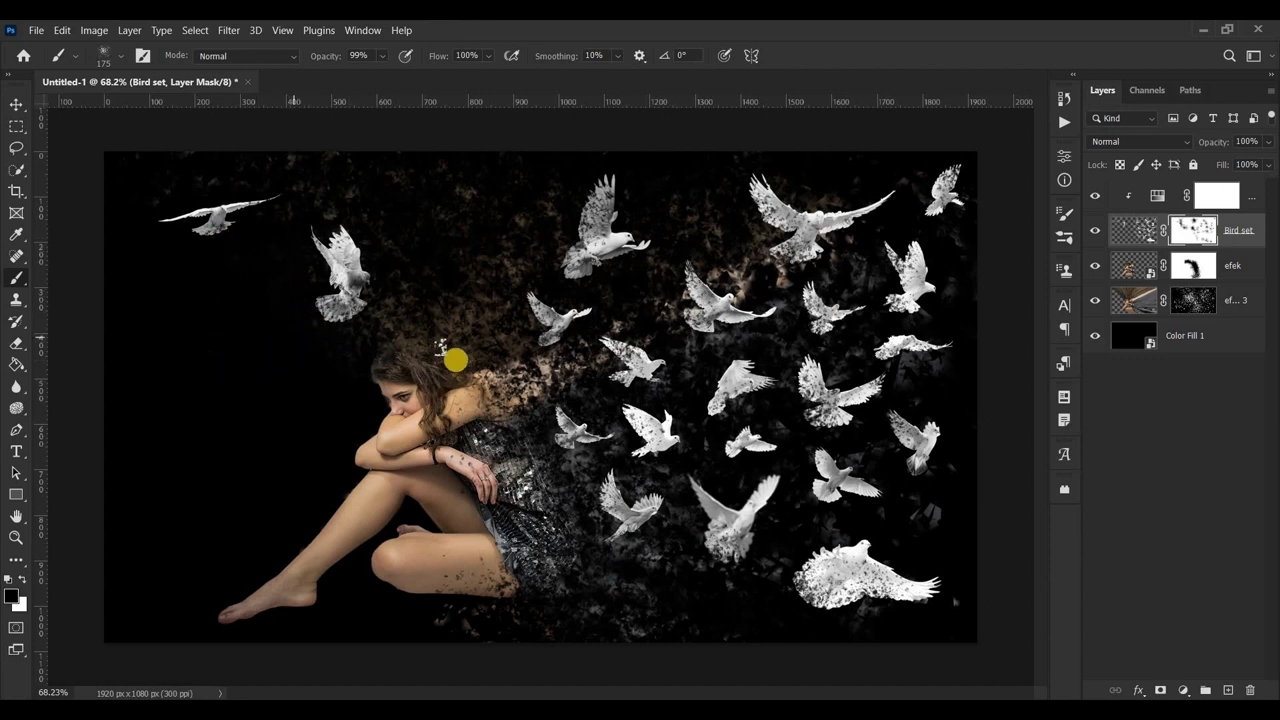
pyautogui.click(632, 276)
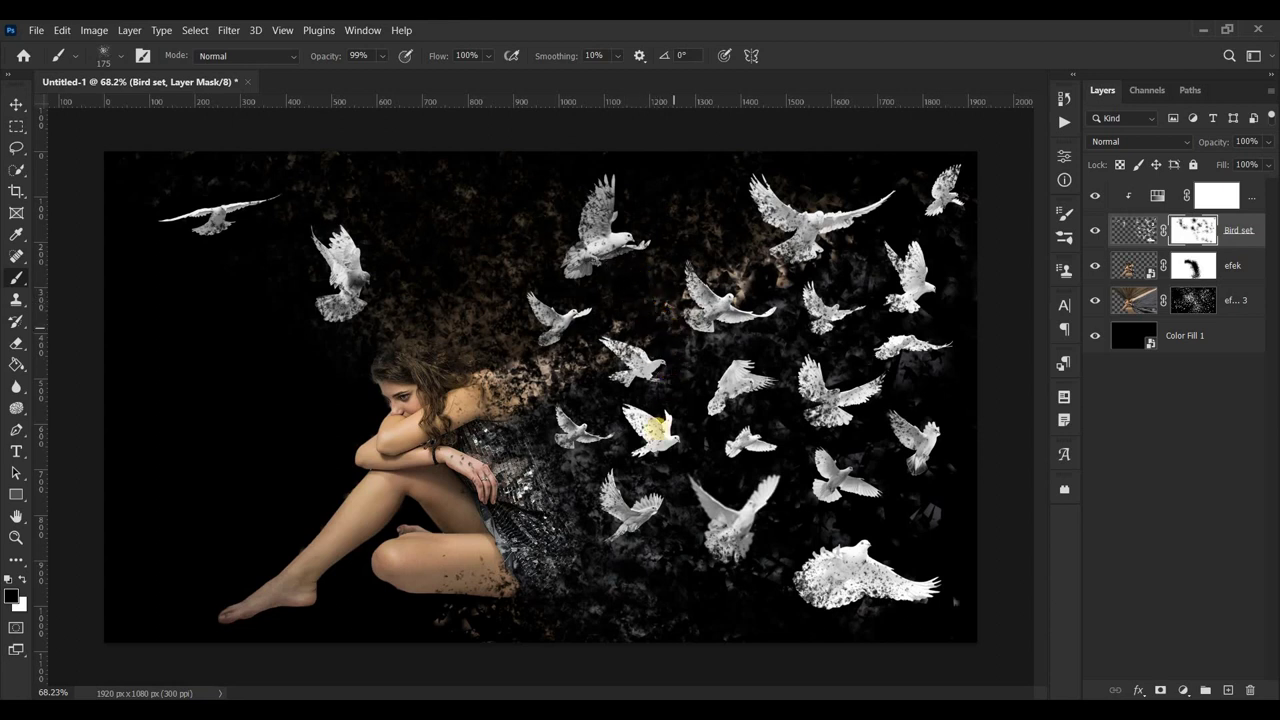
pyautogui.moveTo(620, 412); pyautogui.dragTo(647, 460)
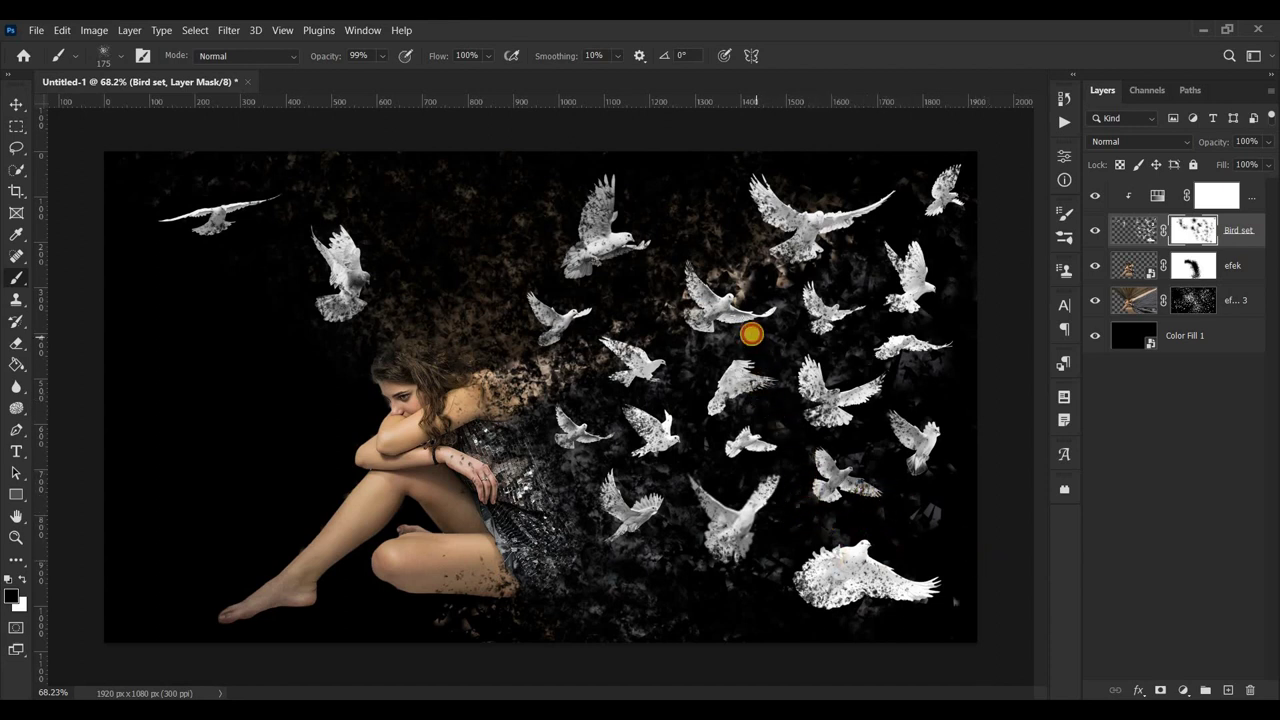
pyautogui.hotkey('ctrl', '-')
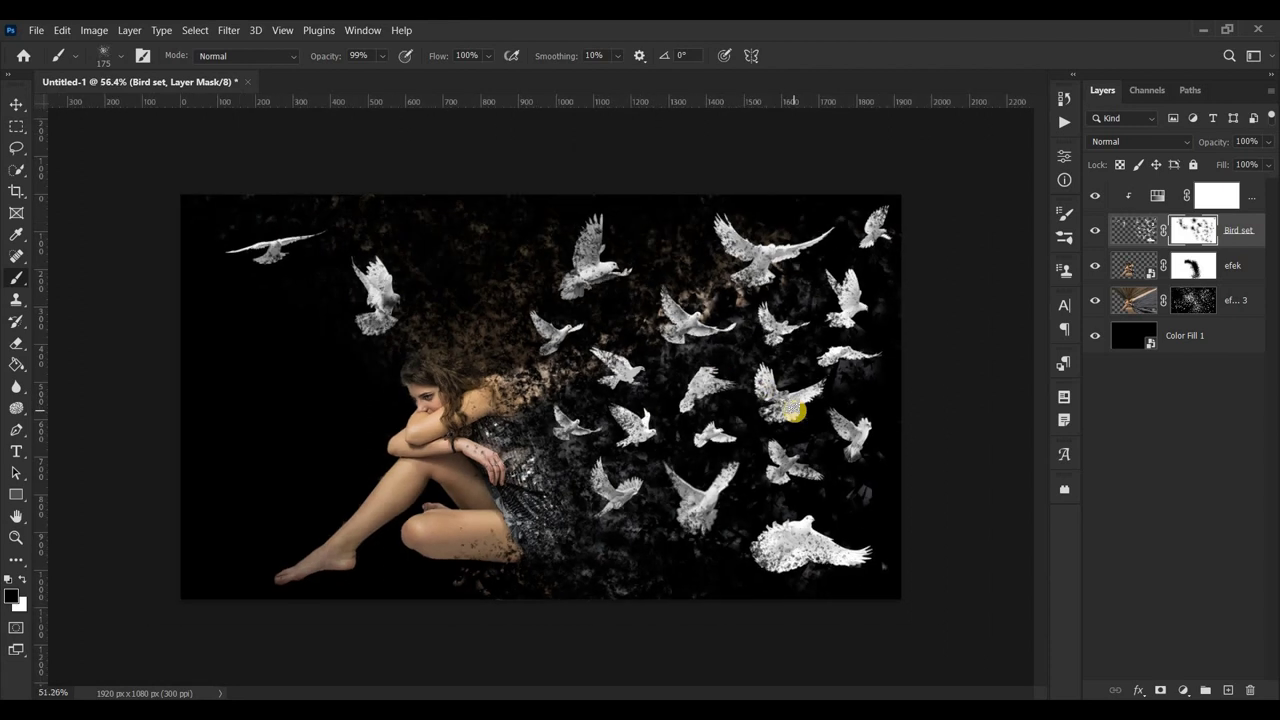
pyautogui.hotkey('ctrl', '+')
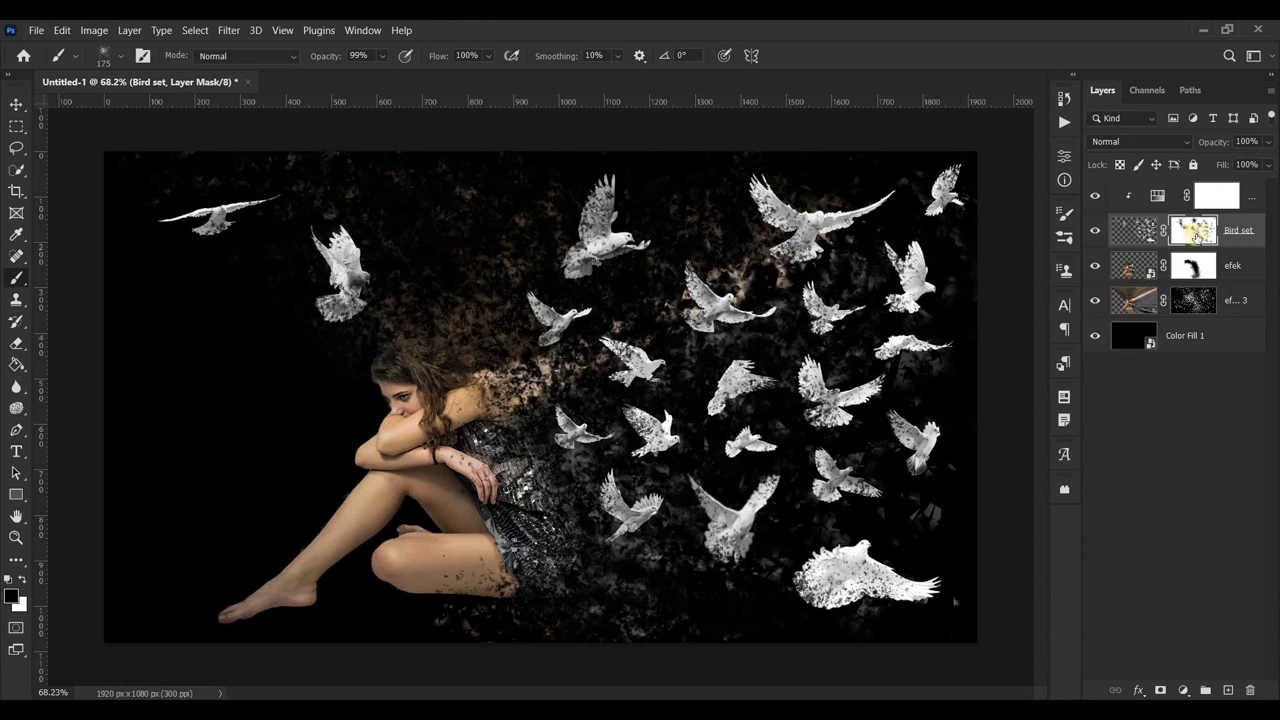
pyautogui.hotkey('ctrl', '-')
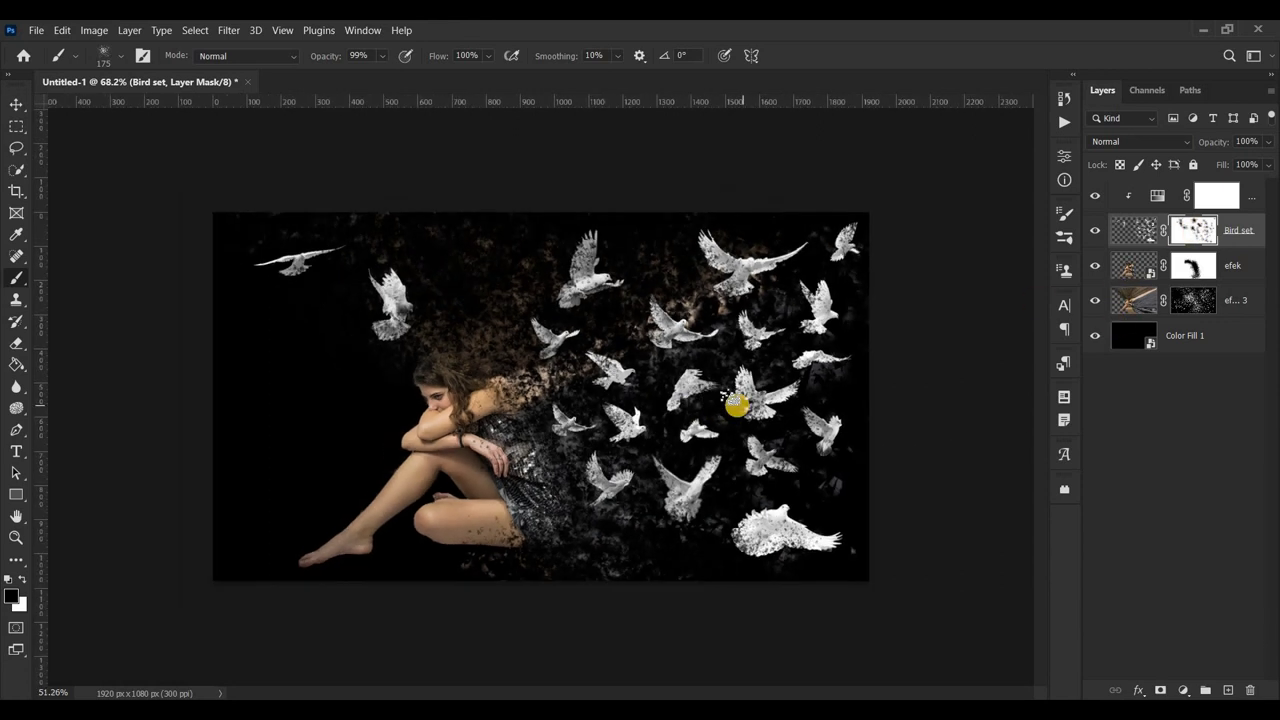
# - Duplicate efek copy 3 into efek copy 4 and set its blend mode to Screen
pyautogui.hotkey('ctrl', '0')
pyautogui.click(1132, 343)
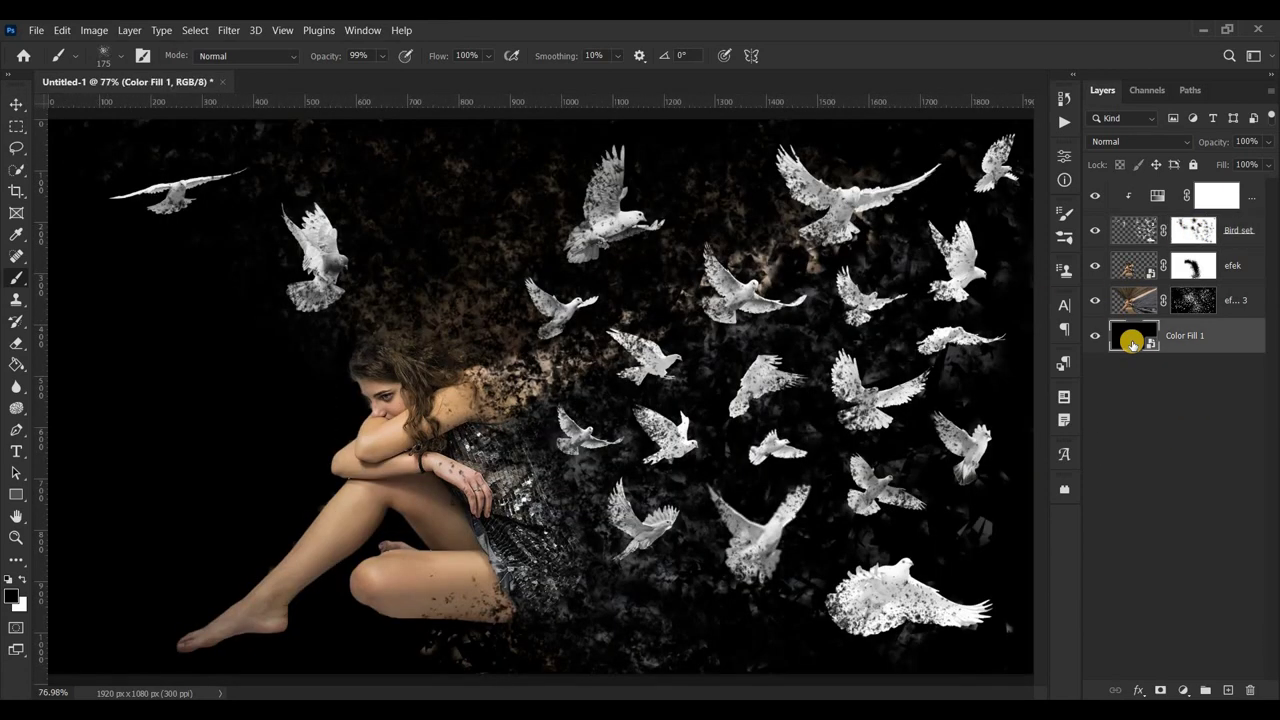
pyautogui.click(1189, 232)
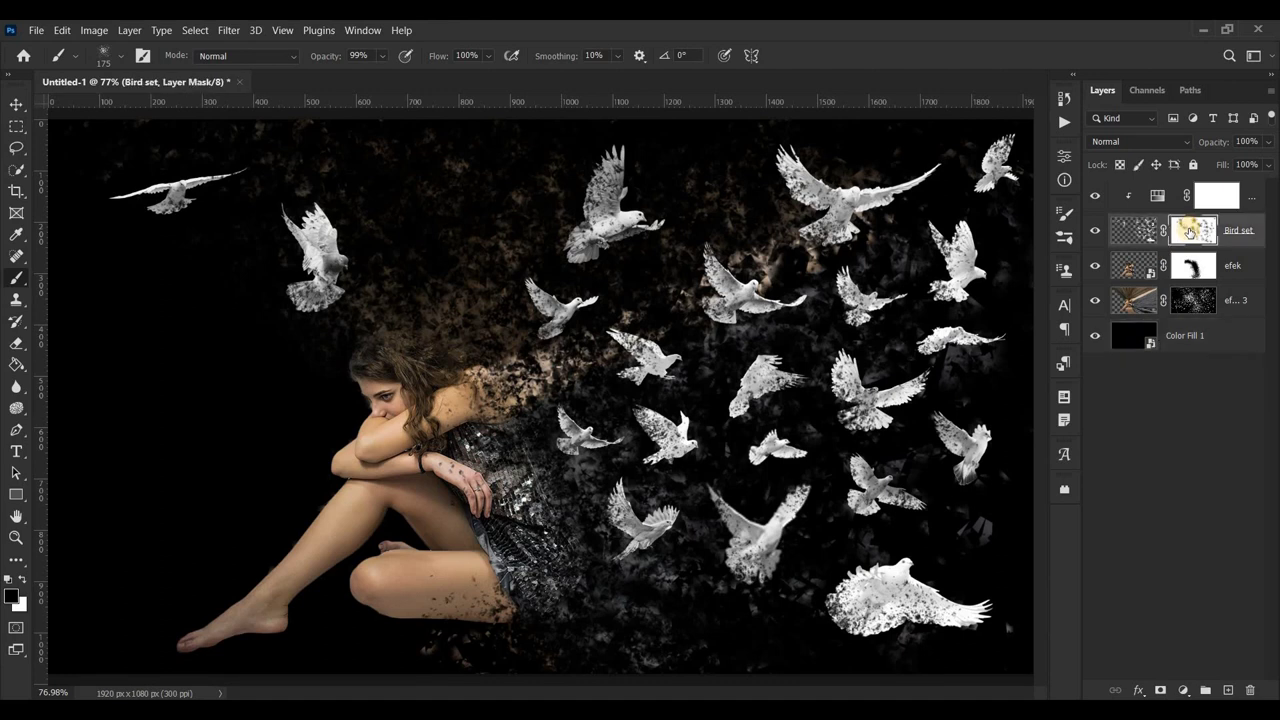
pyautogui.click(1137, 301)
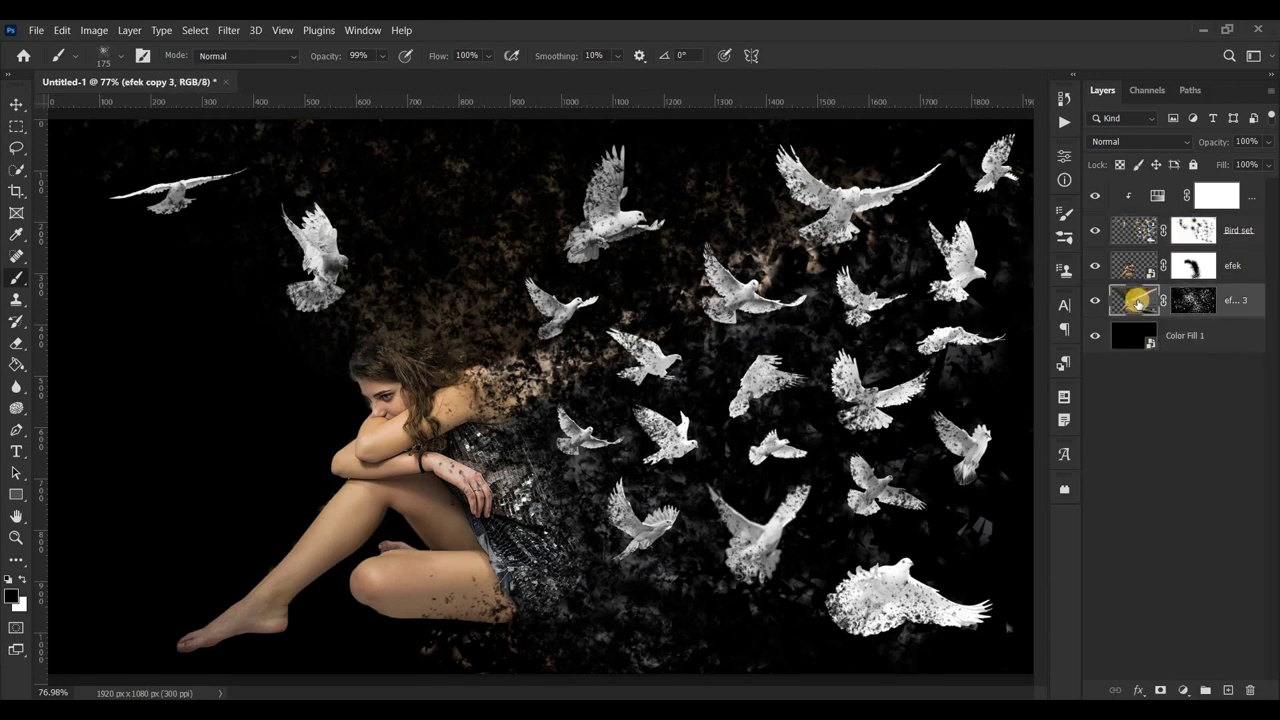
pyautogui.moveTo(1143, 213); pyautogui.dragTo(1133, 190)
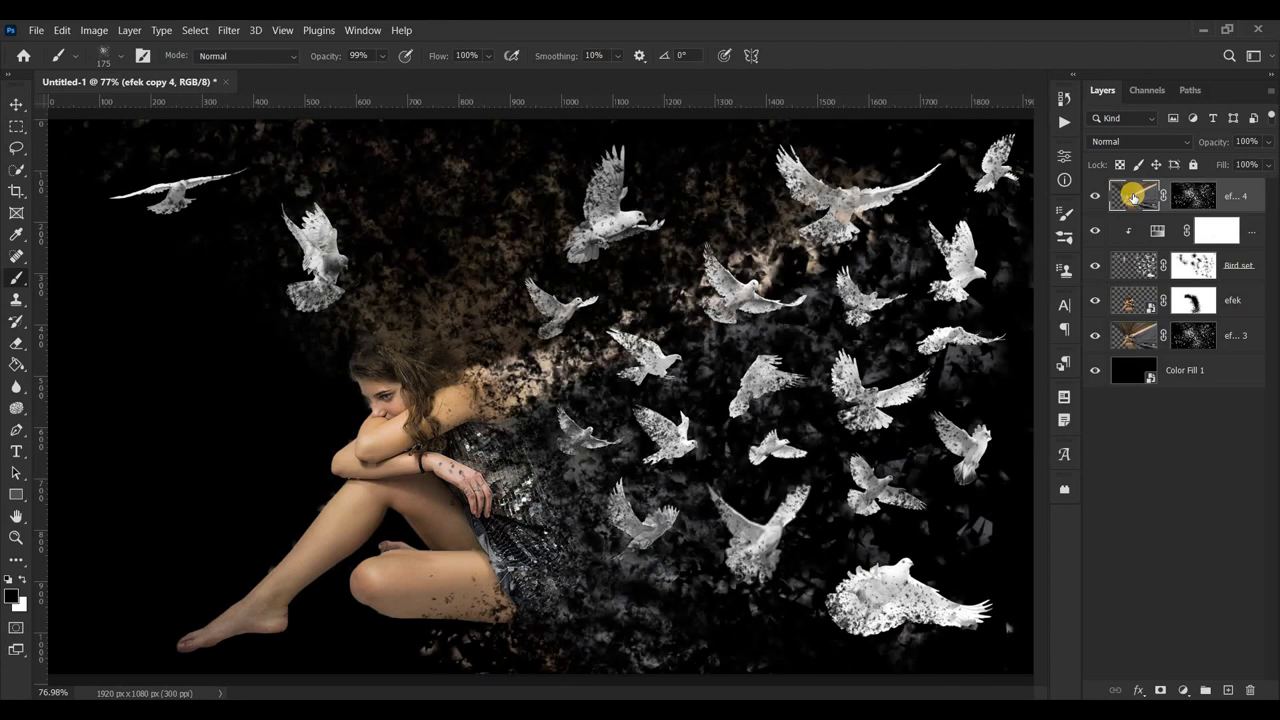
pyautogui.click(1140, 143)
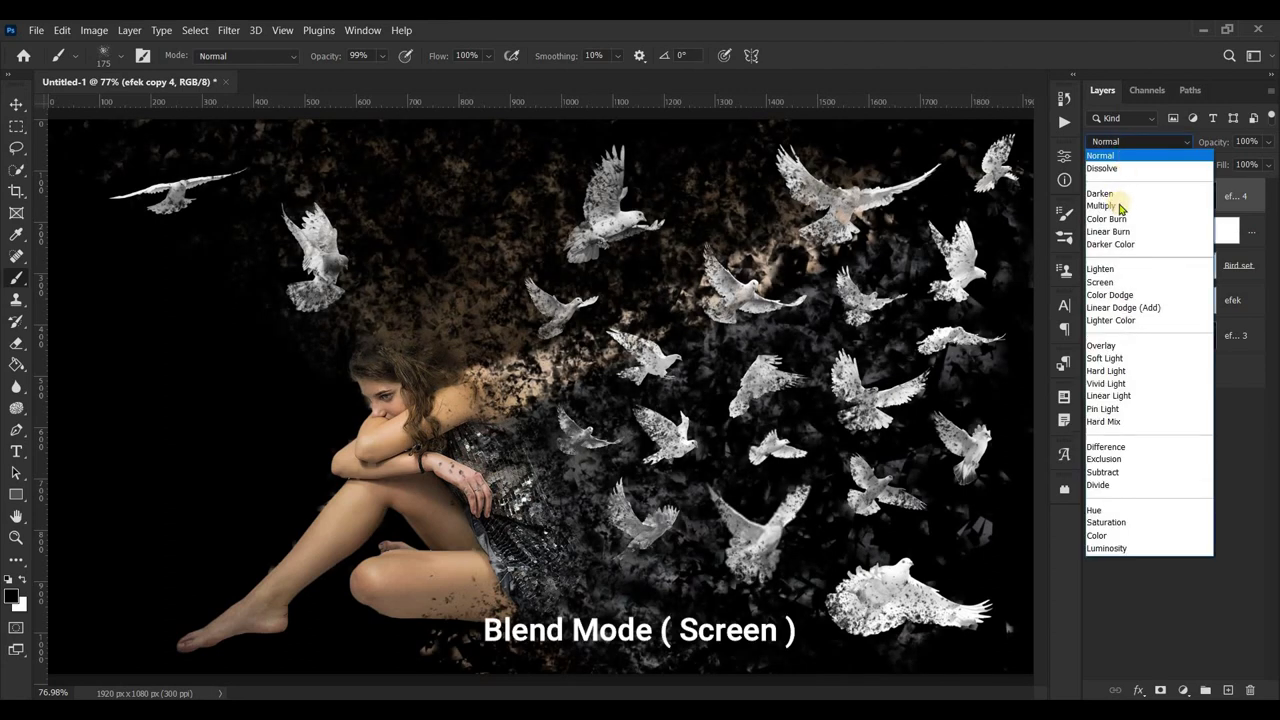
pyautogui.click(1100, 282)
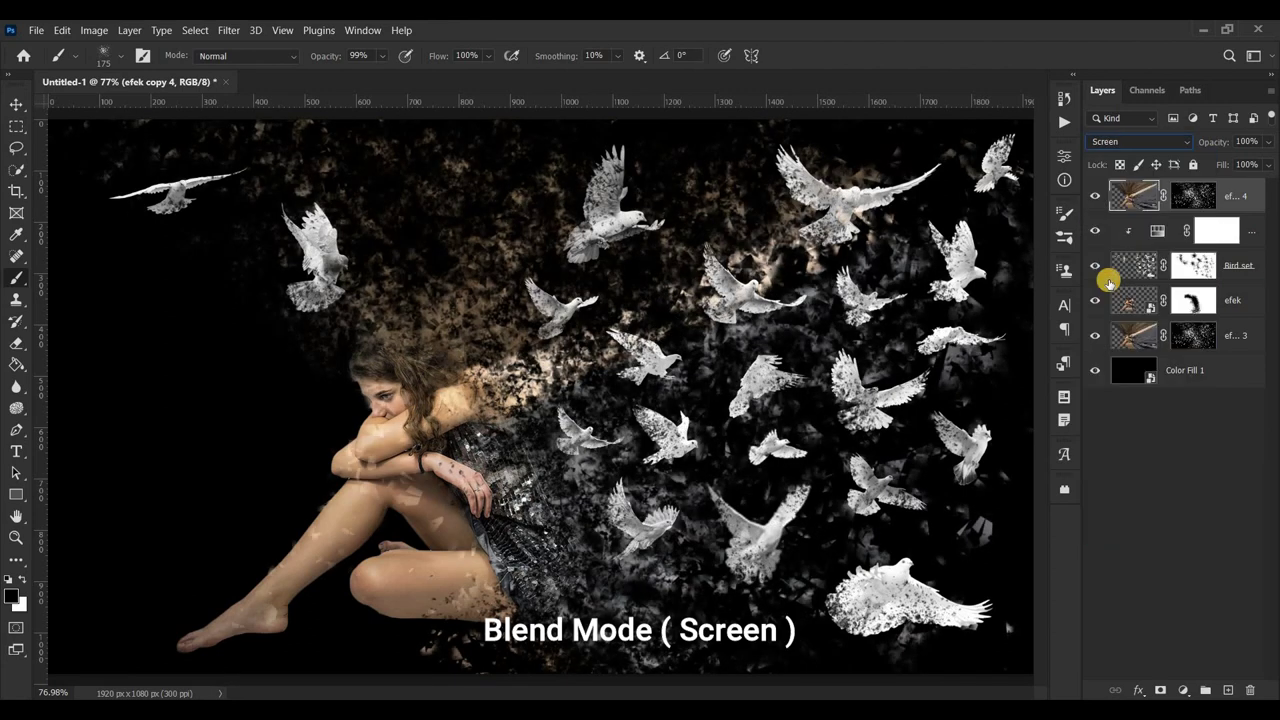
pyautogui.click(1190, 341)
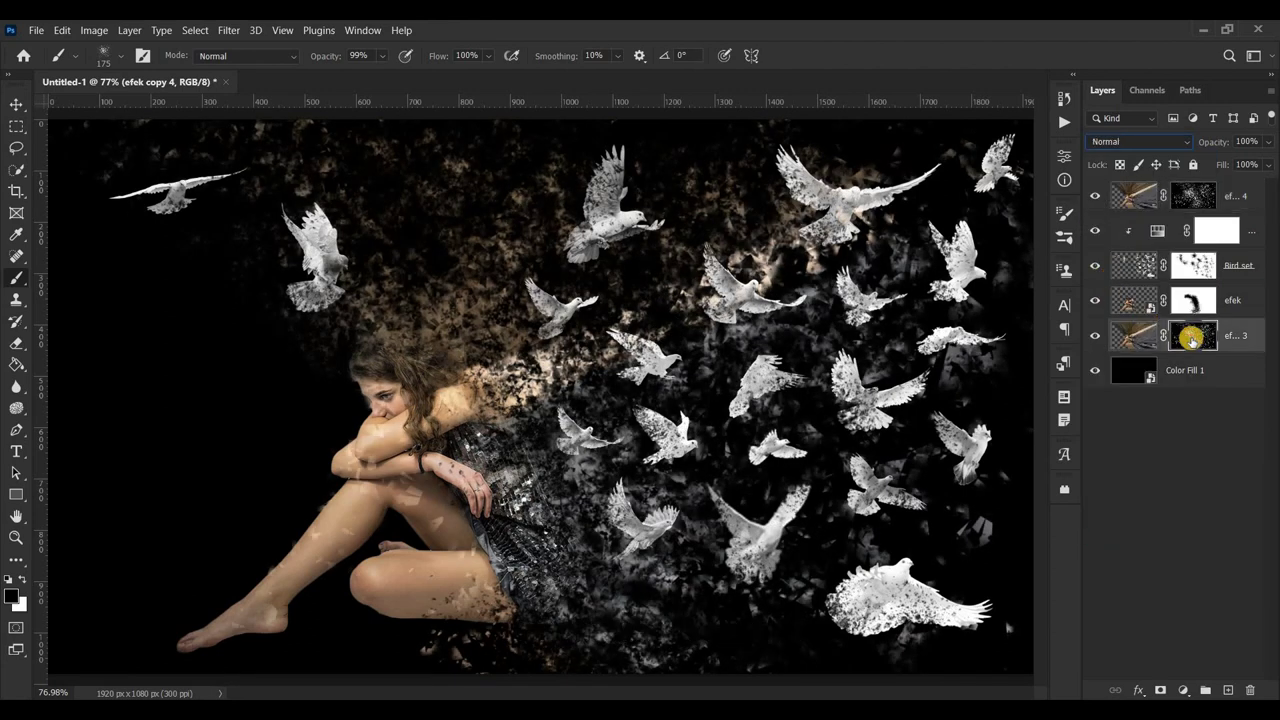
# - With a Soft Round brush, paint white then black on the efek copy 3 mask along the leg
pyautogui.rightClick(295, 541)
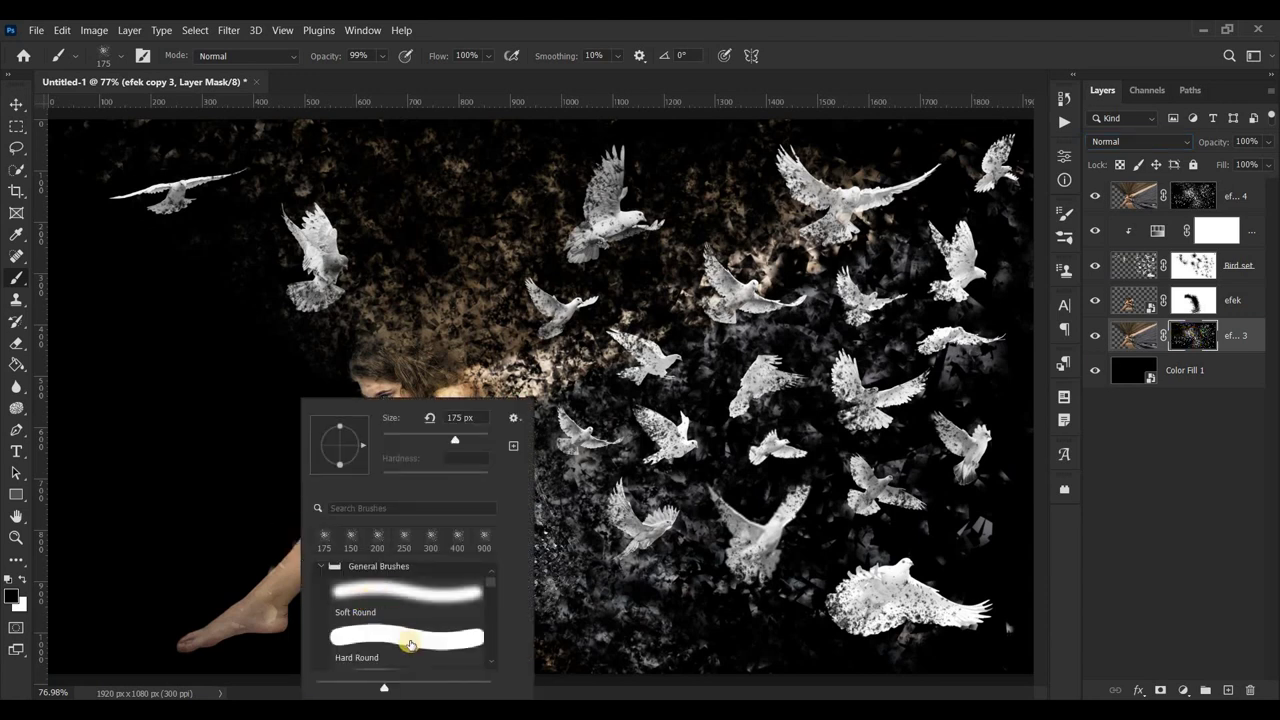
pyautogui.click(272, 556)
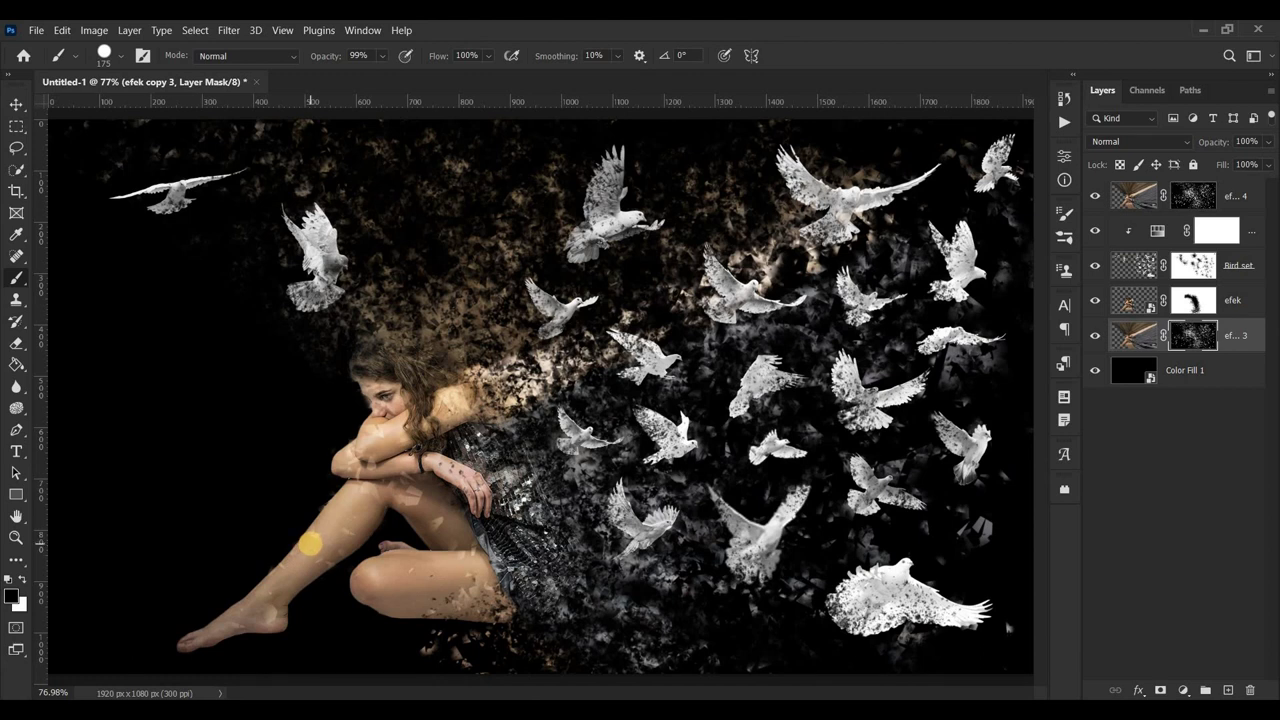
pyautogui.moveTo(320, 545); pyautogui.dragTo(315, 563)
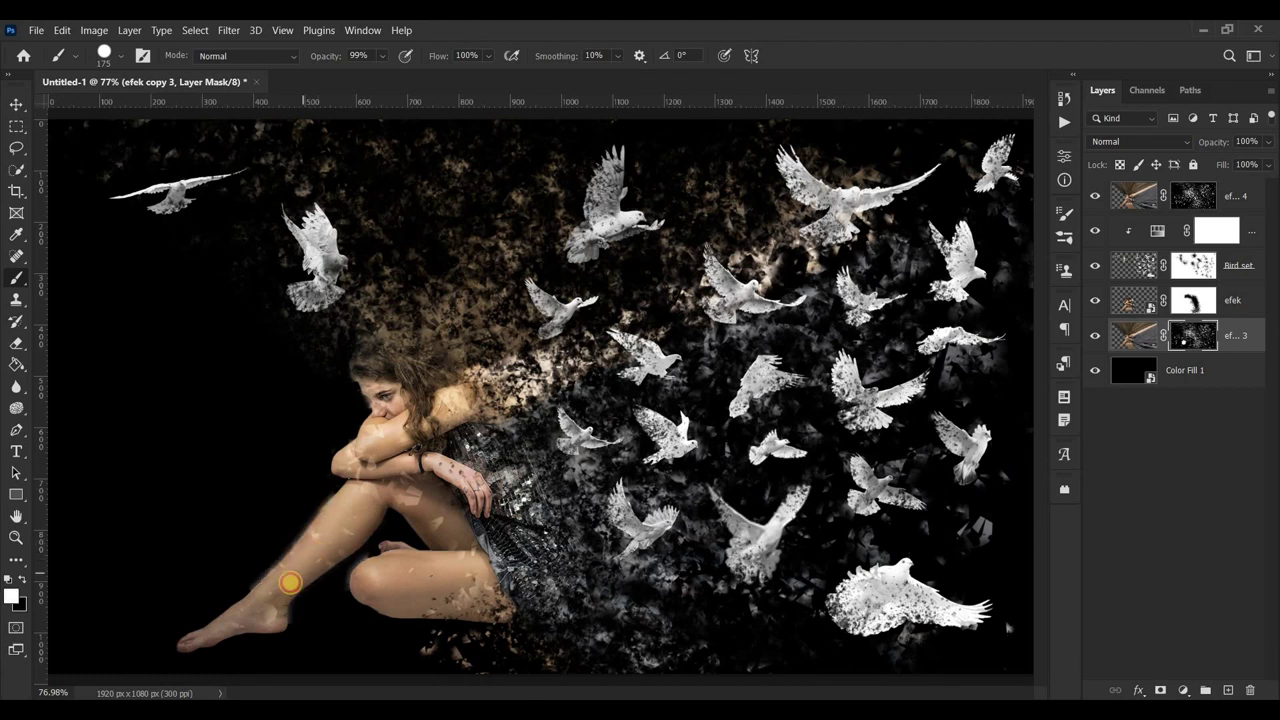
pyautogui.press('x')
pyautogui.moveTo(229, 606); pyautogui.dragTo(292, 576)
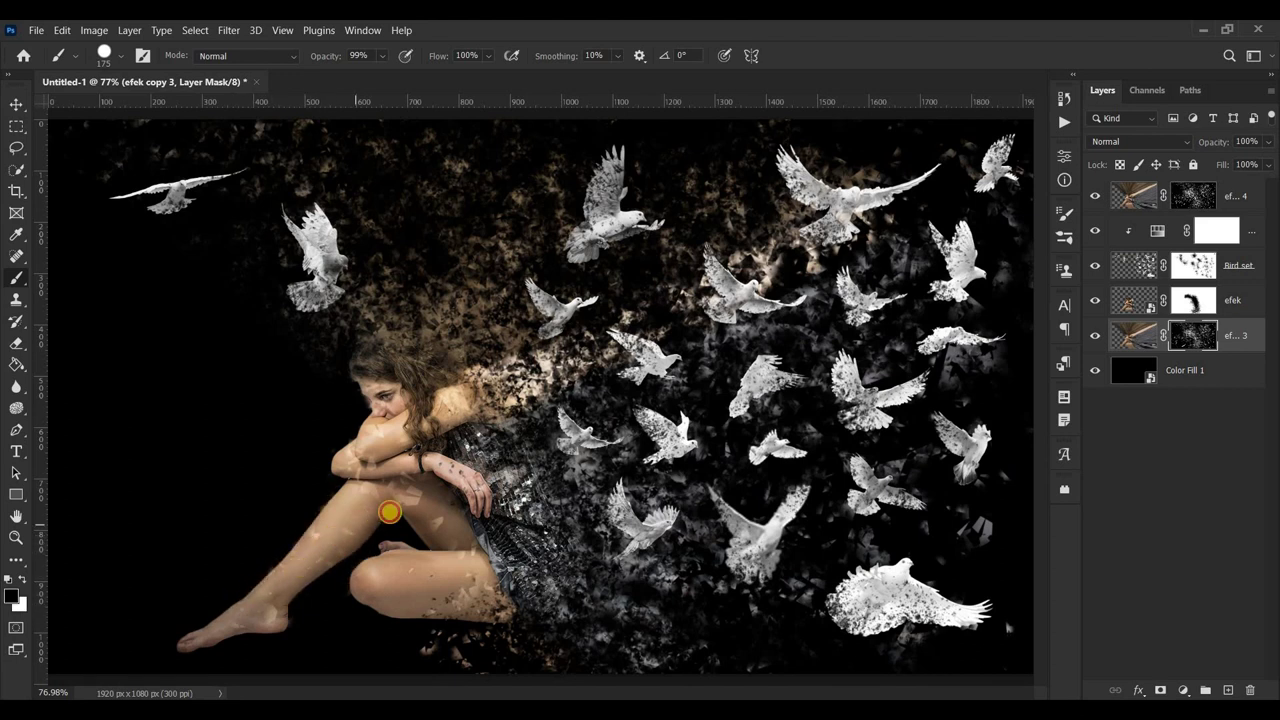
pyautogui.click(1190, 196)
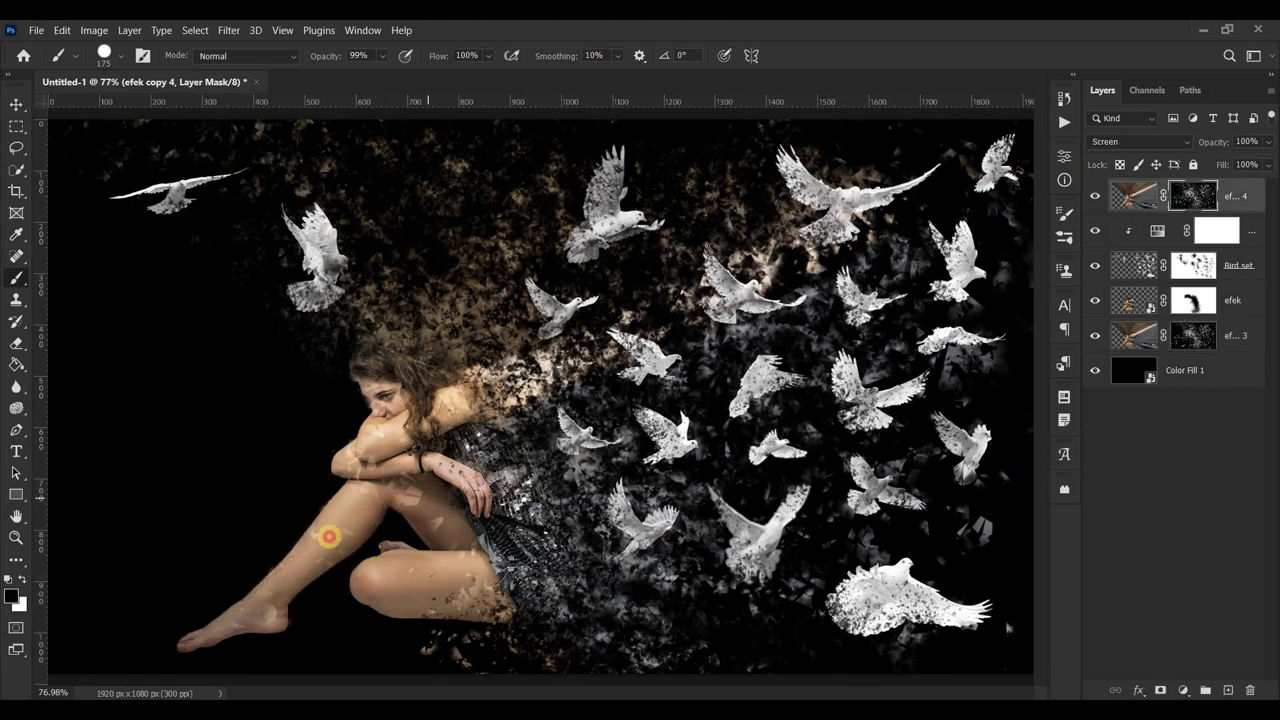
# - Paint black on the efek copy 4 mask over the knee, face edge, upper arm and arms
pyautogui.moveTo(368, 490); pyautogui.dragTo(361, 481)
pyautogui.scroll(6, 354, 477)
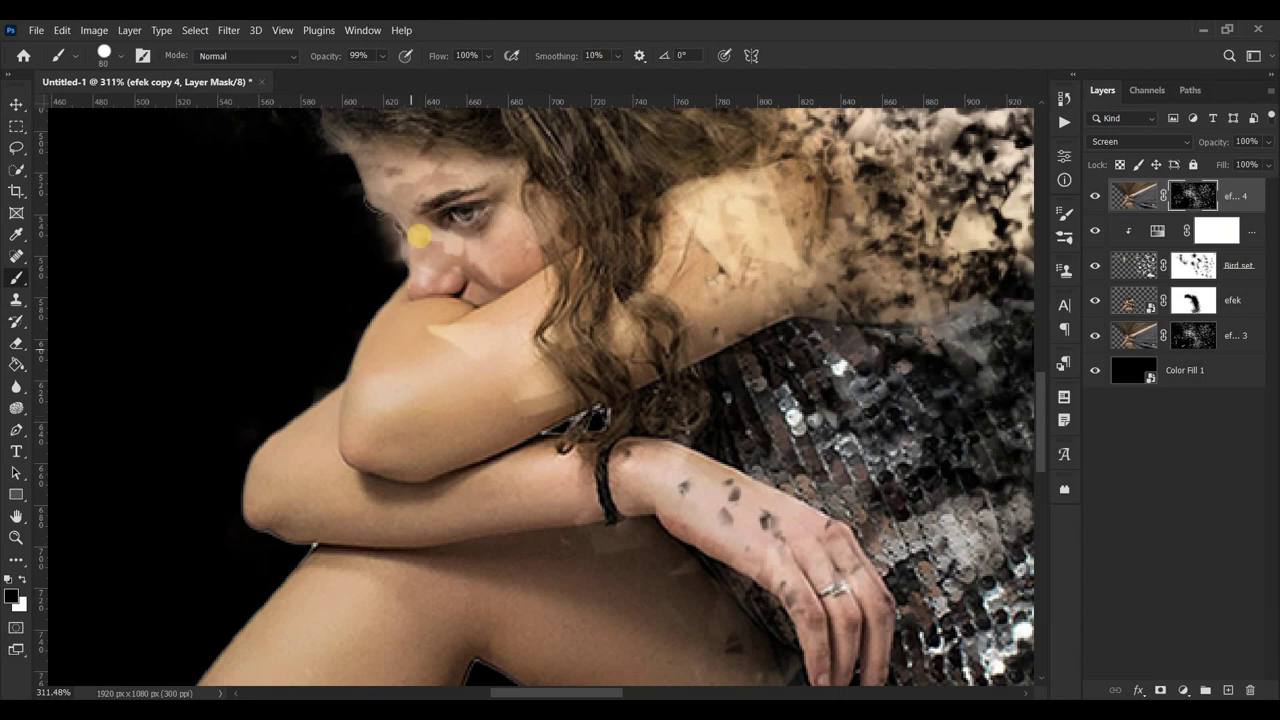
pyautogui.moveTo(419, 236)
pyautogui.mouseDown()
pyautogui.moveTo(362, 201)
pyautogui.moveTo(464, 256)
pyautogui.moveTo(449, 323)
pyautogui.moveTo(483, 309)
pyautogui.mouseUp()
pyautogui.moveTo(525, 391); pyautogui.dragTo(497, 339)
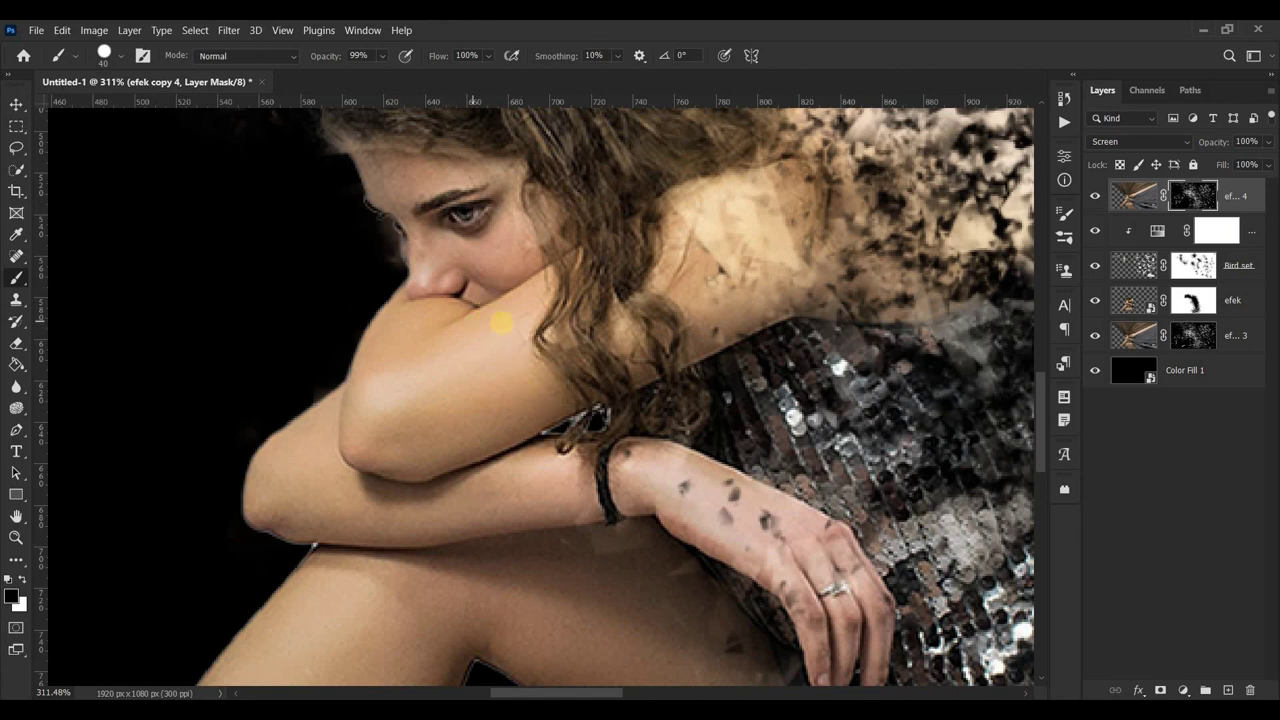
pyautogui.scroll(1, 478, 323)
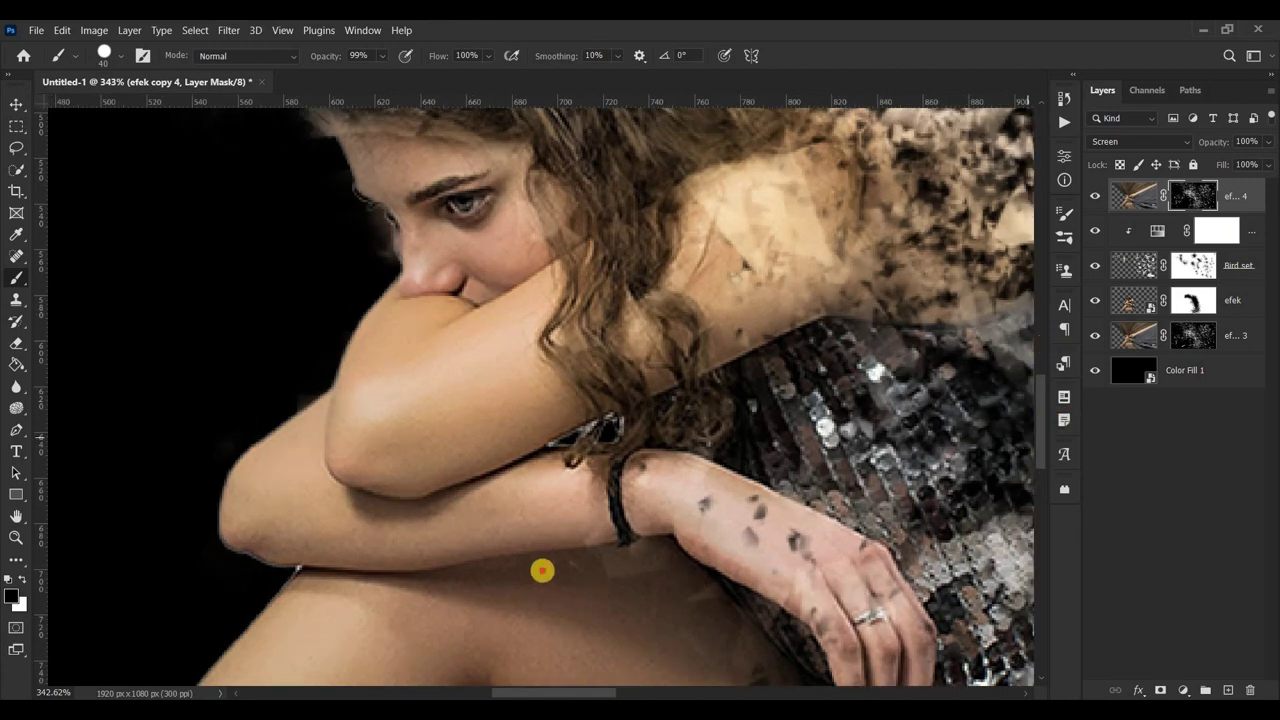
pyautogui.moveTo(640, 583); pyautogui.dragTo(720, 658)
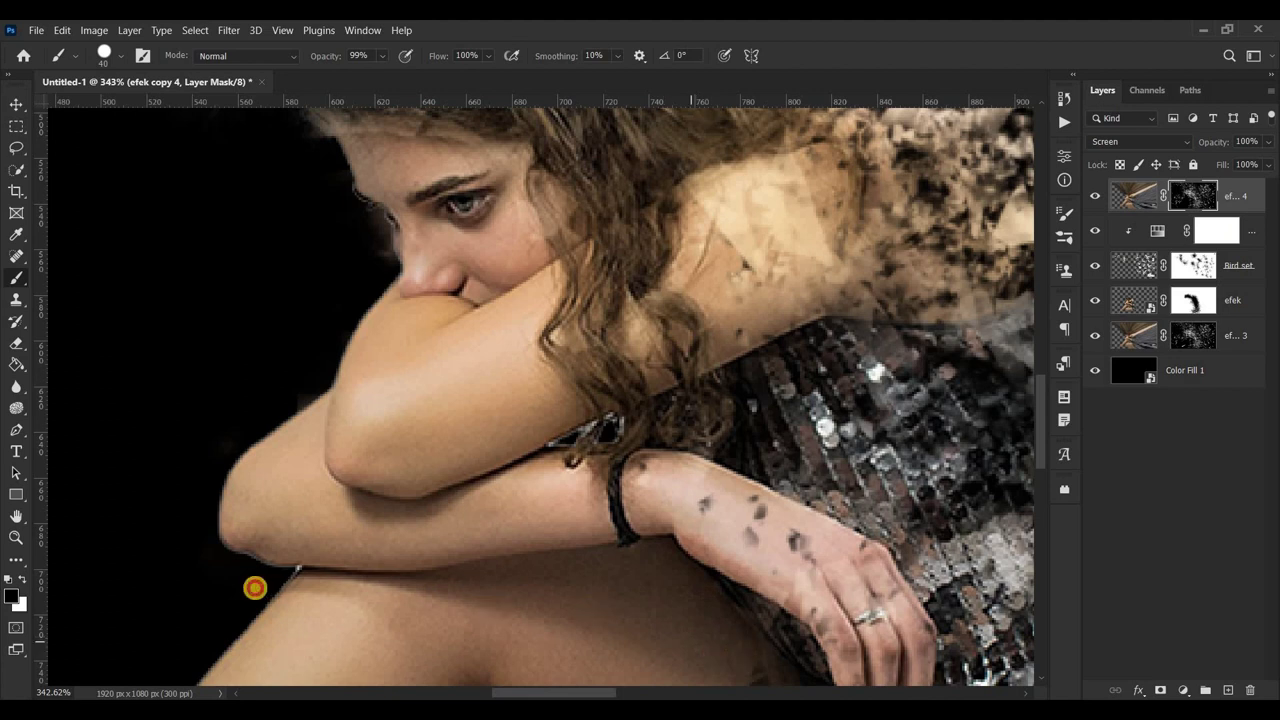
pyautogui.scroll(3, 386, 426)
pyautogui.scroll(4, 421, 399)
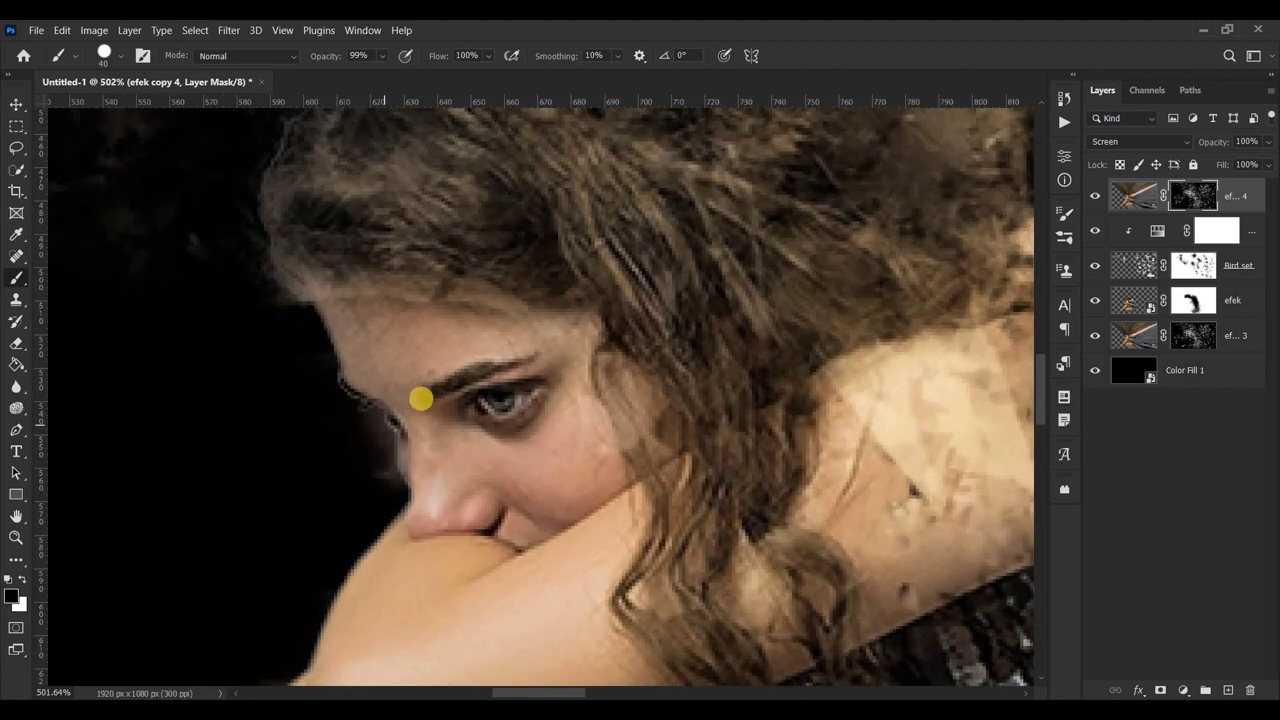
# - Mask the bright copy along the hairline and hair strands, undoing a shoulder stroke
pyautogui.moveTo(477, 322)
pyautogui.mouseDown()
pyautogui.moveTo(397, 481)
pyautogui.moveTo(395, 452)
pyautogui.mouseUp()
pyautogui.moveTo(581, 418); pyautogui.dragTo(771, 597)
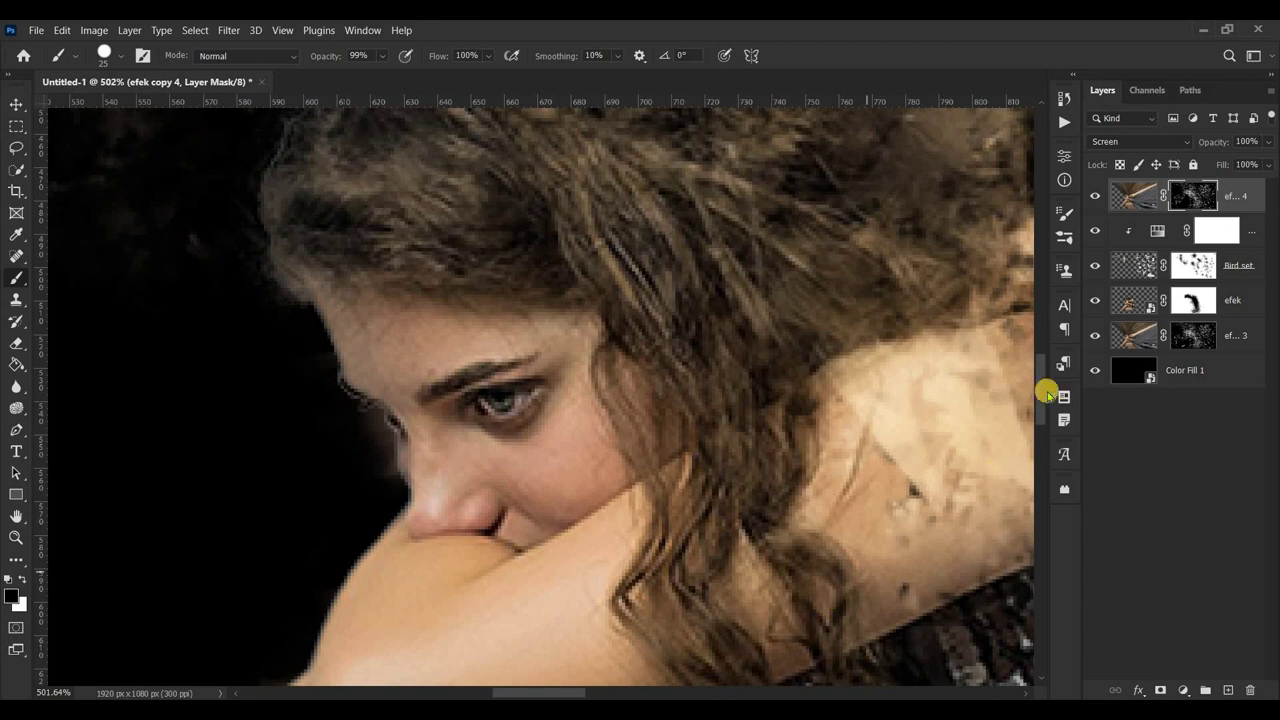
pyautogui.keyDown('alt'); pyautogui.scroll(-2, 931, 449); pyautogui.keyUp('alt')
pyautogui.scroll(-3, 846, 369)
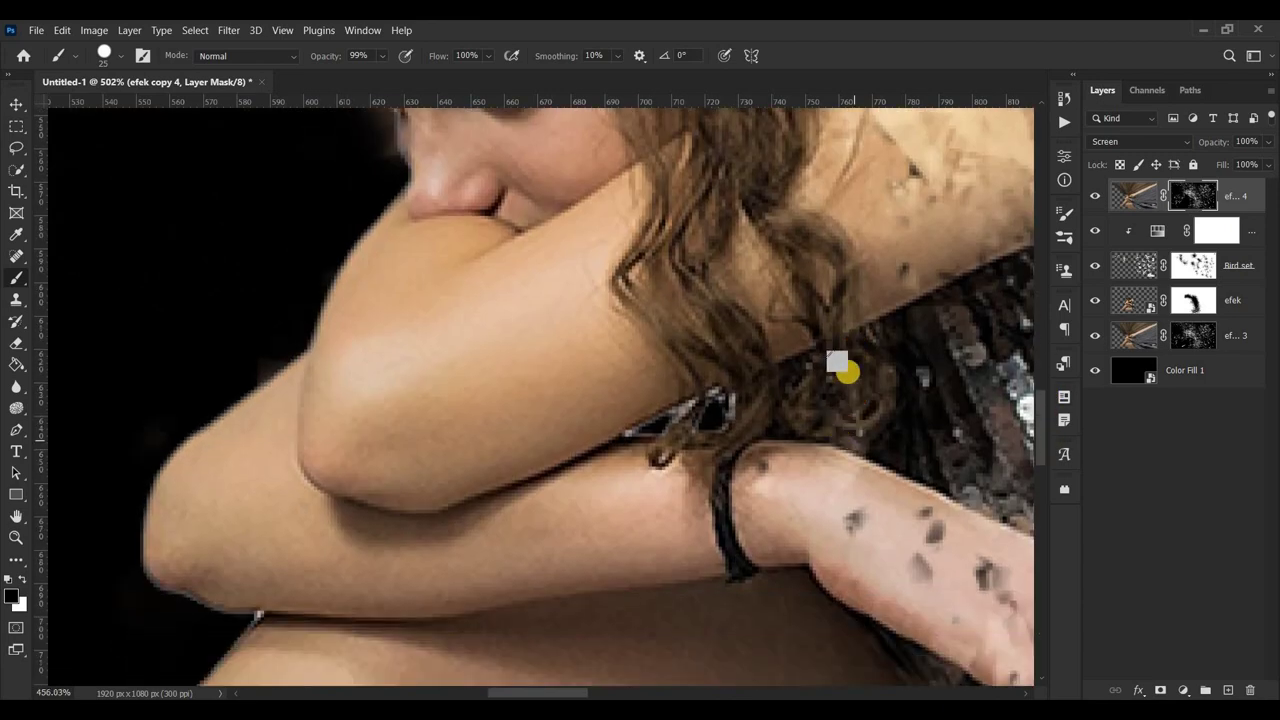
pyautogui.keyDown('alt'); pyautogui.scroll(-2, 846, 369); pyautogui.keyUp('alt')
pyautogui.hscroll(5, 560, 285)
pyautogui.scroll(1, 545, 275)
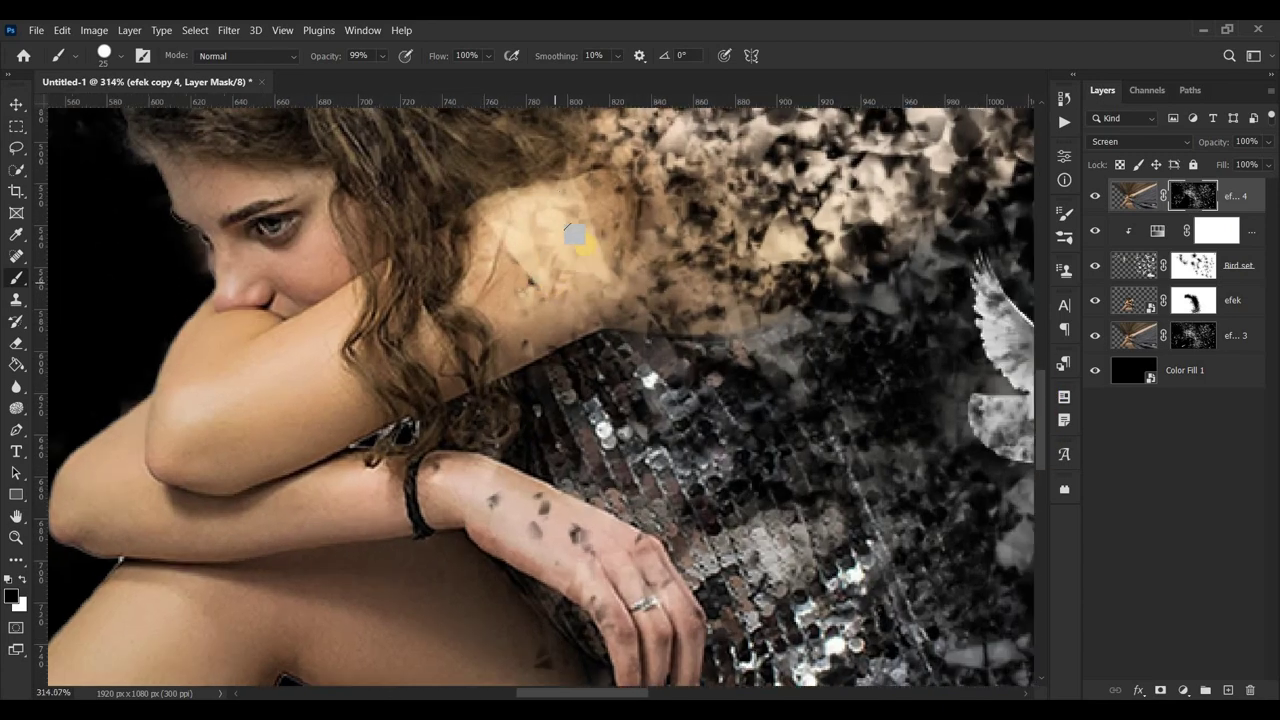
pyautogui.moveTo(480, 186)
pyautogui.mouseDown()
pyautogui.moveTo(591, 171)
pyautogui.moveTo(514, 251)
pyautogui.moveTo(571, 243)
pyautogui.moveTo(574, 228)
pyautogui.mouseUp()
pyautogui.hotkey('ctrl', 'z')
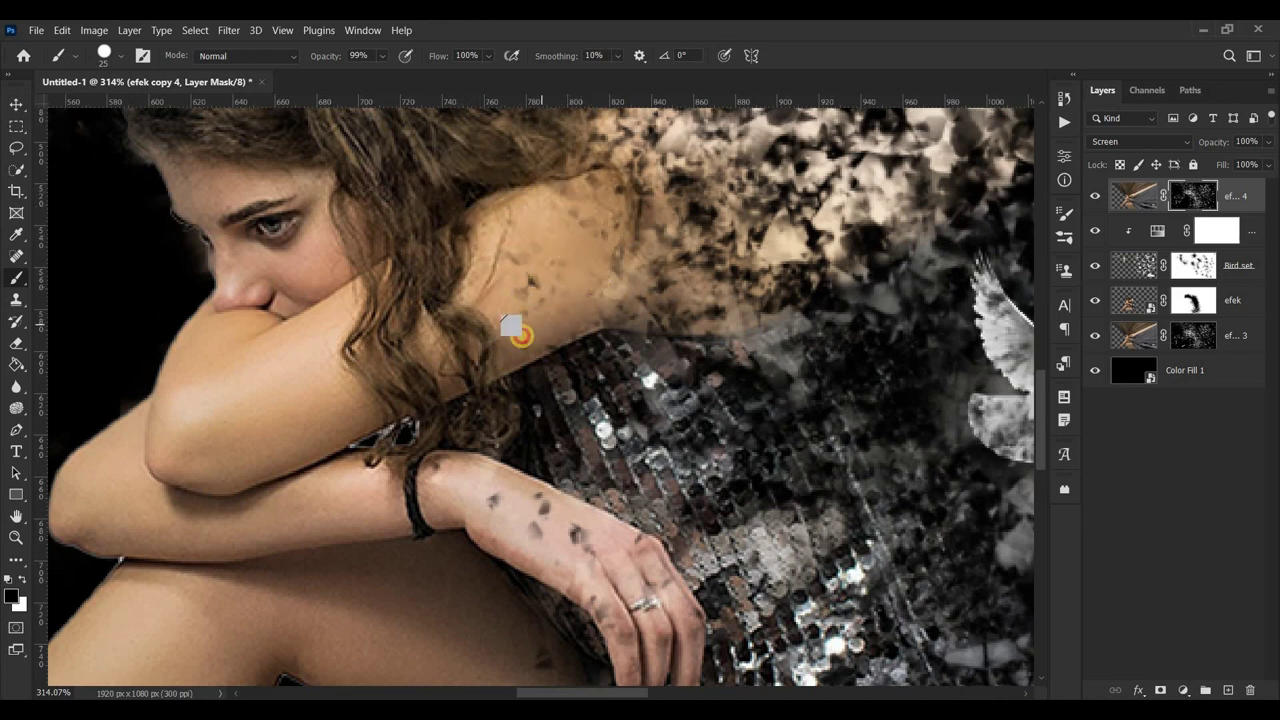
pyautogui.scroll(5, 1035, 375)
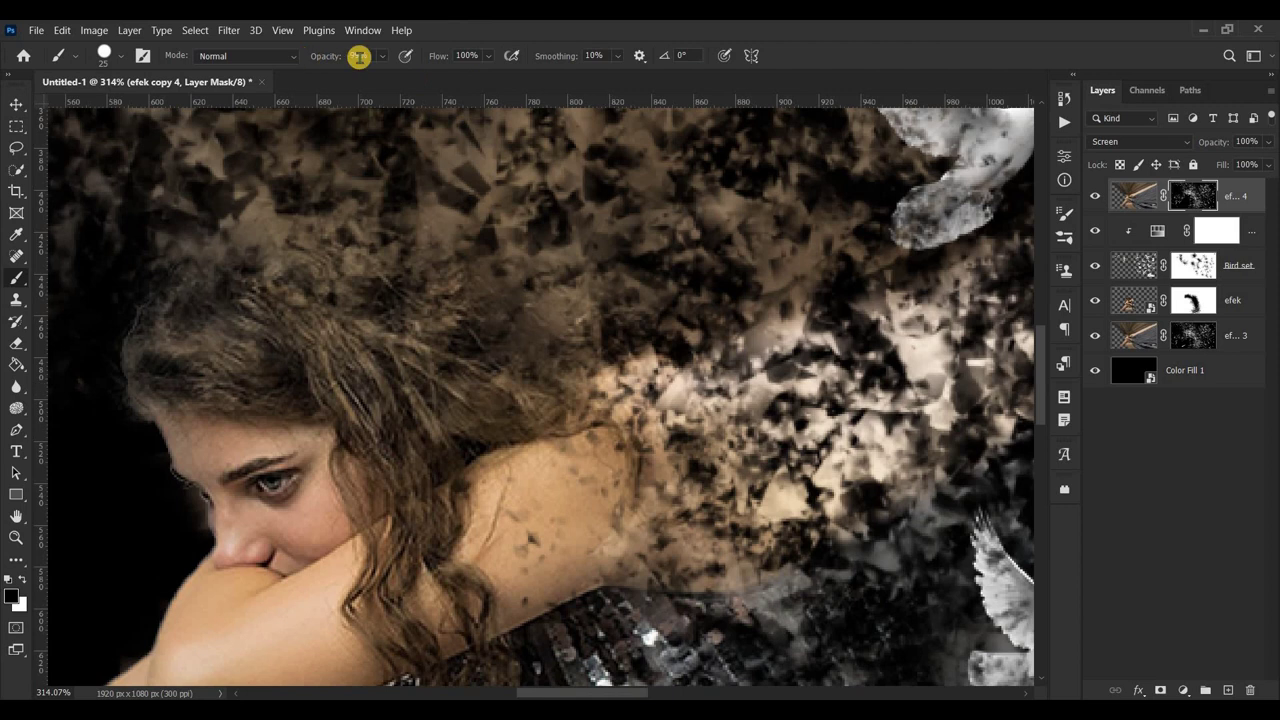
# - Set brush opacity to 23% and size to 40 px, then softly mask the hair and hand
pyautogui.moveTo(384, 57); pyautogui.dragTo(346, 71)
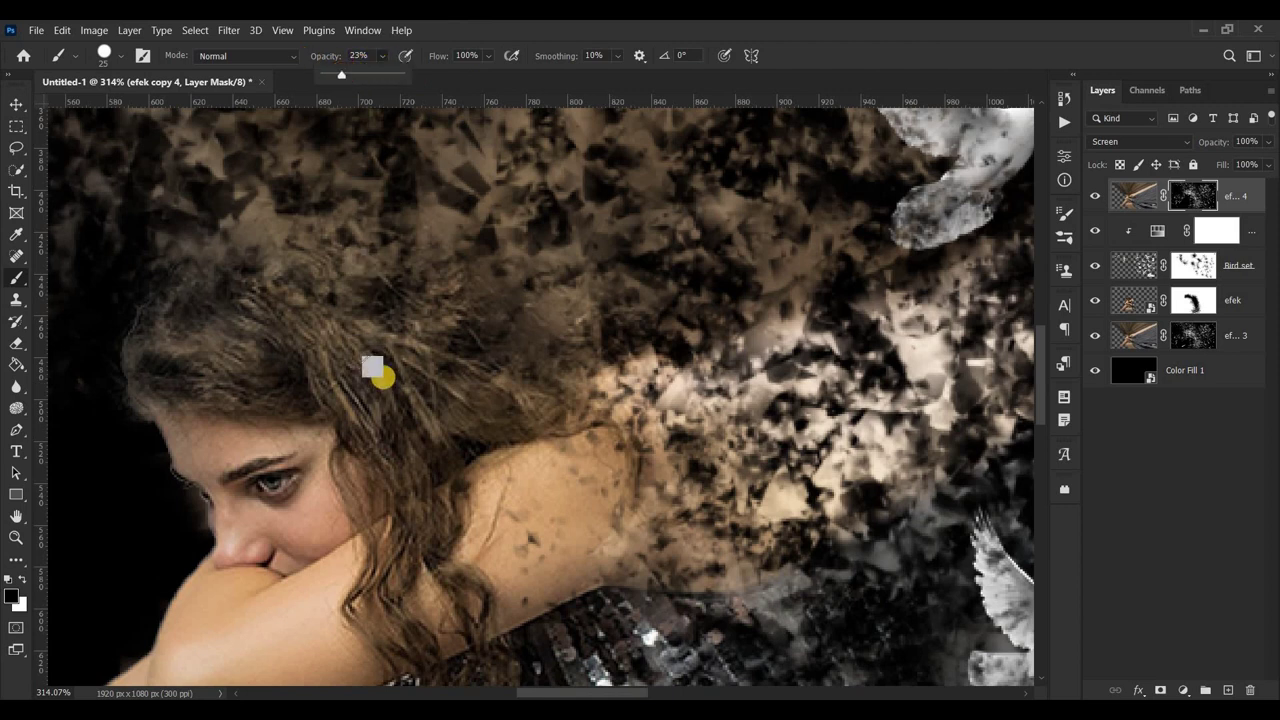
pyautogui.press(']')
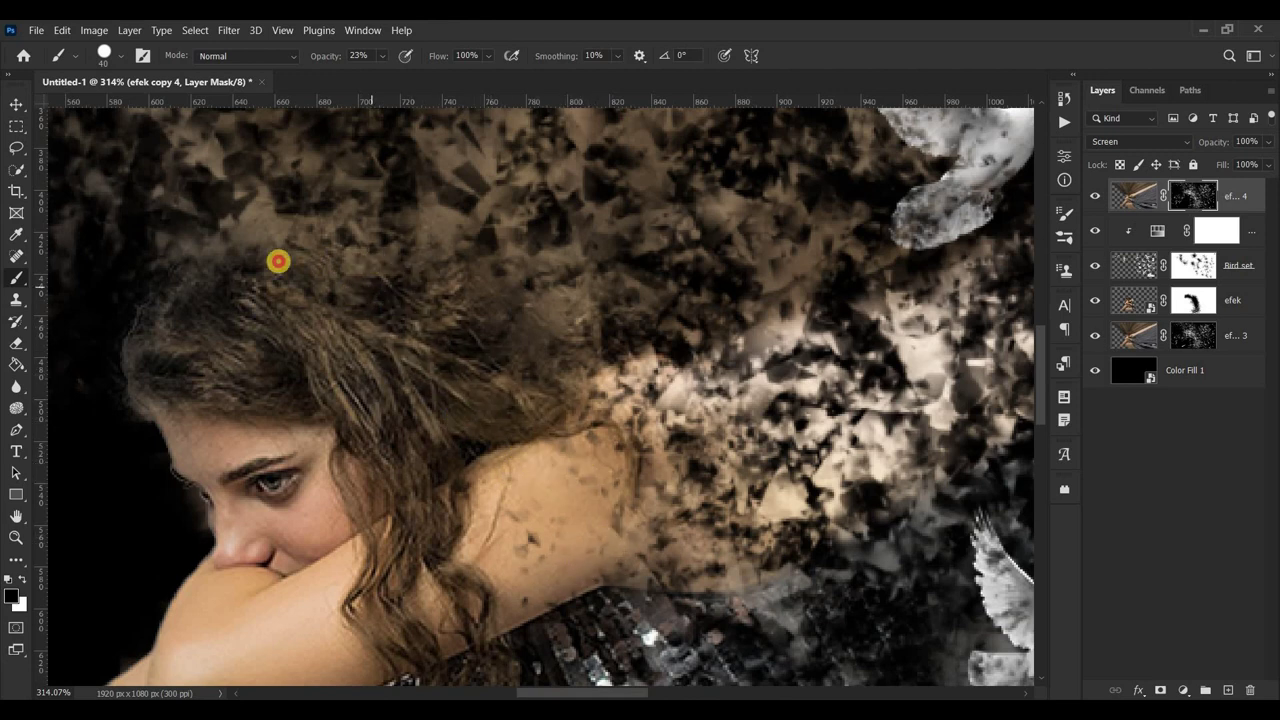
pyautogui.moveTo(283, 230)
pyautogui.mouseDown()
pyautogui.moveTo(171, 260)
pyautogui.moveTo(377, 257)
pyautogui.moveTo(497, 357)
pyautogui.moveTo(562, 541)
pyautogui.mouseUp()
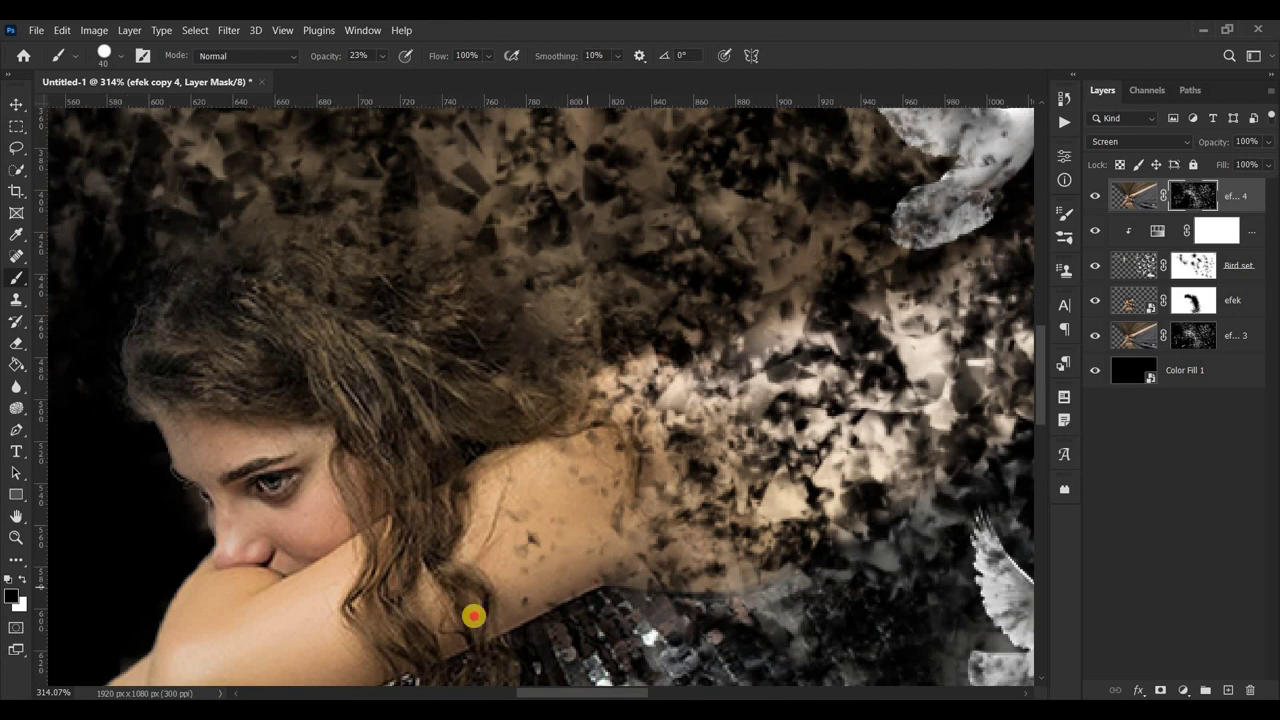
pyautogui.moveTo(1045, 437); pyautogui.dragTo(1047, 505)
pyautogui.scroll(-1, 665, 437)
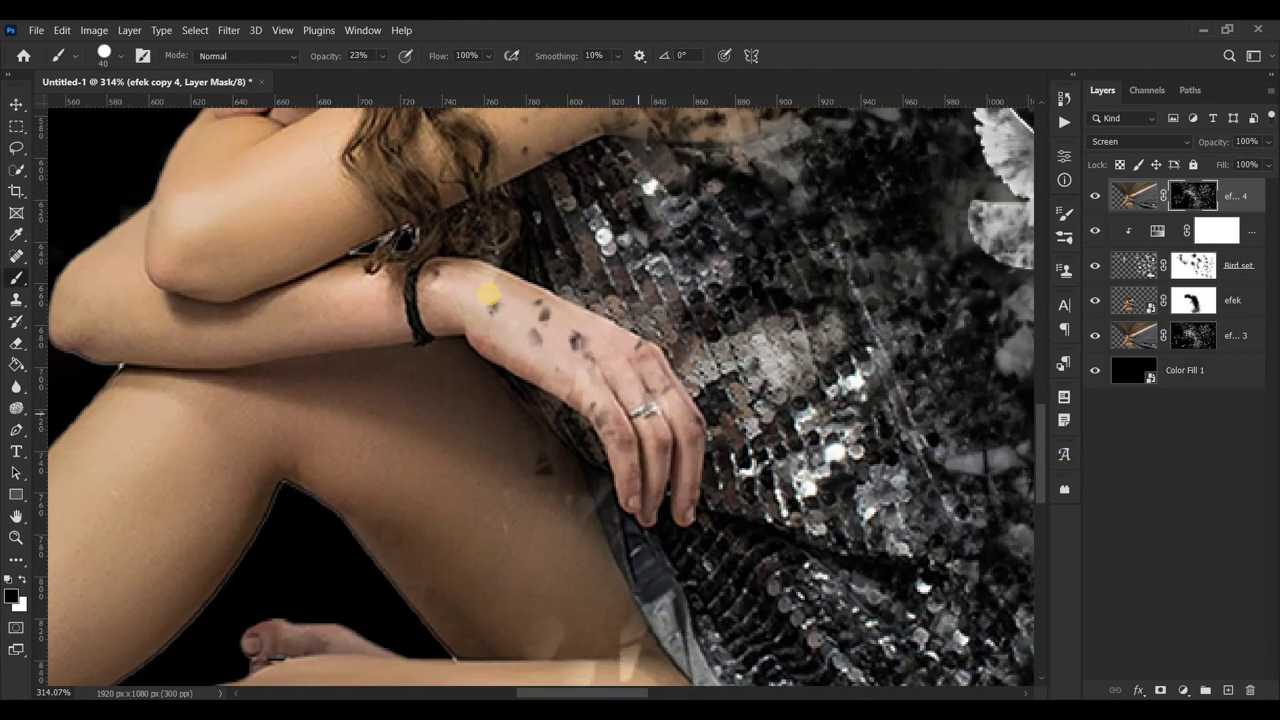
pyautogui.moveTo(633, 409); pyautogui.dragTo(677, 409)
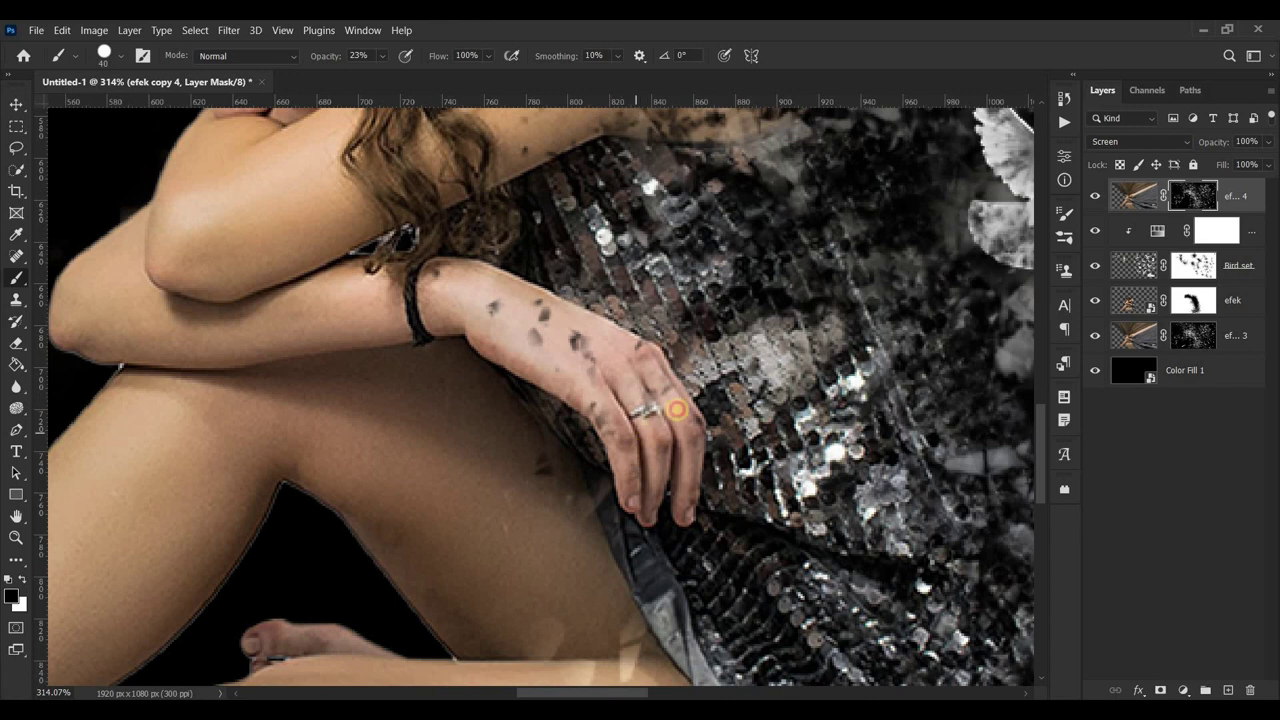
# - Clean spots on the hand and thigh on the efek copy 3 mask, then raise brush opacity to 100%
pyautogui.click(1203, 336)
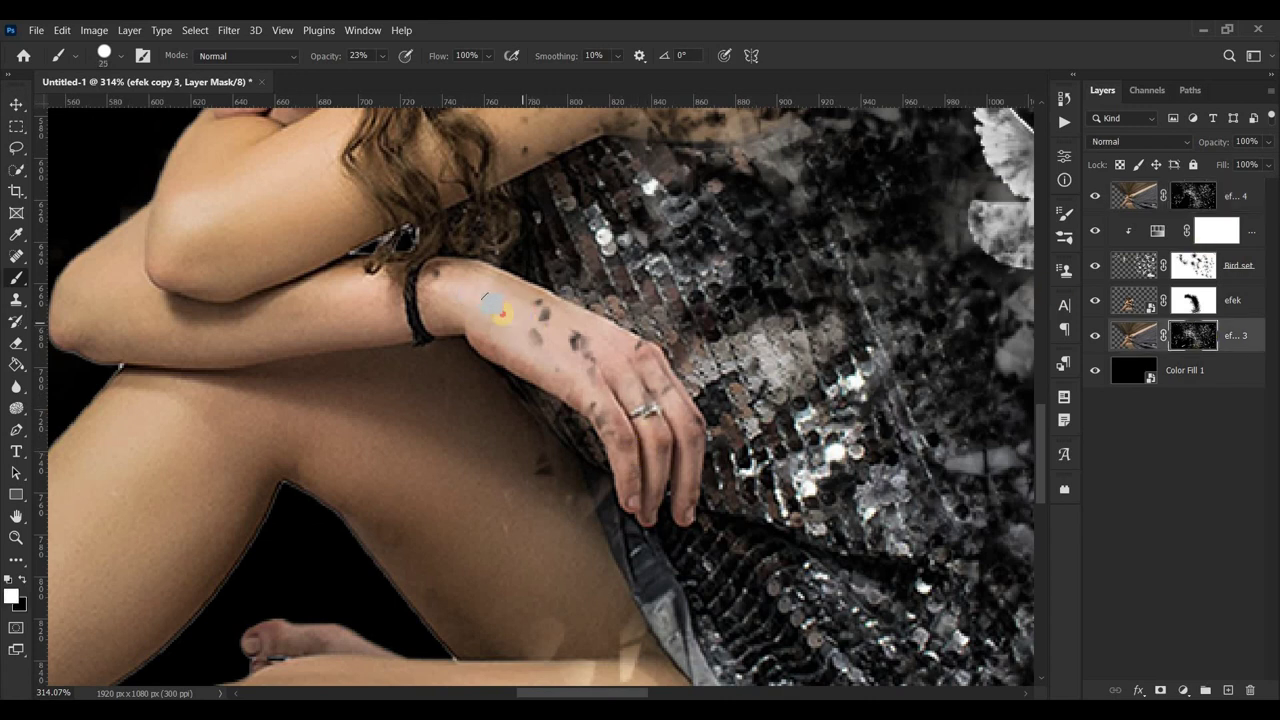
pyautogui.moveTo(507, 305)
pyautogui.mouseDown()
pyautogui.moveTo(571, 348)
pyautogui.moveTo(463, 302)
pyautogui.moveTo(495, 354)
pyautogui.mouseUp()
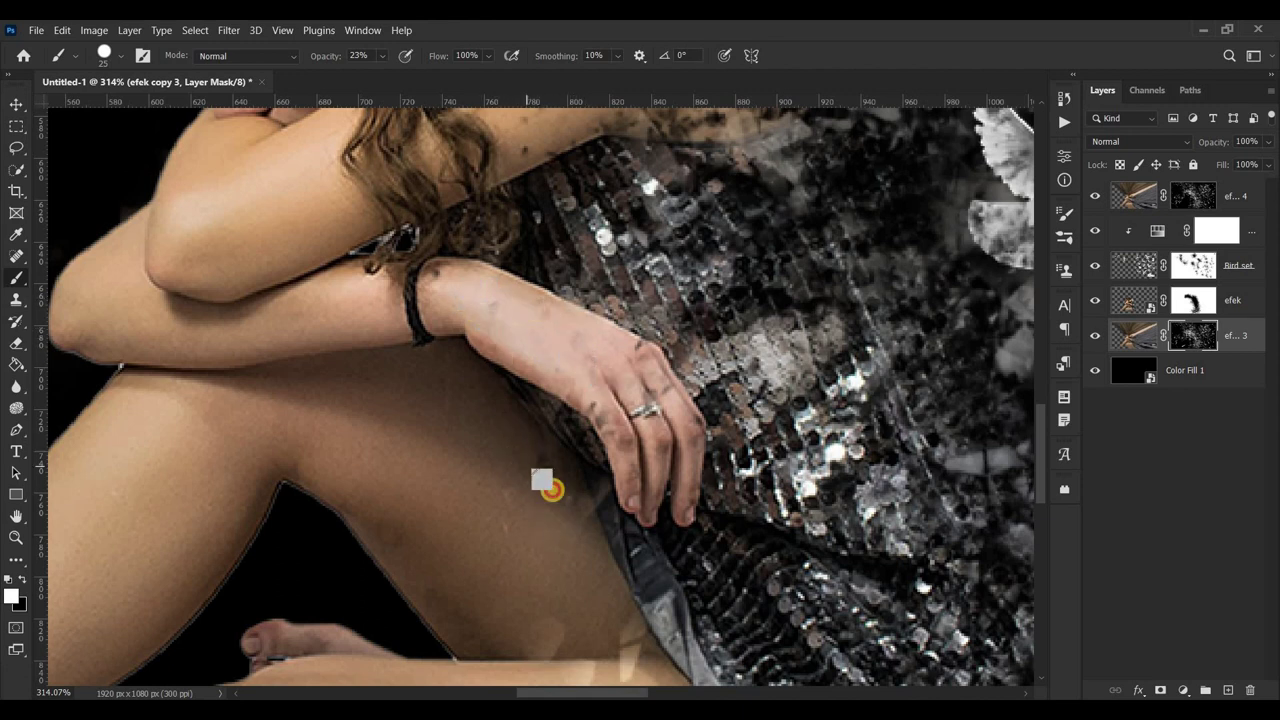
pyautogui.moveTo(516, 445); pyautogui.dragTo(506, 537)
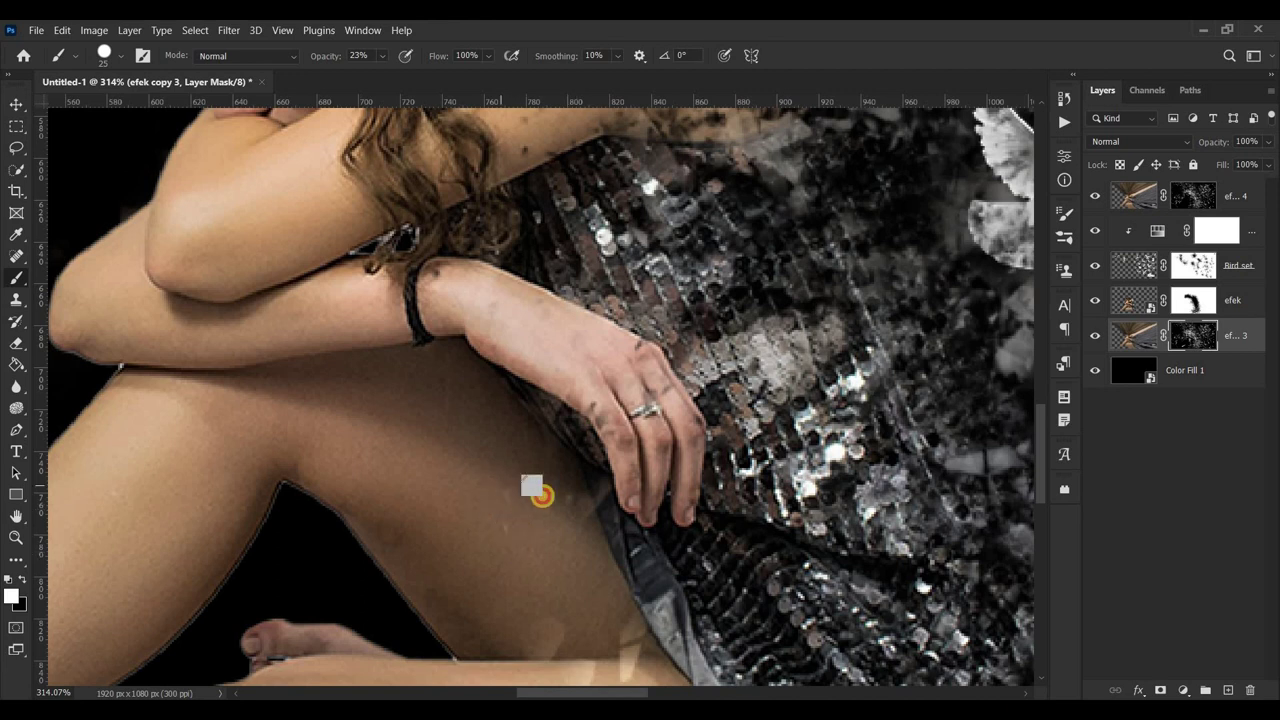
pyautogui.click(355, 51)
pyautogui.moveTo(387, 72); pyautogui.dragTo(477, 77)
# - On the efek copy 4 mask, paint black over the light patch on the thigh and review
pyautogui.click(1198, 196)
pyautogui.moveTo(500, 537); pyautogui.dragTo(503, 470)
pyautogui.press('x')
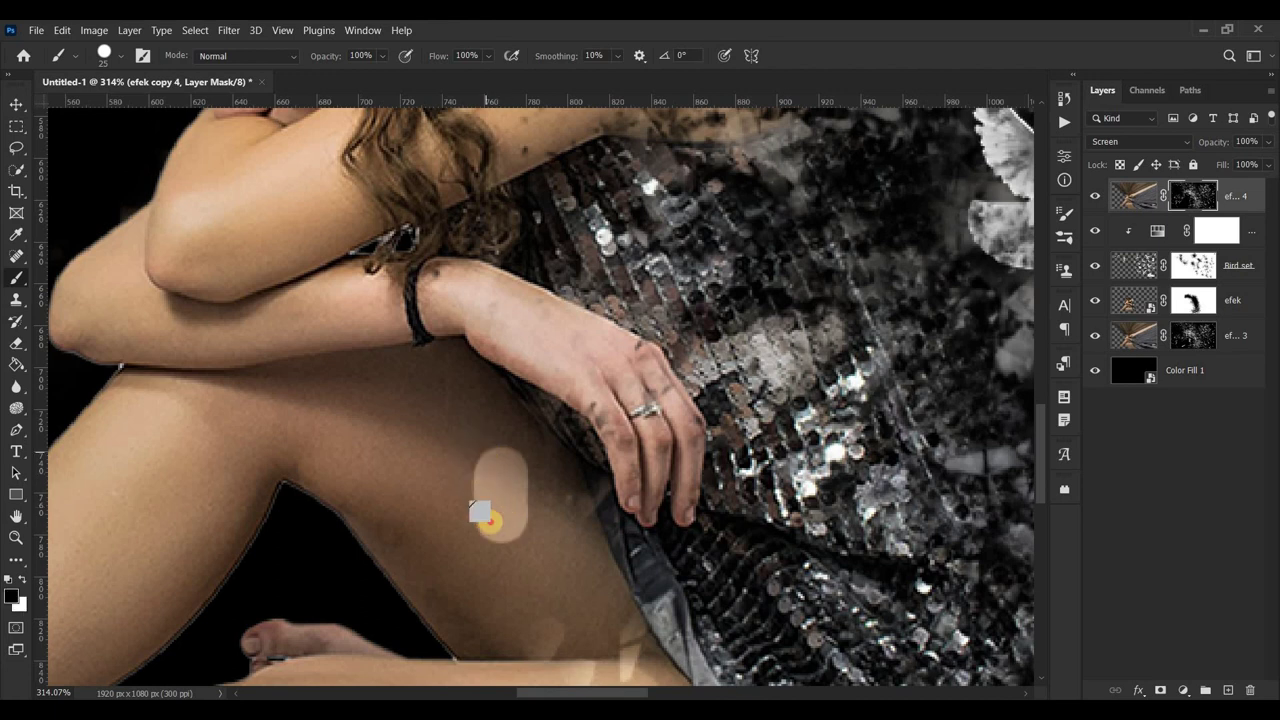
pyautogui.moveTo(480, 515); pyautogui.dragTo(503, 446)
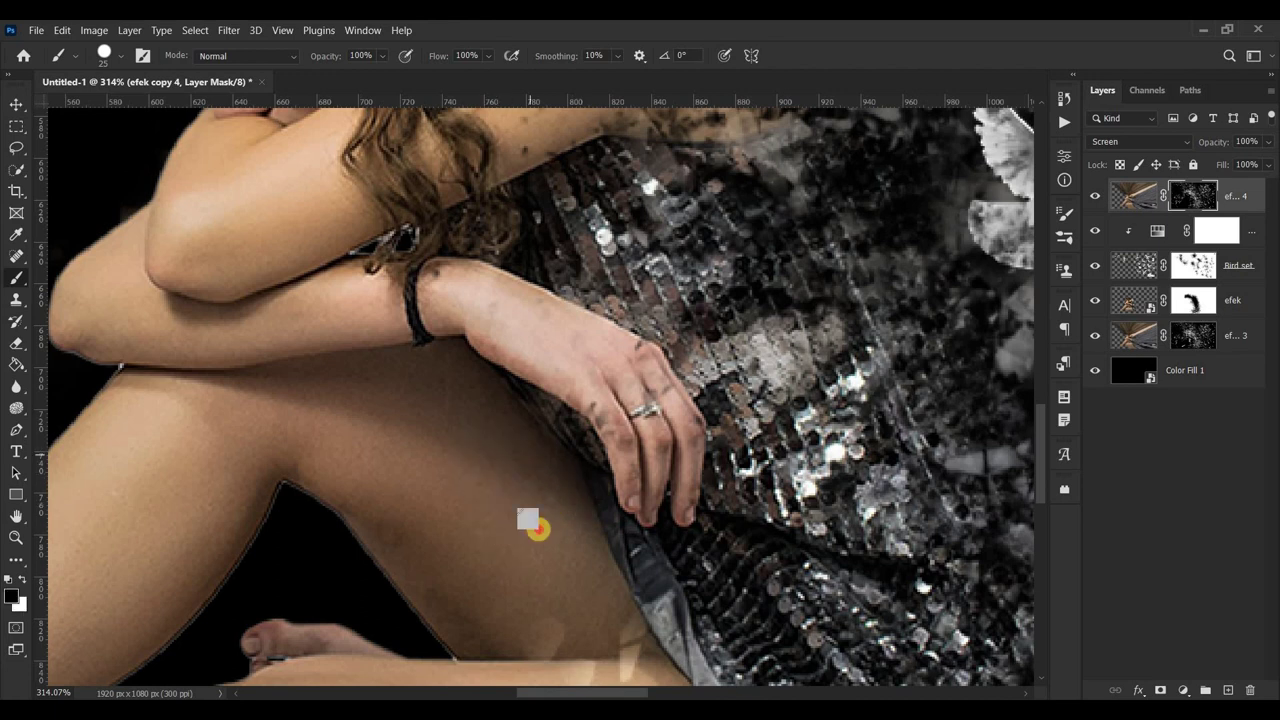
pyautogui.moveTo(1041, 463); pyautogui.dragTo(1043, 503)
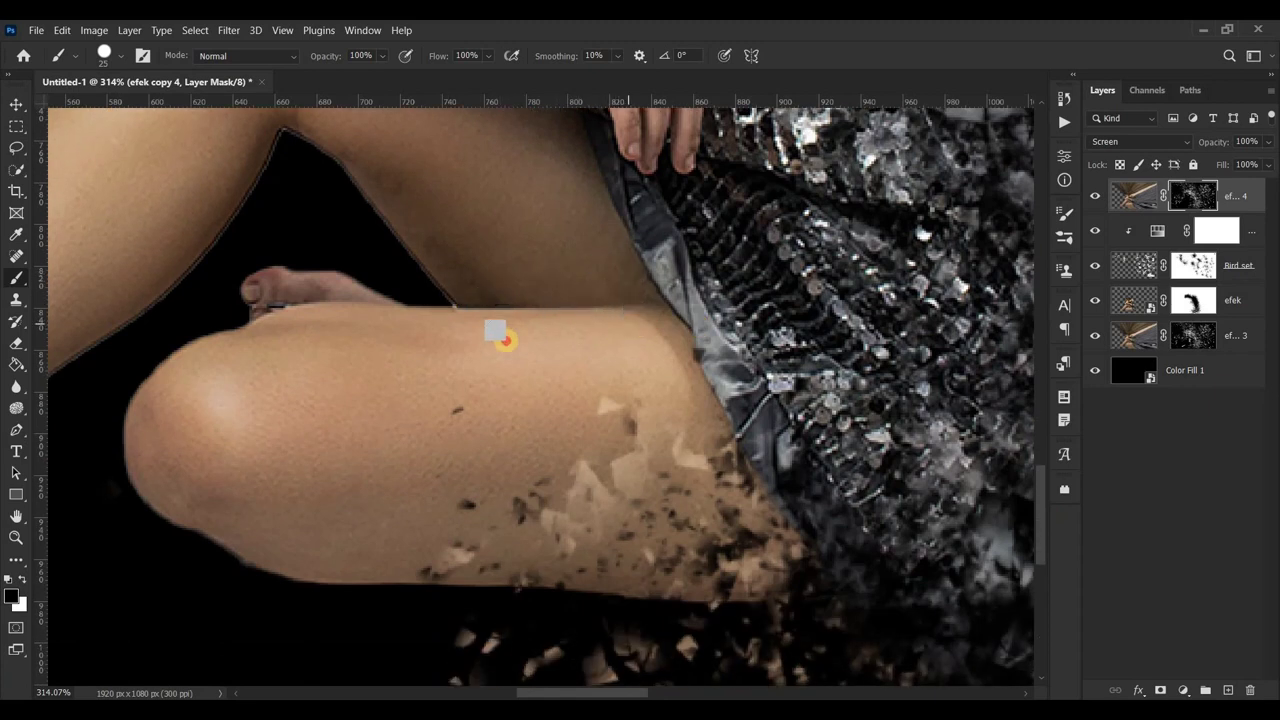
pyautogui.scroll(-3, 511, 447)
pyautogui.scroll(-2, 523, 451)
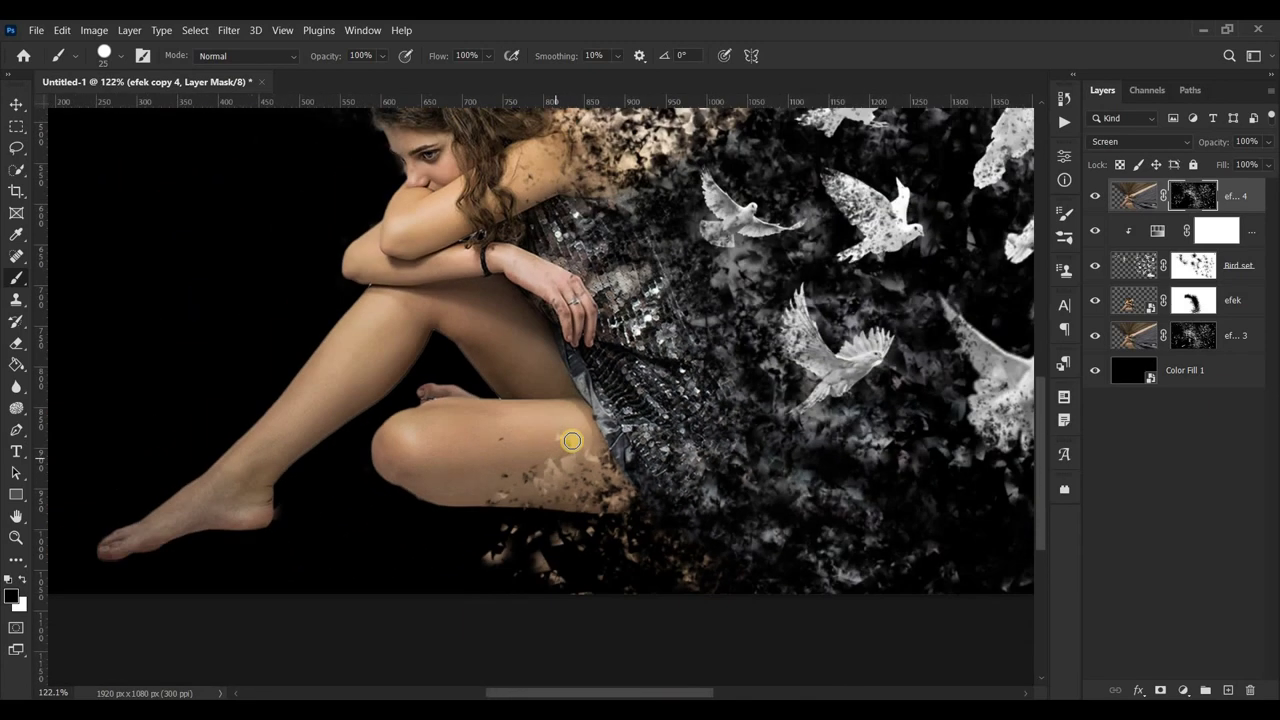
pyautogui.scroll(-1, 537, 414)
pyautogui.scroll(2, 543, 411)
pyautogui.scroll(-1, 543, 411)
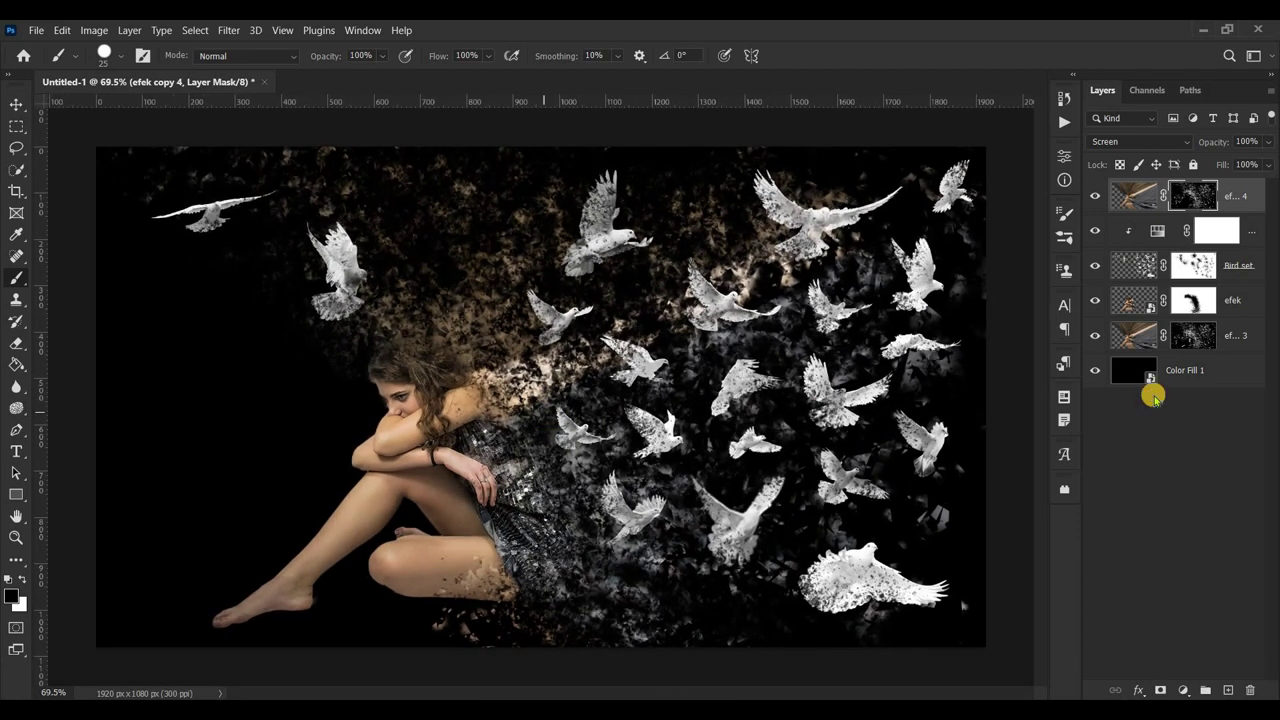
pyautogui.scroll(1, 747, 417)
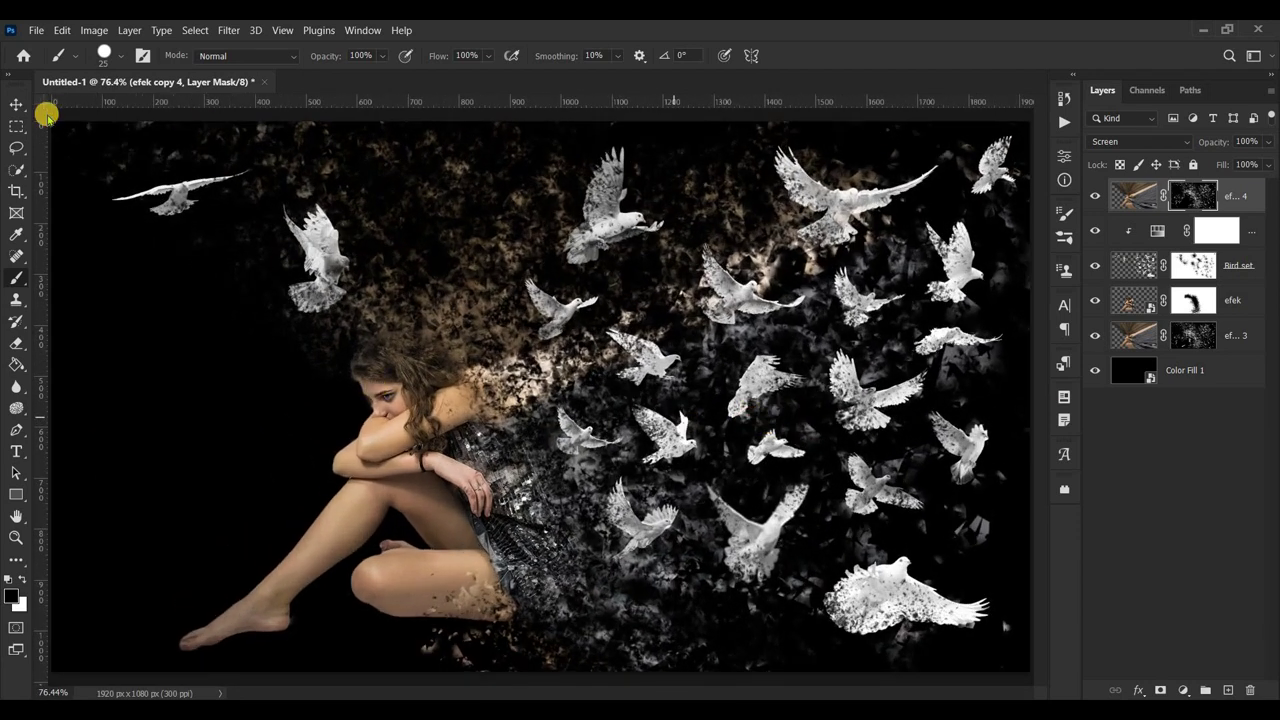
# - Add a Curves adjustment above the Hue/Saturation layer with white output lowered to 146
pyautogui.click(15, 104)
pyautogui.click(1140, 194)
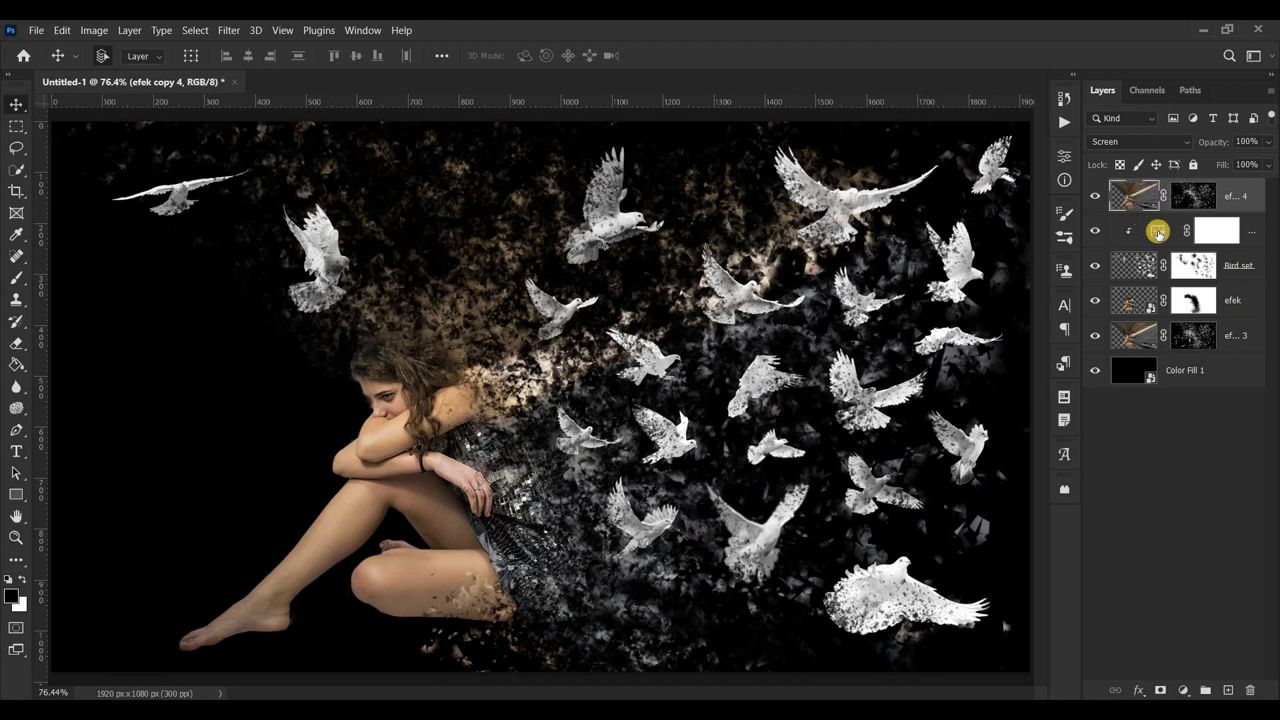
pyautogui.doubleClick(1157, 232)
pyautogui.click(1157, 230)
pyautogui.click(1183, 690)
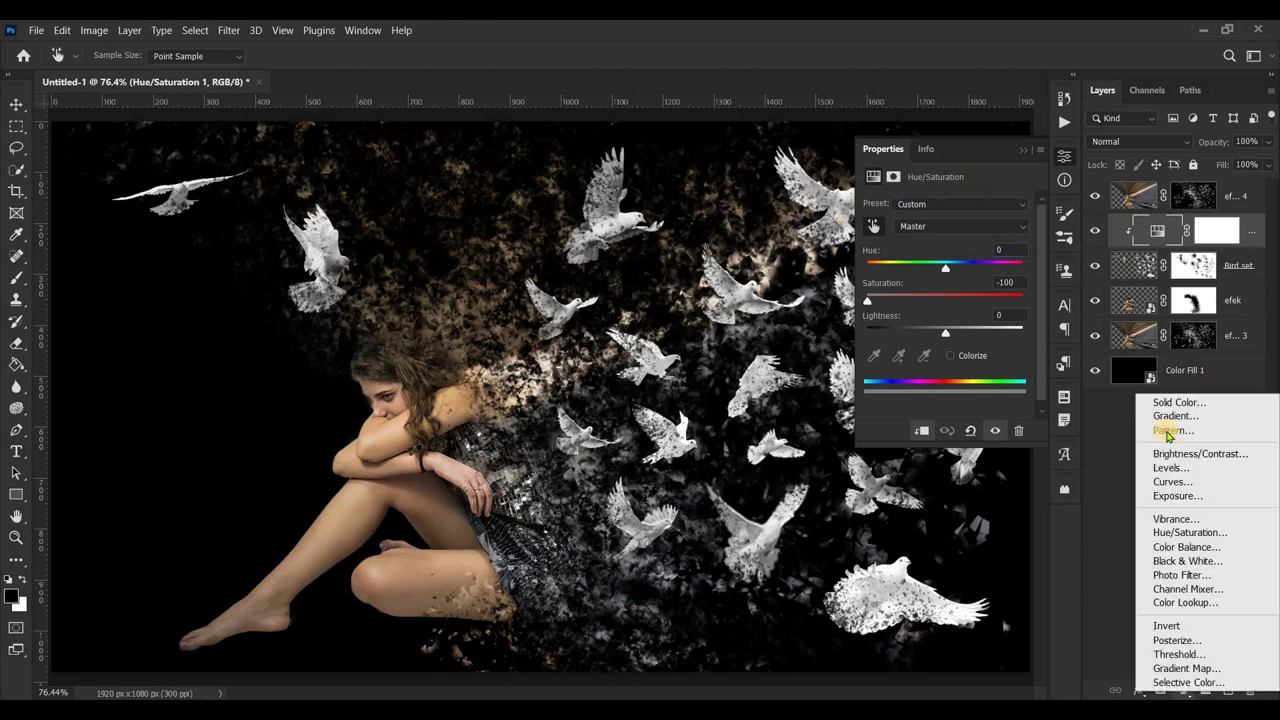
pyautogui.click(1171, 480)
pyautogui.moveTo(1020, 246); pyautogui.dragTo(1025, 287)
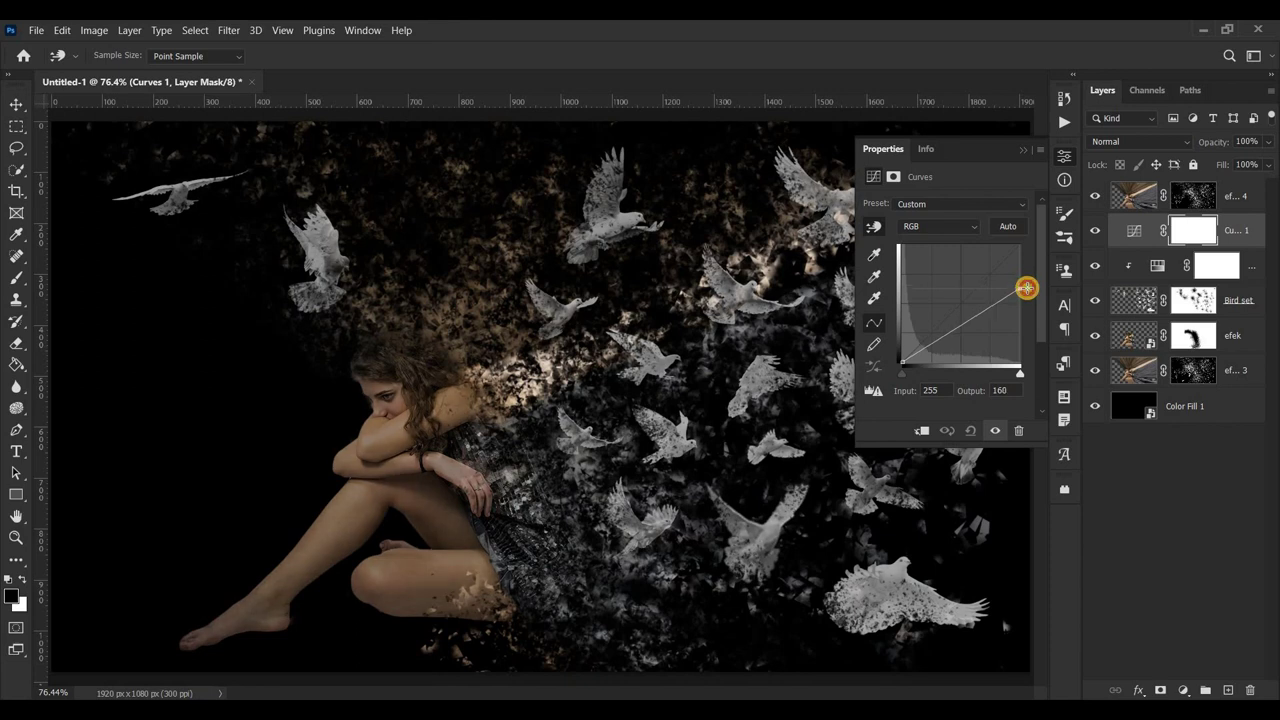
pyautogui.moveTo(1026, 293); pyautogui.dragTo(1026, 296)
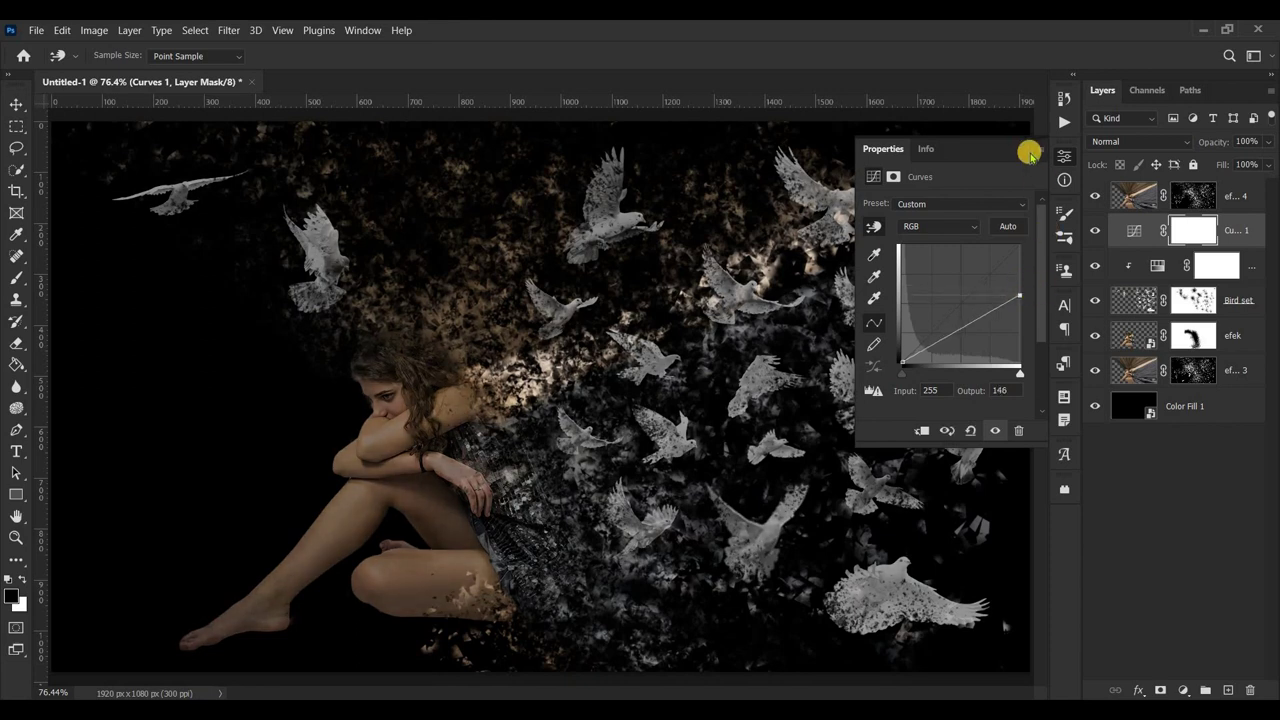
pyautogui.click(1027, 148)
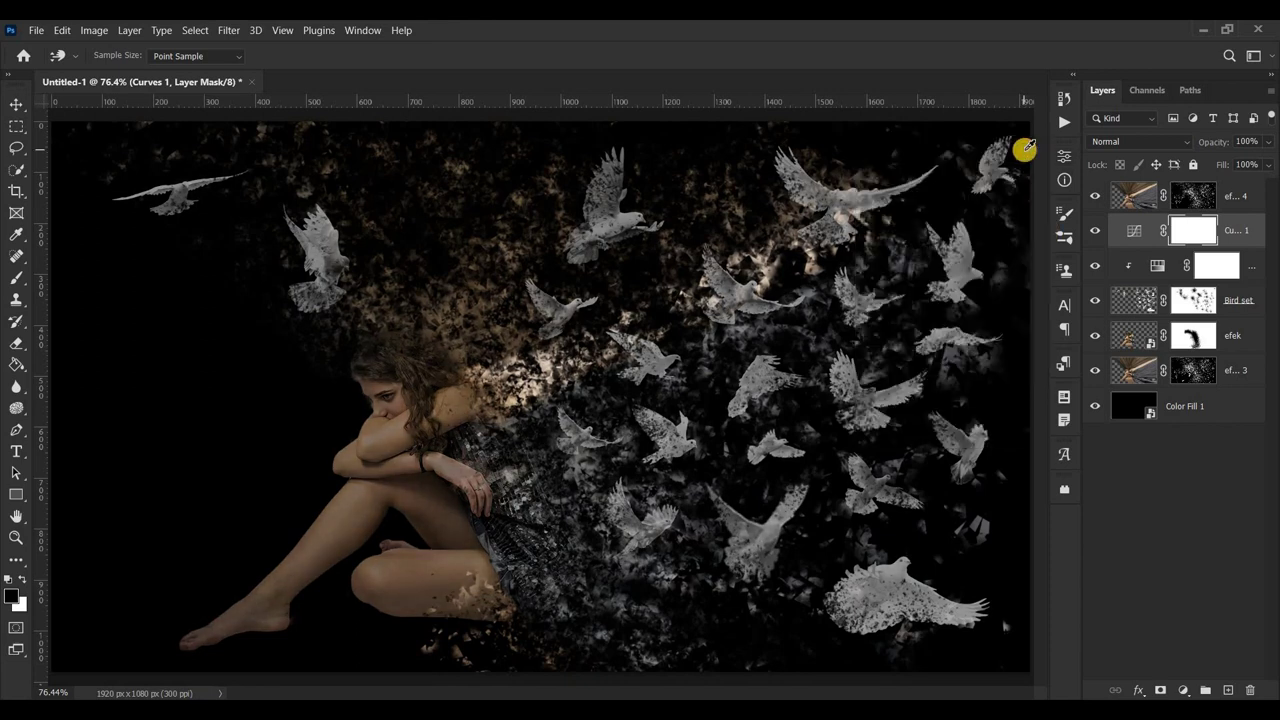
pyautogui.click(1141, 197)
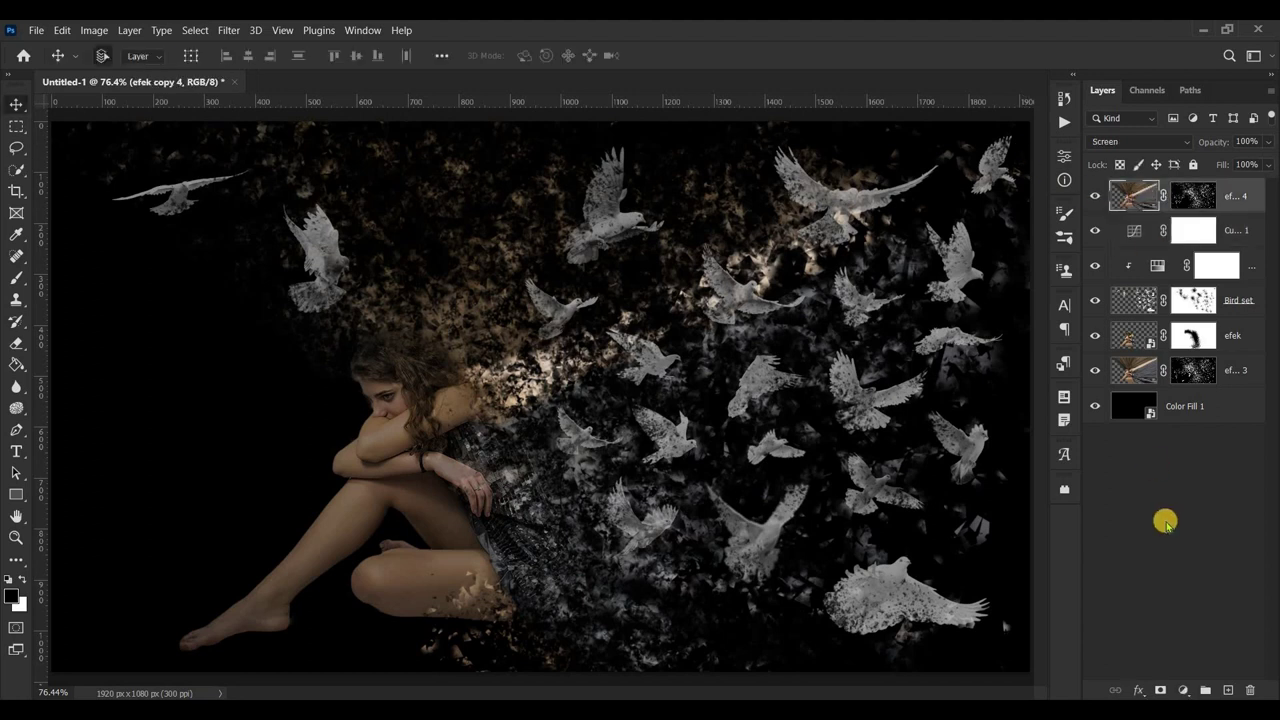
pyautogui.click(1188, 690)
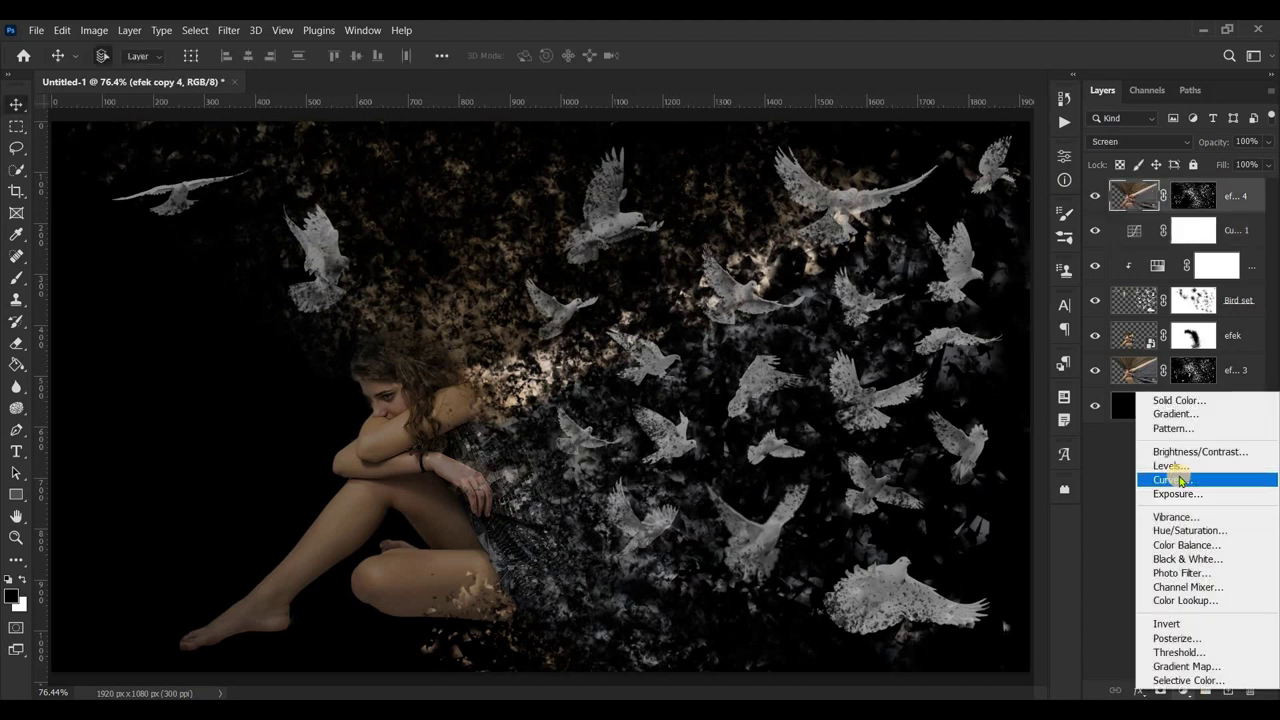
# - Add Curves 2 above efek copy 4, mapping input 209 to output 220
pyautogui.click(1177, 477)
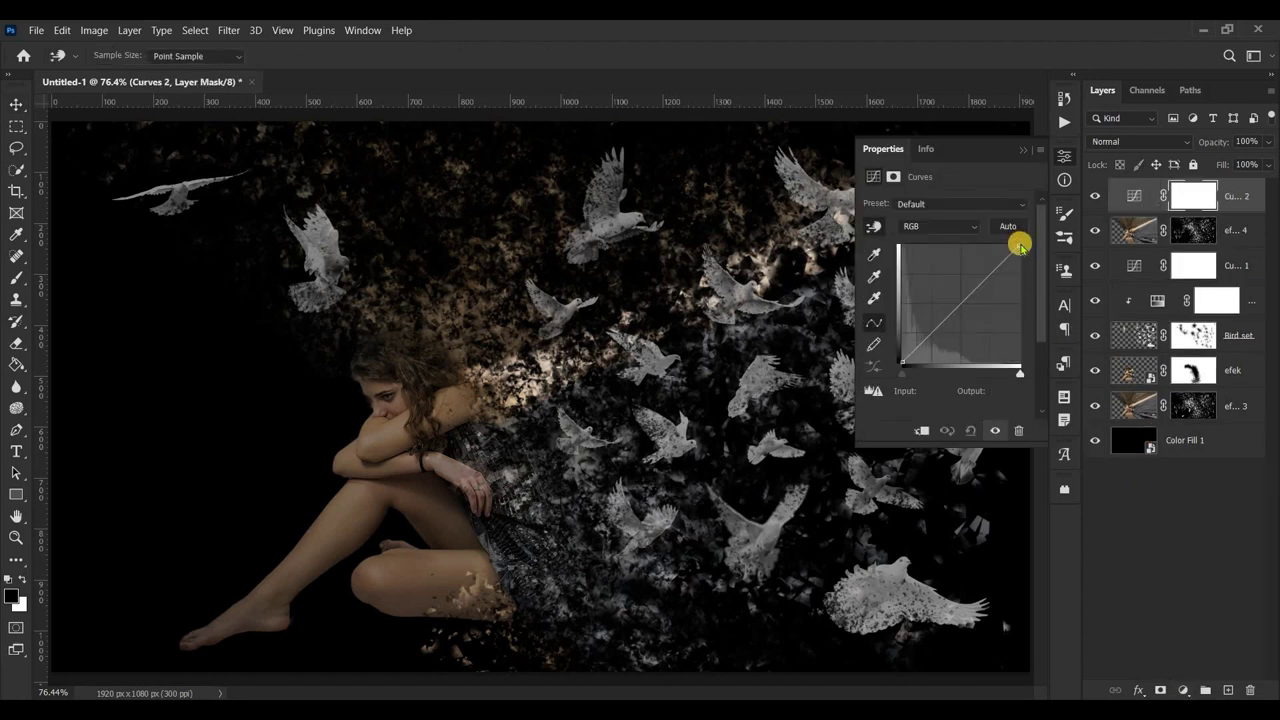
pyautogui.moveTo(1017, 244)
pyautogui.mouseDown()
pyautogui.moveTo(1021, 265)
pyautogui.moveTo(992, 260)
pyautogui.mouseUp()
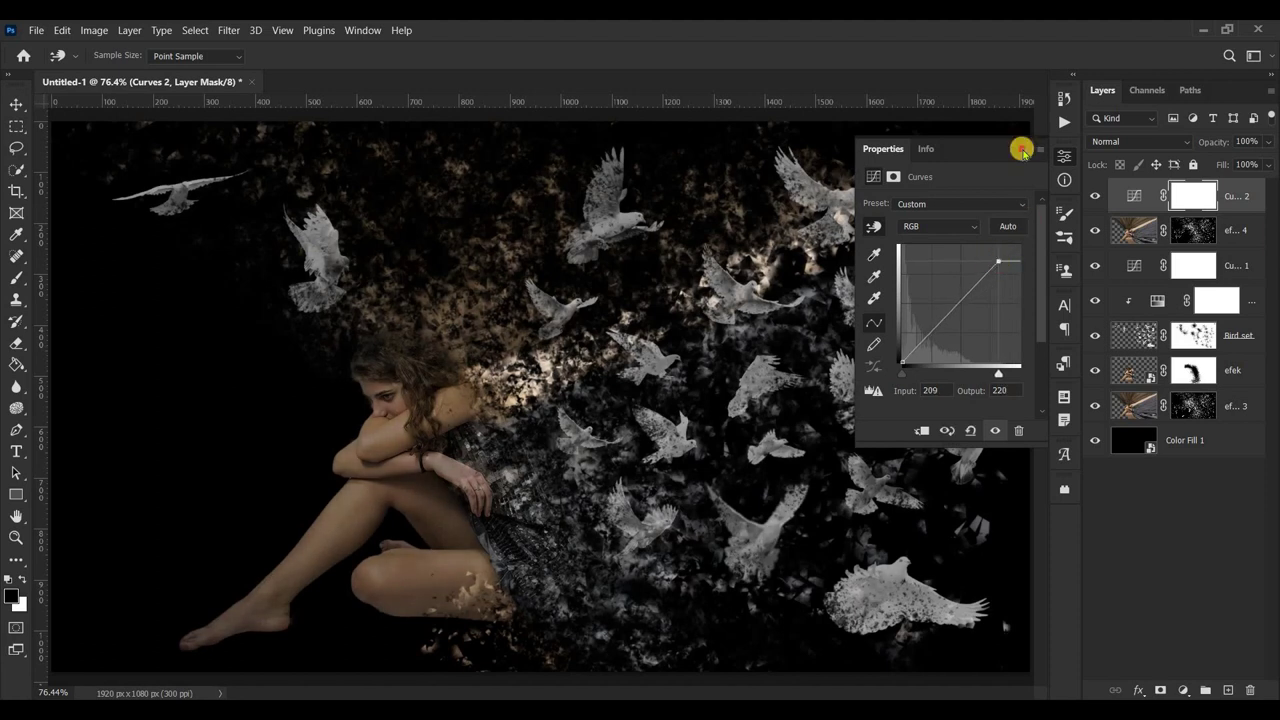
pyautogui.click(1022, 150)
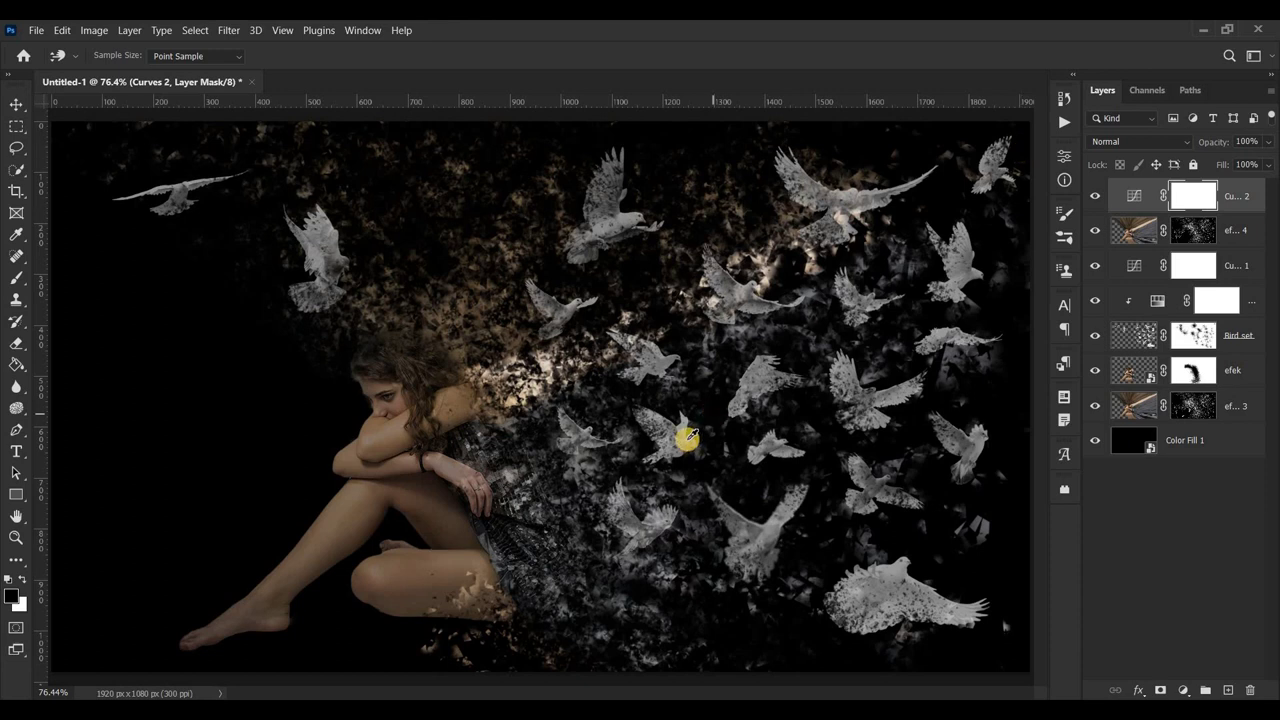
pyautogui.scroll(-1, 690, 436)
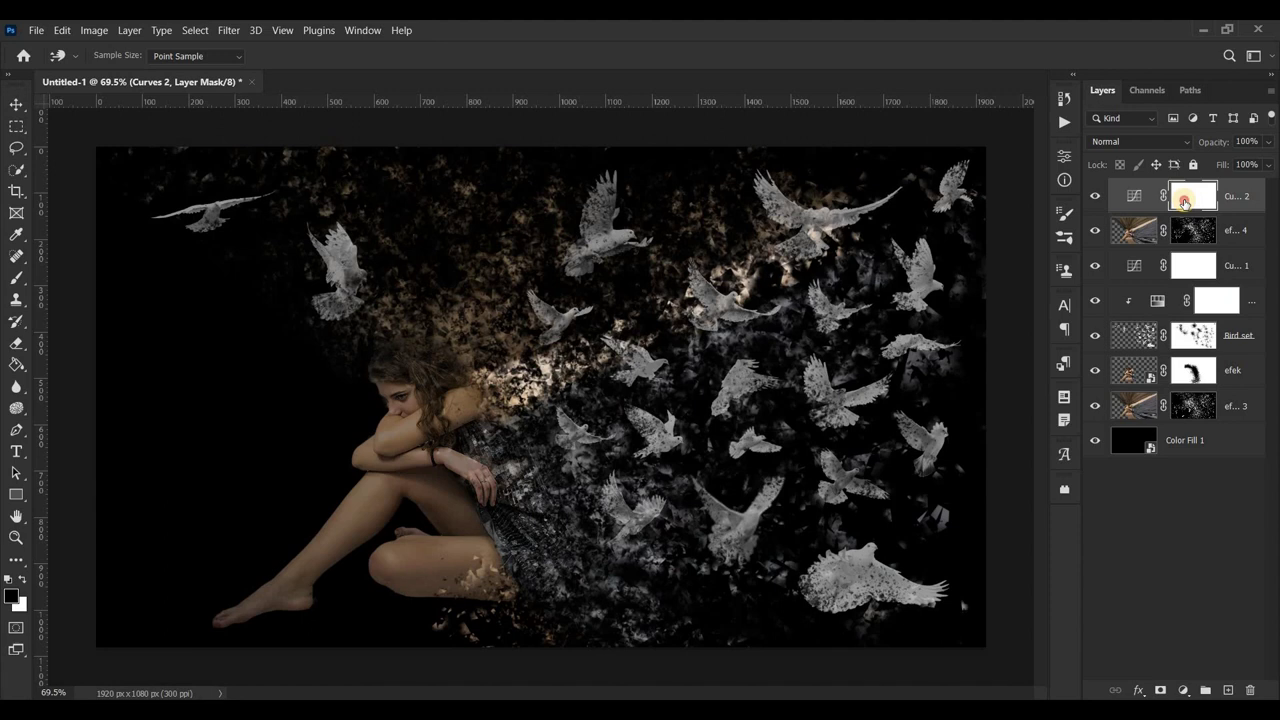
# - Paint black on Curves 2's mask over the upper doves with a 45 px, 36% brush
pyautogui.click(12, 277)
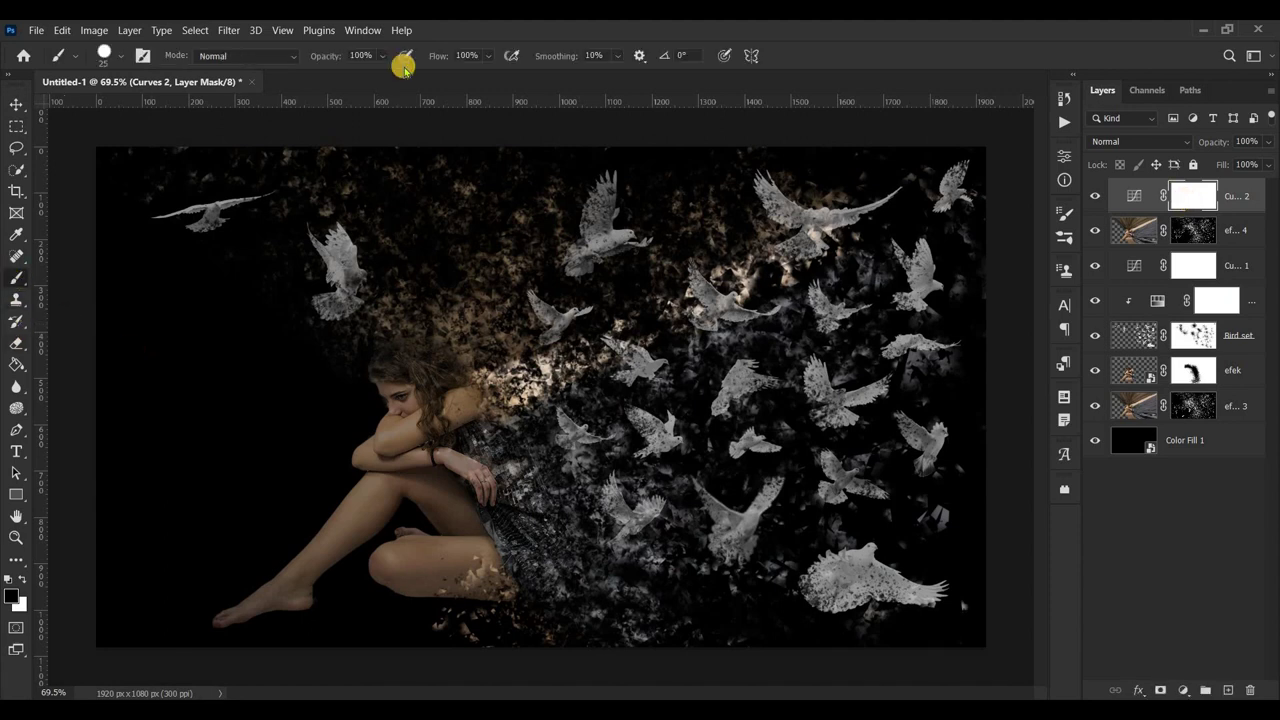
pyautogui.click(382, 56)
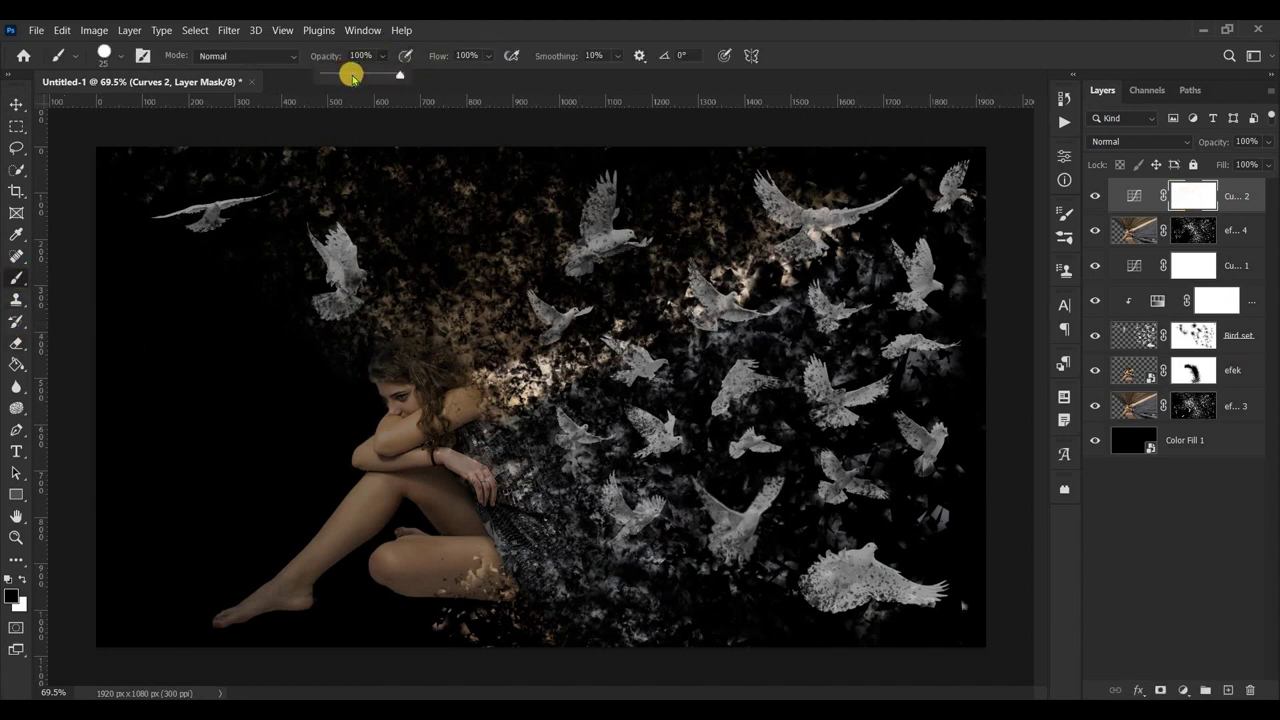
pyautogui.scroll(2, 524, 393)
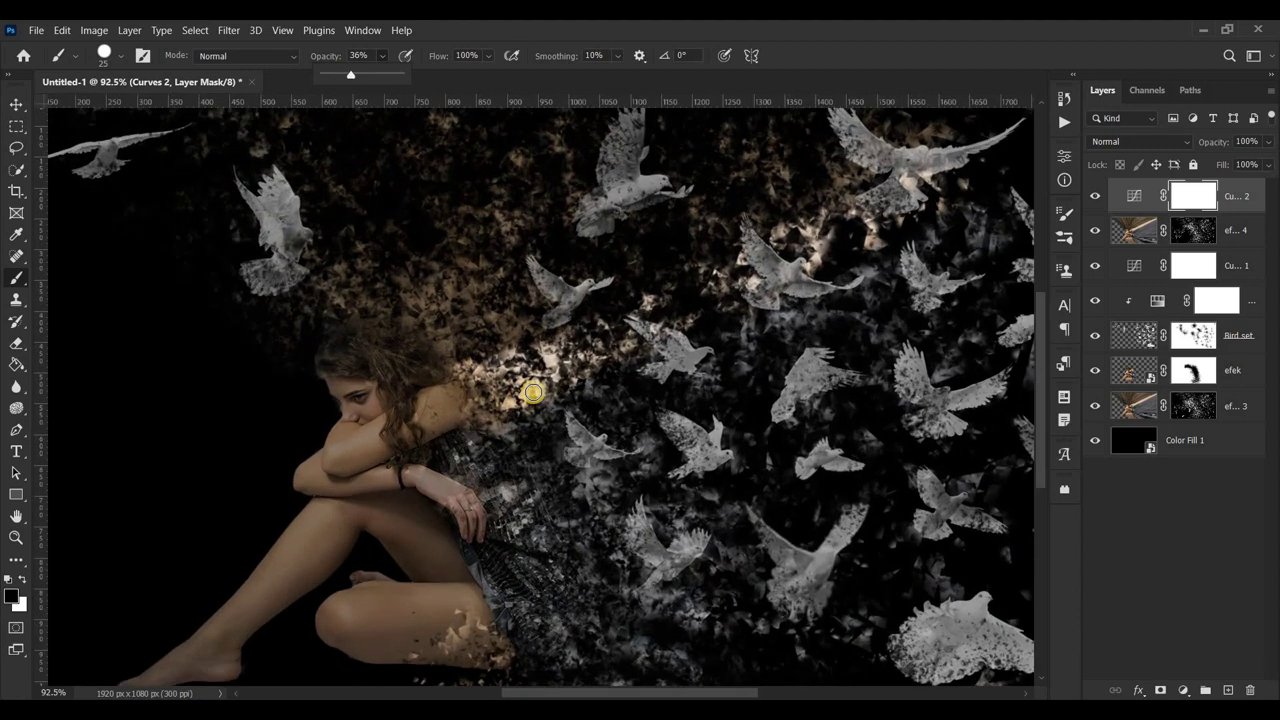
pyautogui.scroll(1, 520, 385)
pyautogui.press(']')
pyautogui.press(']')
pyautogui.moveTo(495, 362)
pyautogui.mouseDown()
pyautogui.moveTo(589, 337)
pyautogui.moveTo(543, 397)
pyautogui.moveTo(669, 289)
pyautogui.moveTo(743, 274)
pyautogui.moveTo(806, 223)
pyautogui.mouseUp()
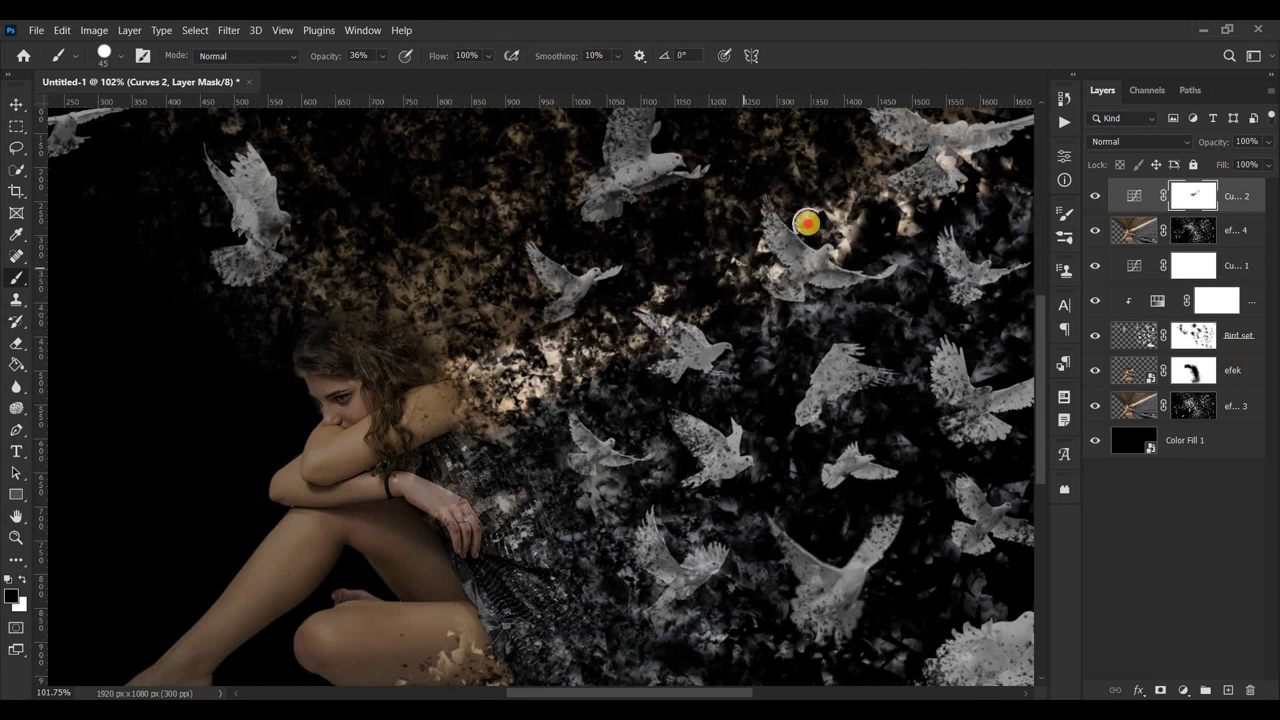
# - Paint white on efek copy 4's mask around the shoulder and upper-right doves
pyautogui.click(1203, 231)
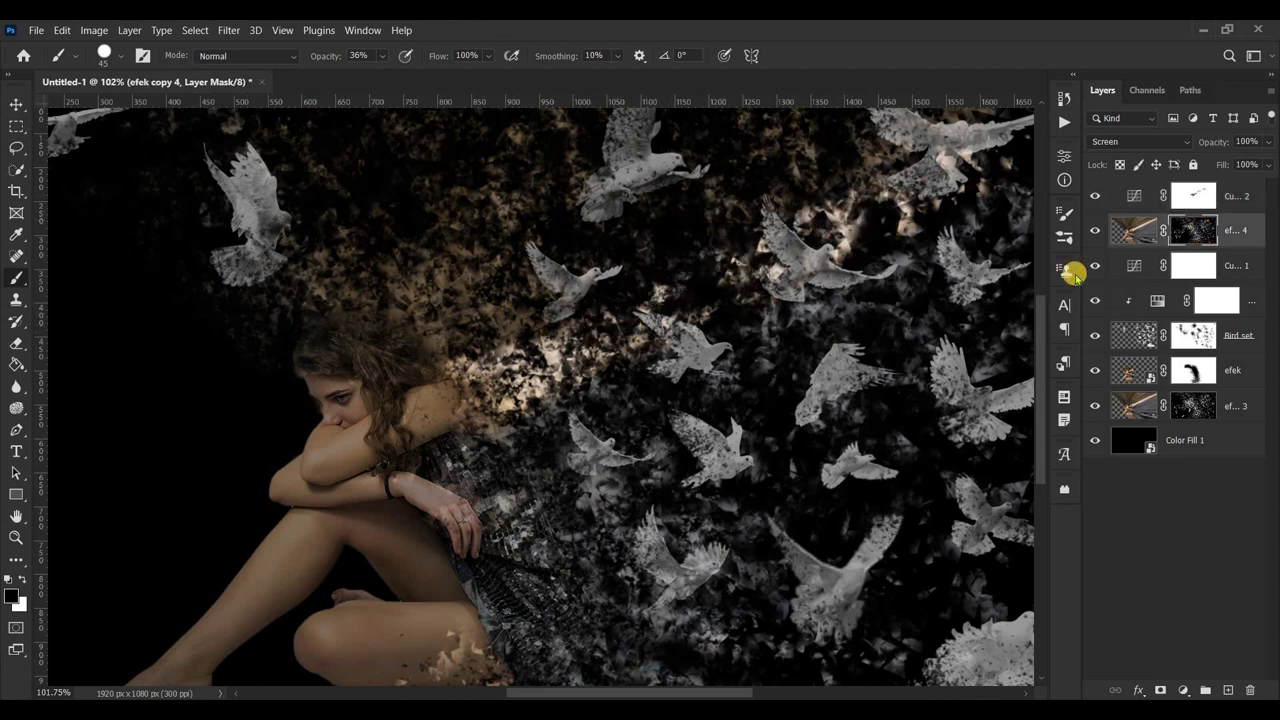
pyautogui.press('x')
pyautogui.moveTo(492, 362)
pyautogui.mouseDown()
pyautogui.moveTo(451, 363)
pyautogui.moveTo(551, 374)
pyautogui.moveTo(549, 349)
pyautogui.moveTo(603, 357)
pyautogui.moveTo(483, 421)
pyautogui.moveTo(643, 343)
pyautogui.moveTo(629, 351)
pyautogui.moveTo(606, 323)
pyautogui.moveTo(751, 251)
pyautogui.moveTo(728, 307)
pyautogui.moveTo(577, 351)
pyautogui.mouseUp()
pyautogui.moveTo(826, 207); pyautogui.dragTo(846, 249)
pyautogui.moveTo(910, 206)
pyautogui.mouseDown()
pyautogui.moveTo(774, 251)
pyautogui.moveTo(846, 251)
pyautogui.mouseUp()
# - Zoom out to review the result, then reselect the efek copy 4 layer mask
pyautogui.scroll(-1, 866, 243)
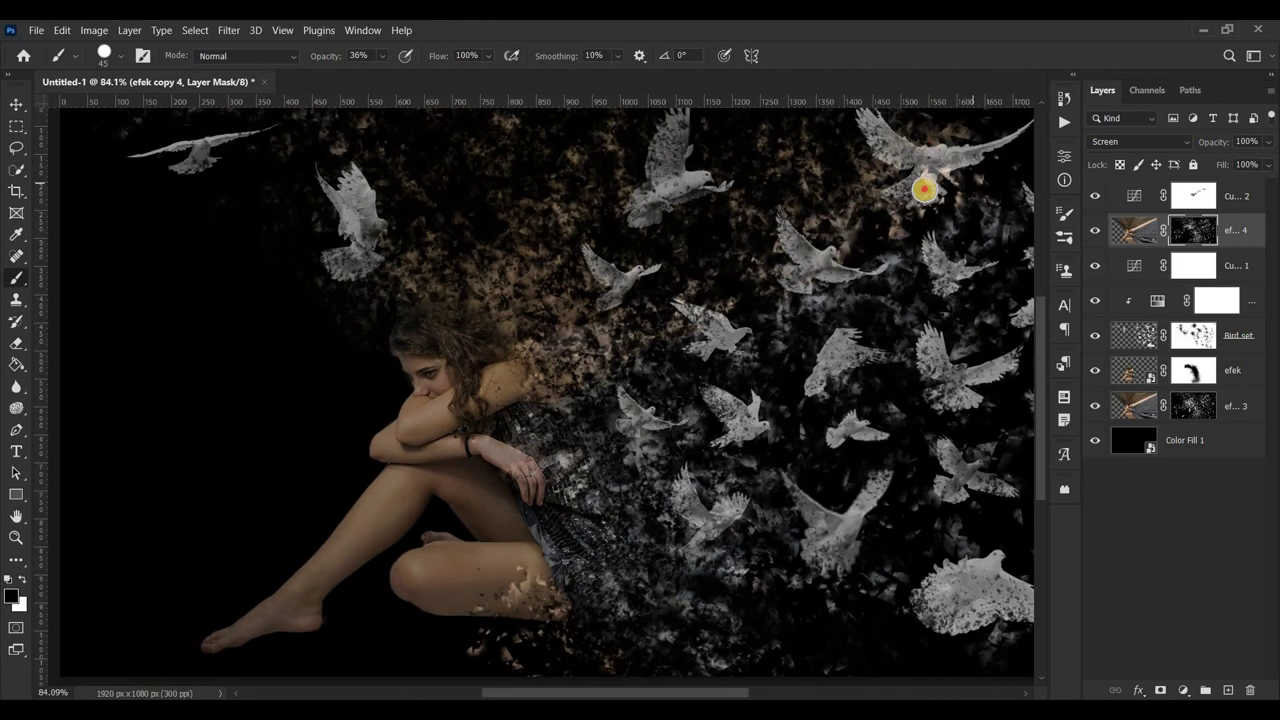
pyautogui.scroll(-2, 877, 229)
pyautogui.scroll(-1, 857, 263)
pyautogui.scroll(1, 806, 260)
pyautogui.scroll(1, 805, 262)
pyautogui.scroll(-1, 805, 262)
pyautogui.scroll(1, 805, 262)
pyautogui.scroll(-1, 805, 262)
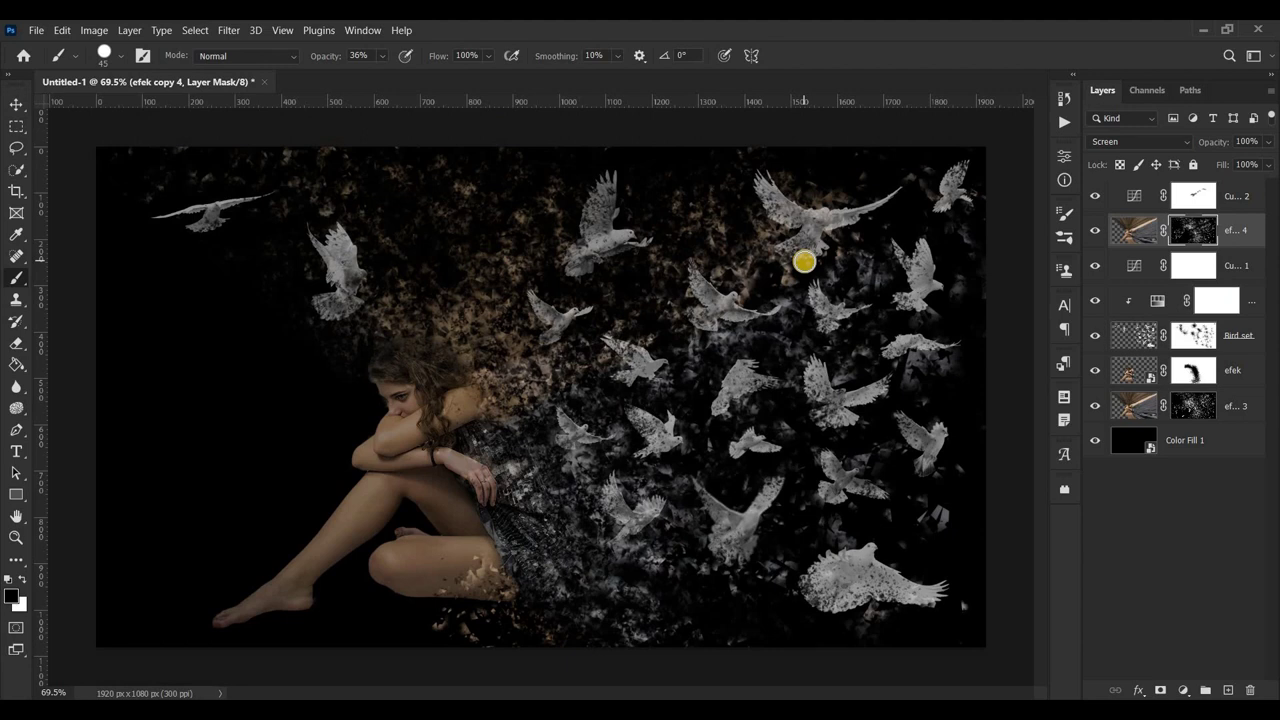
pyautogui.click(16, 104)
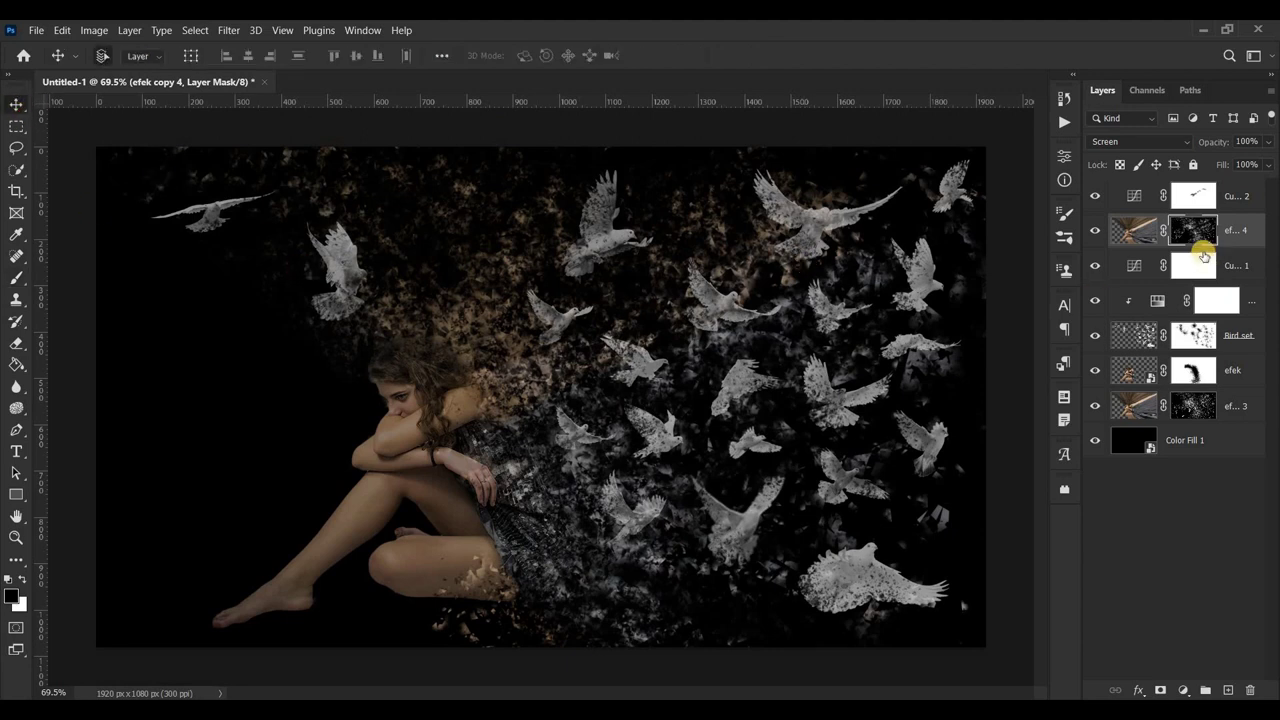
pyautogui.click(1197, 196)
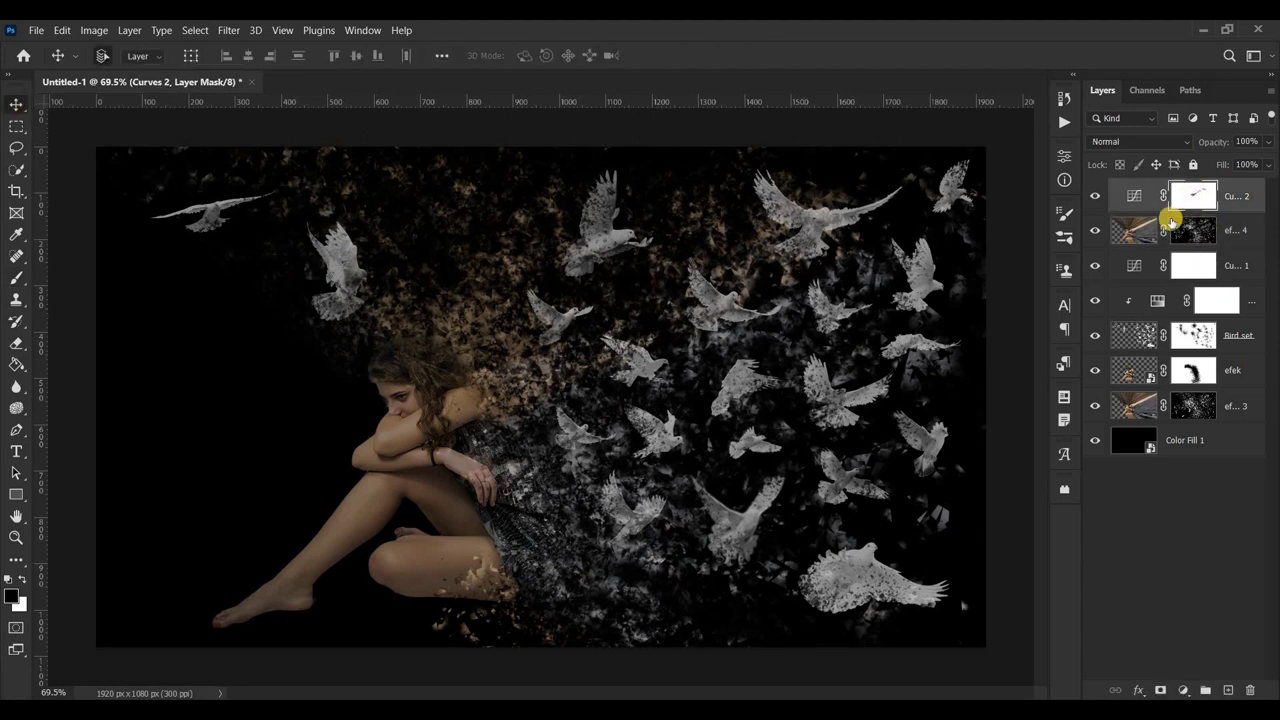
pyautogui.click(1137, 446)
pyautogui.scroll(1, 1137, 446)
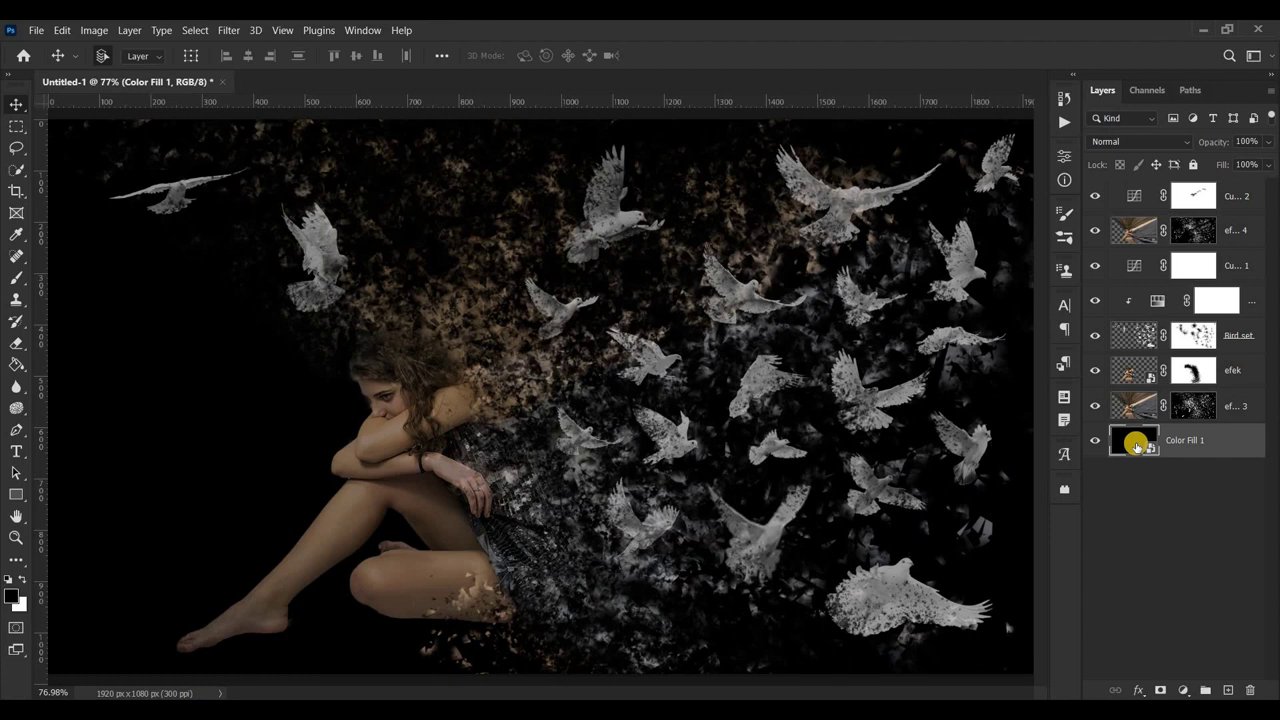
pyautogui.click(1178, 232)
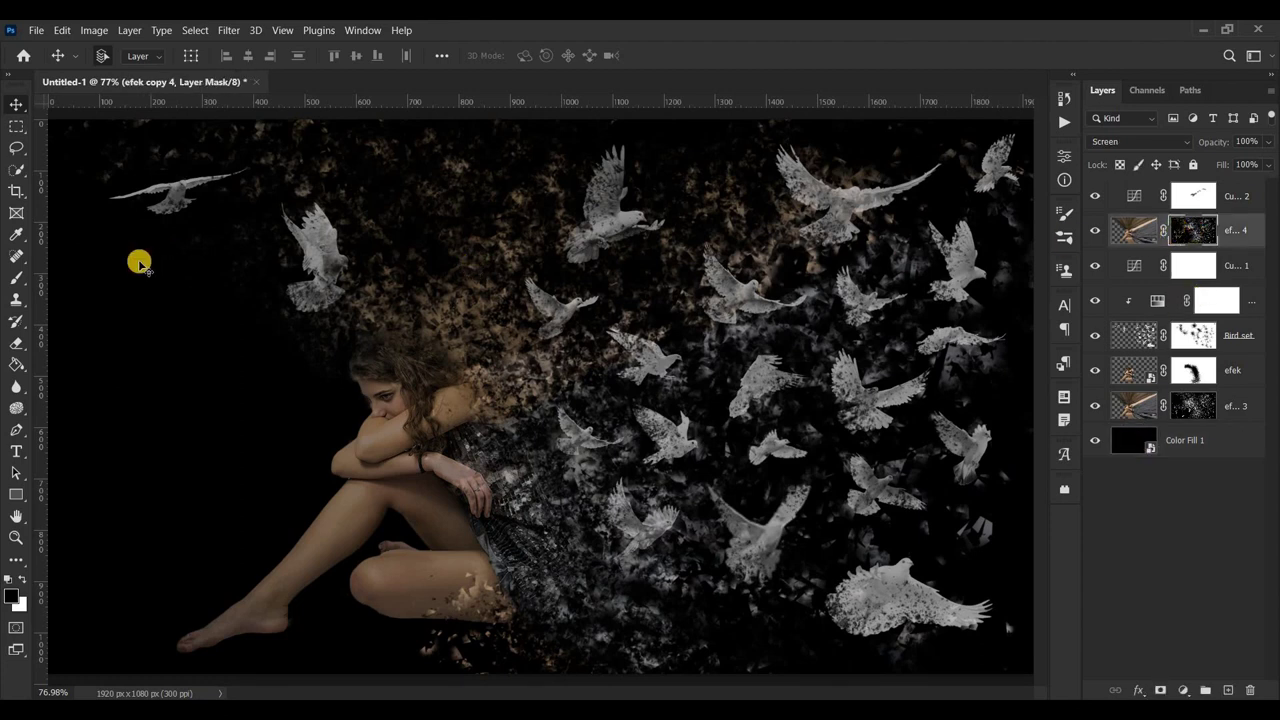
# - Brush efek copy 4's mask at 36% along the lower leg, thigh and hair edge, resizing 125–90
pyautogui.click(16, 277)
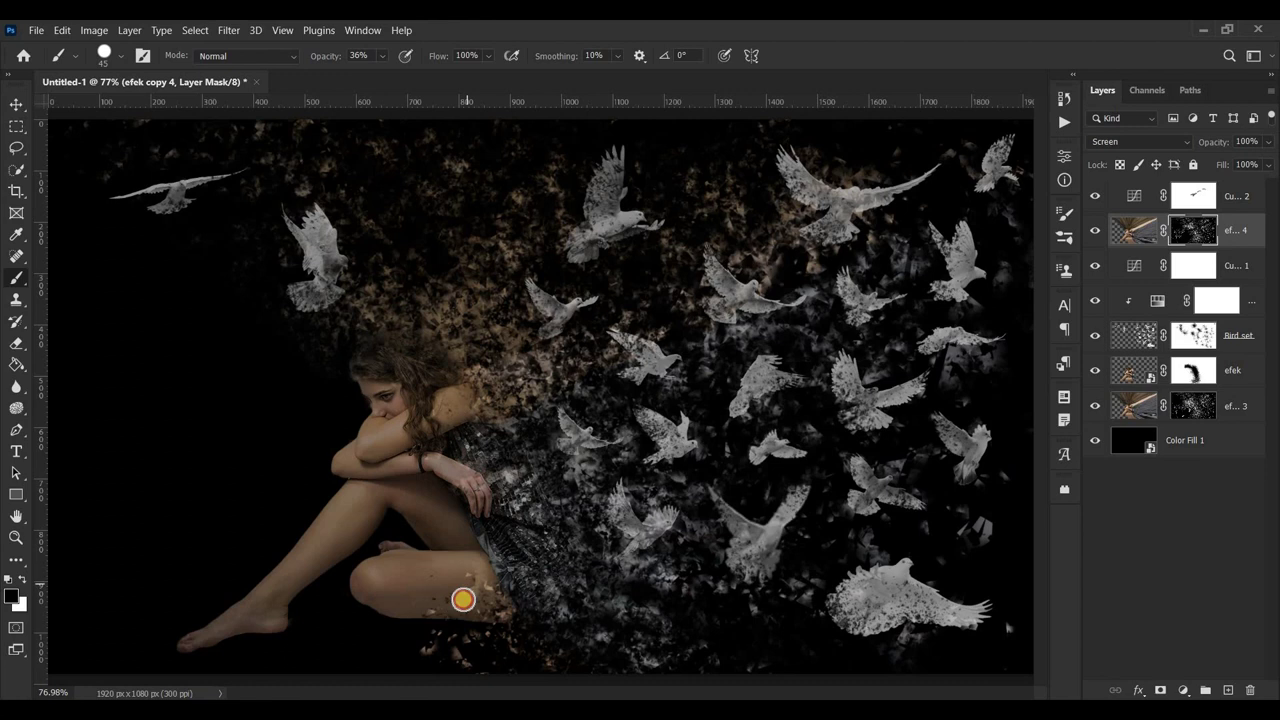
pyautogui.moveTo(467, 582)
pyautogui.mouseDown()
pyautogui.moveTo(426, 636)
pyautogui.moveTo(463, 654)
pyautogui.moveTo(443, 637)
pyautogui.moveTo(509, 643)
pyautogui.moveTo(502, 618)
pyautogui.moveTo(449, 591)
pyautogui.moveTo(520, 660)
pyautogui.moveTo(766, 660)
pyautogui.moveTo(397, 551)
pyautogui.moveTo(312, 339)
pyautogui.moveTo(331, 360)
pyautogui.mouseUp()
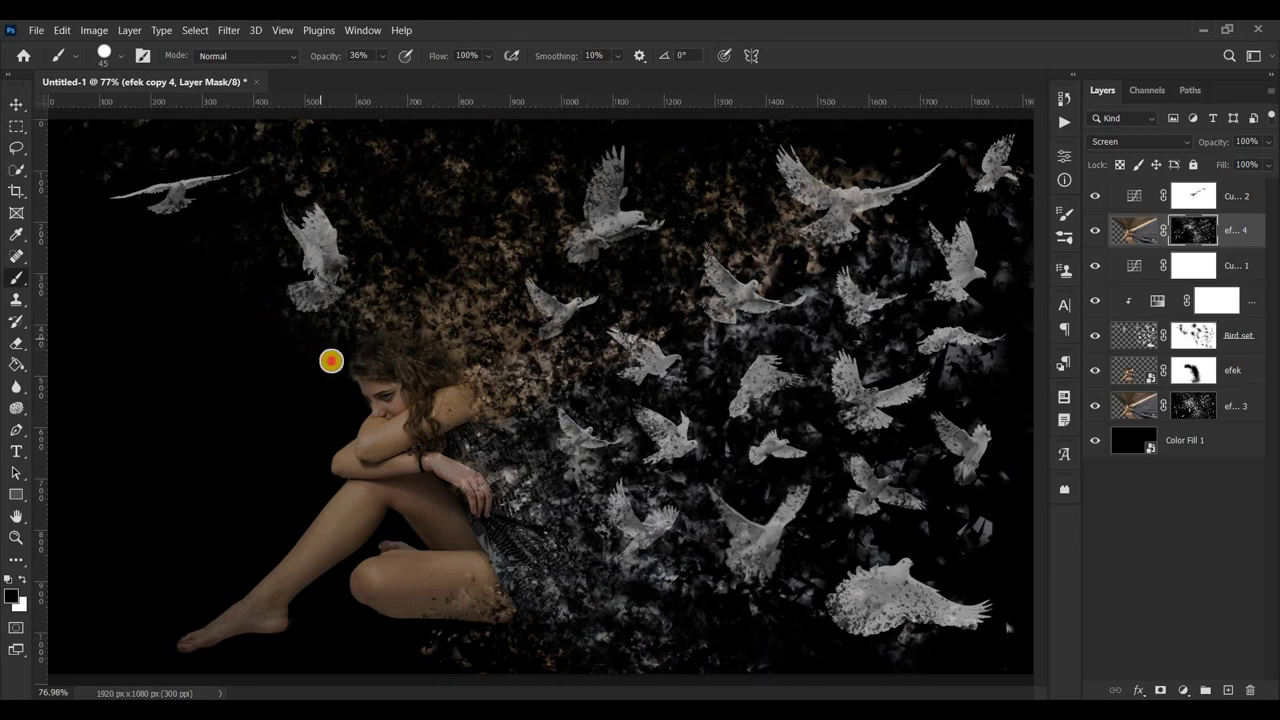
pyautogui.moveTo(122, 184)
pyautogui.mouseDown()
pyautogui.moveTo(86, 169)
pyautogui.moveTo(210, 298)
pyautogui.mouseUp()
pyautogui.press(']')
pyautogui.press(']')
pyautogui.press(']')
pyautogui.moveTo(248, 254)
pyautogui.mouseDown()
pyautogui.moveTo(322, 338)
pyautogui.moveTo(157, 214)
pyautogui.moveTo(57, 163)
pyautogui.moveTo(163, 191)
pyautogui.mouseUp()
pyautogui.moveTo(351, 542)
pyautogui.mouseDown()
pyautogui.moveTo(463, 600)
pyautogui.moveTo(451, 643)
pyautogui.moveTo(487, 627)
pyautogui.moveTo(428, 634)
pyautogui.moveTo(514, 634)
pyautogui.moveTo(527, 653)
pyautogui.moveTo(470, 663)
pyautogui.moveTo(420, 649)
pyautogui.mouseUp()
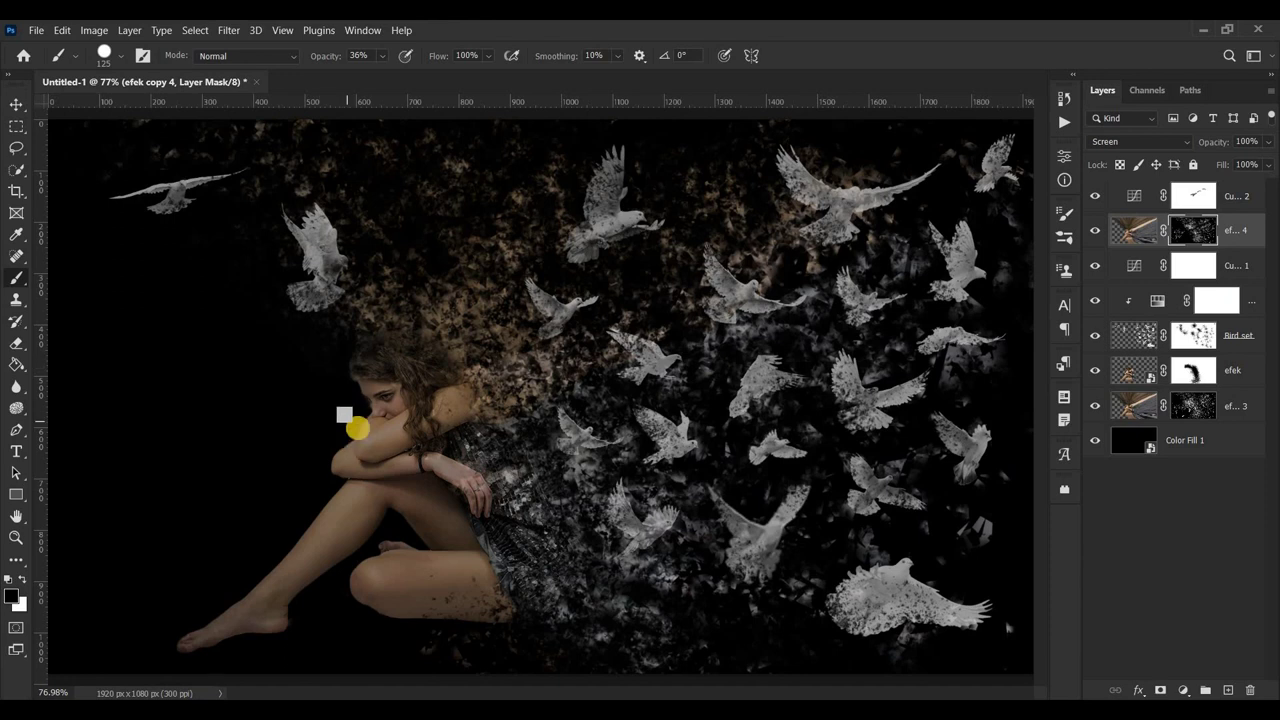
pyautogui.press('[')
pyautogui.press('[')
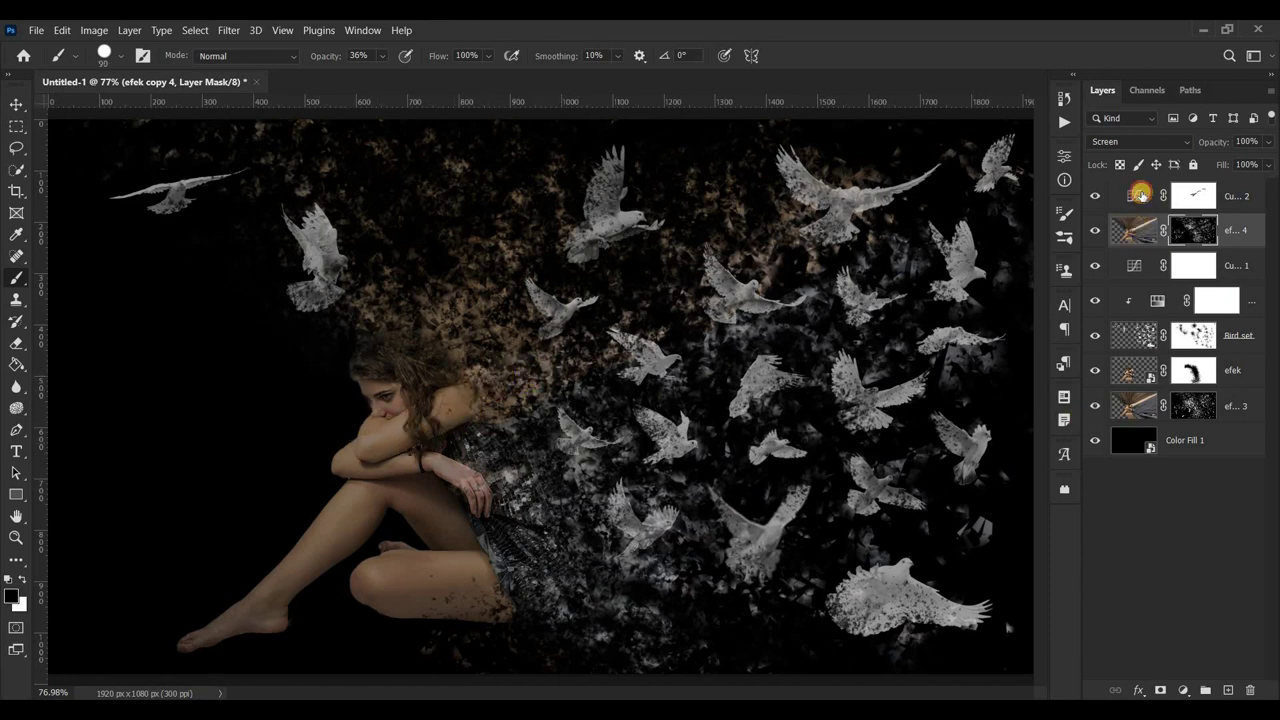
# - Add a Color Balance layer with midtones Cyan-Red -30 and Yellow-Blue -48
pyautogui.click(1137, 192)
pyautogui.scroll(-1, 672, 382)
pyautogui.scroll(1, 672, 382)
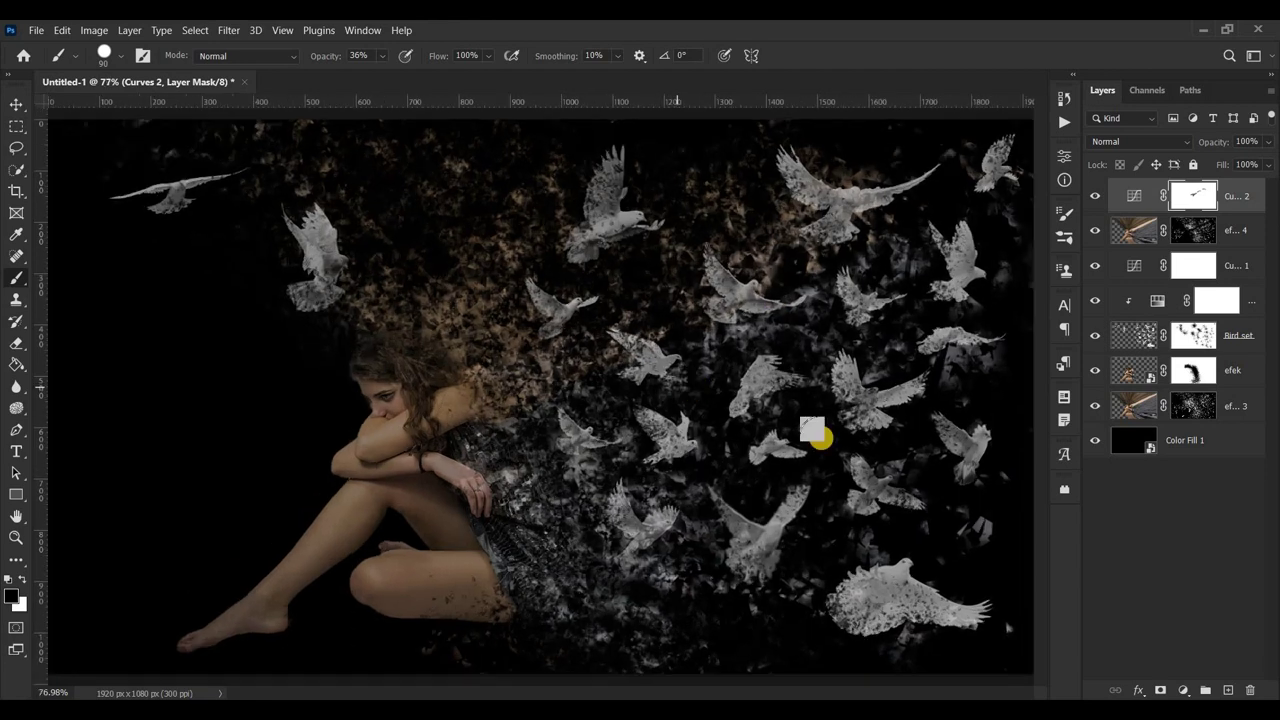
pyautogui.click(1183, 690)
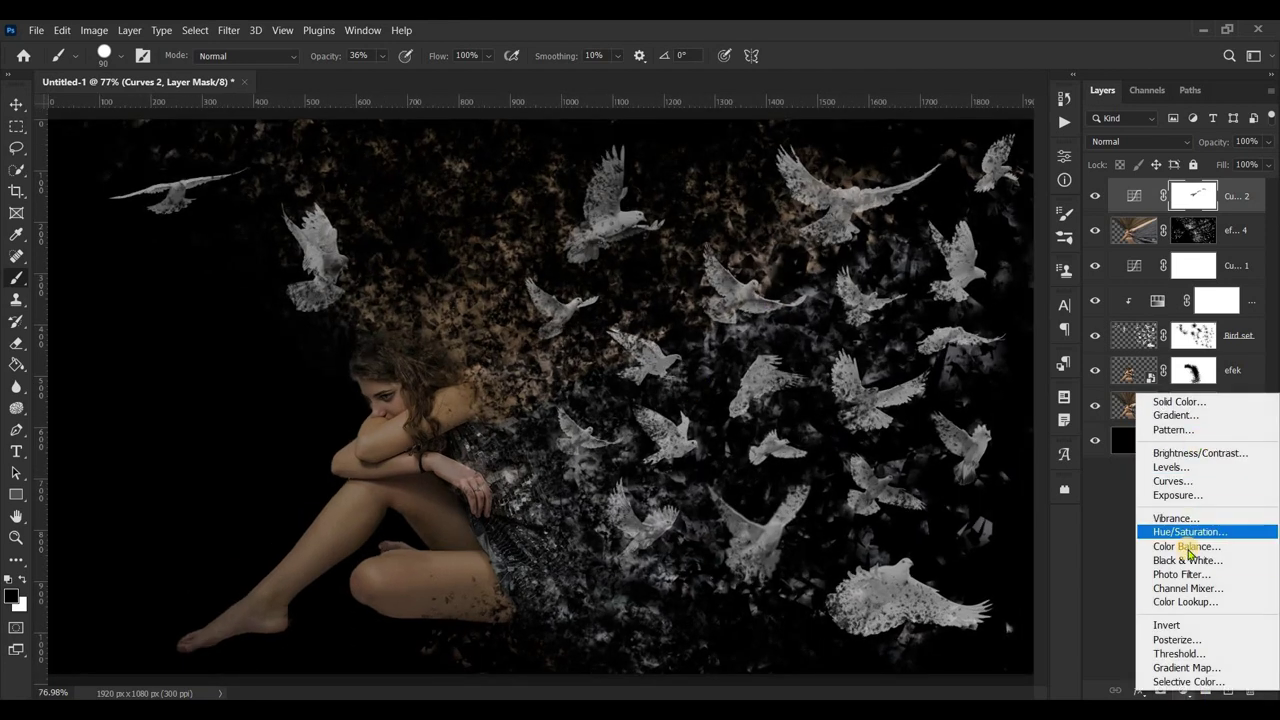
pyautogui.click(1185, 548)
pyautogui.moveTo(914, 243); pyautogui.dragTo(904, 246)
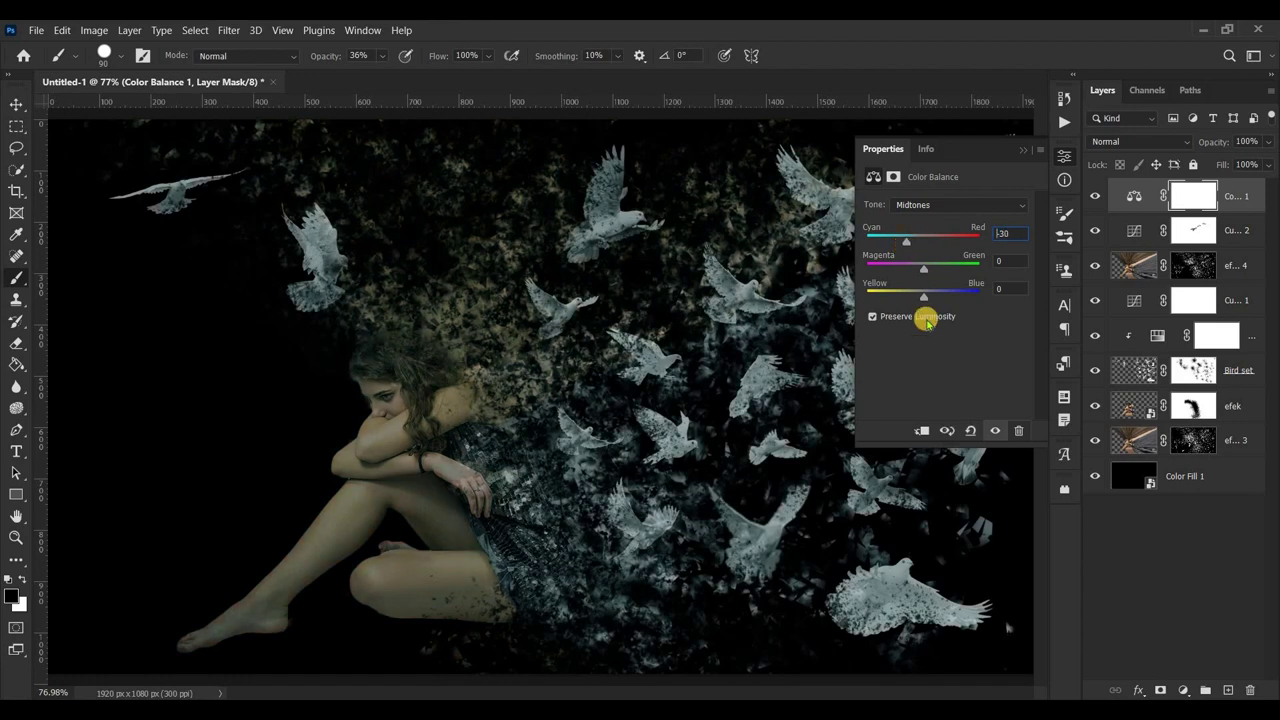
pyautogui.moveTo(923, 296); pyautogui.dragTo(905, 300)
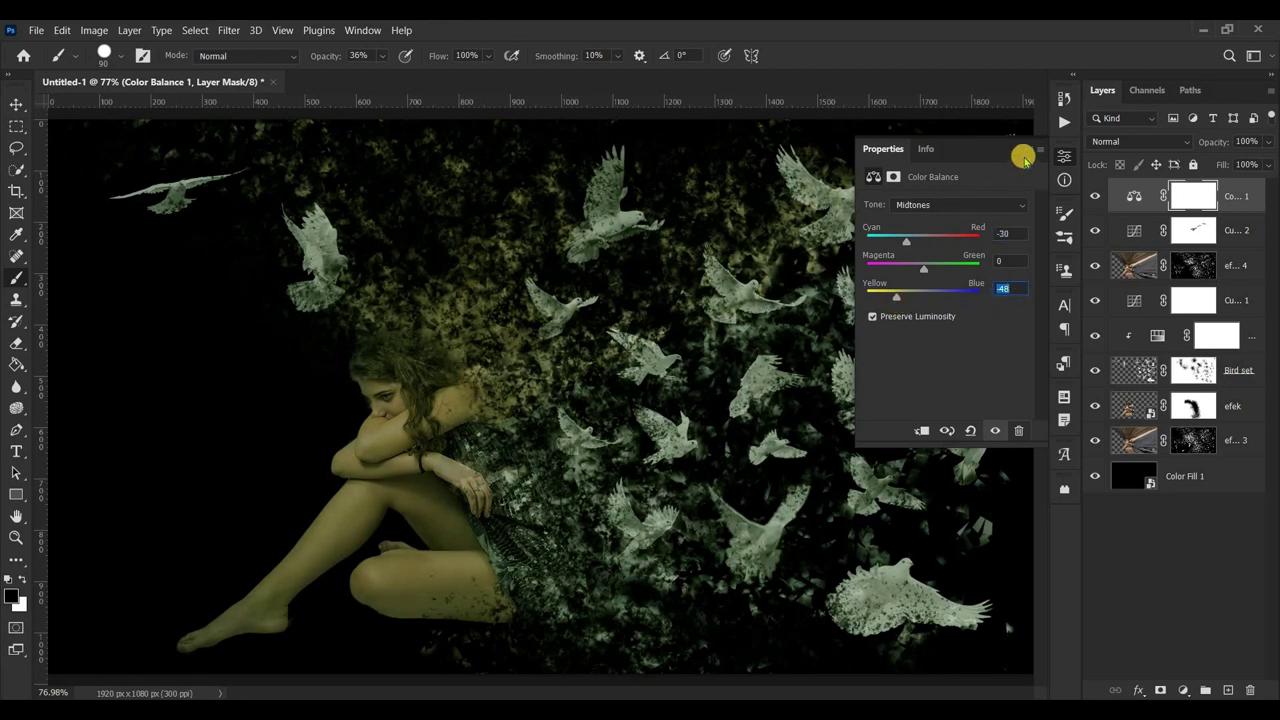
pyautogui.click(1023, 149)
# - Add a Brightness/Contrast layer with brightness 8 and contrast 19
pyautogui.click(1134, 196)
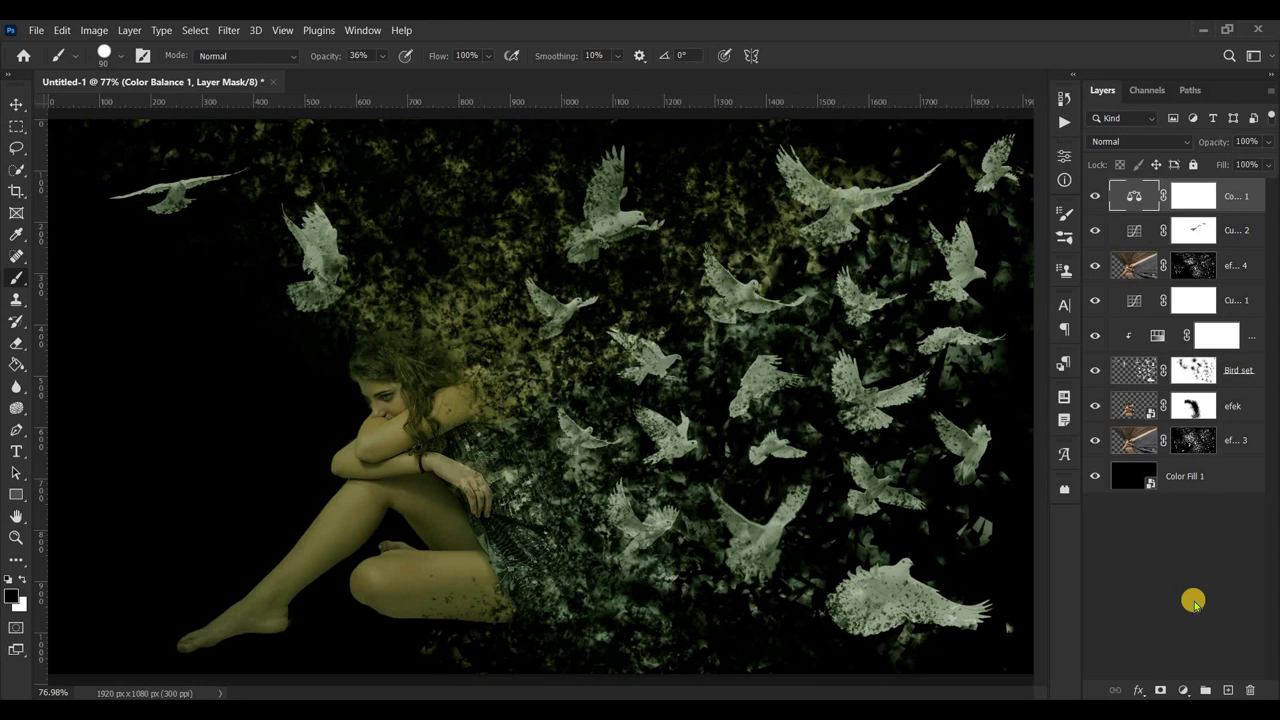
pyautogui.click(1183, 690)
pyautogui.click(1177, 452)
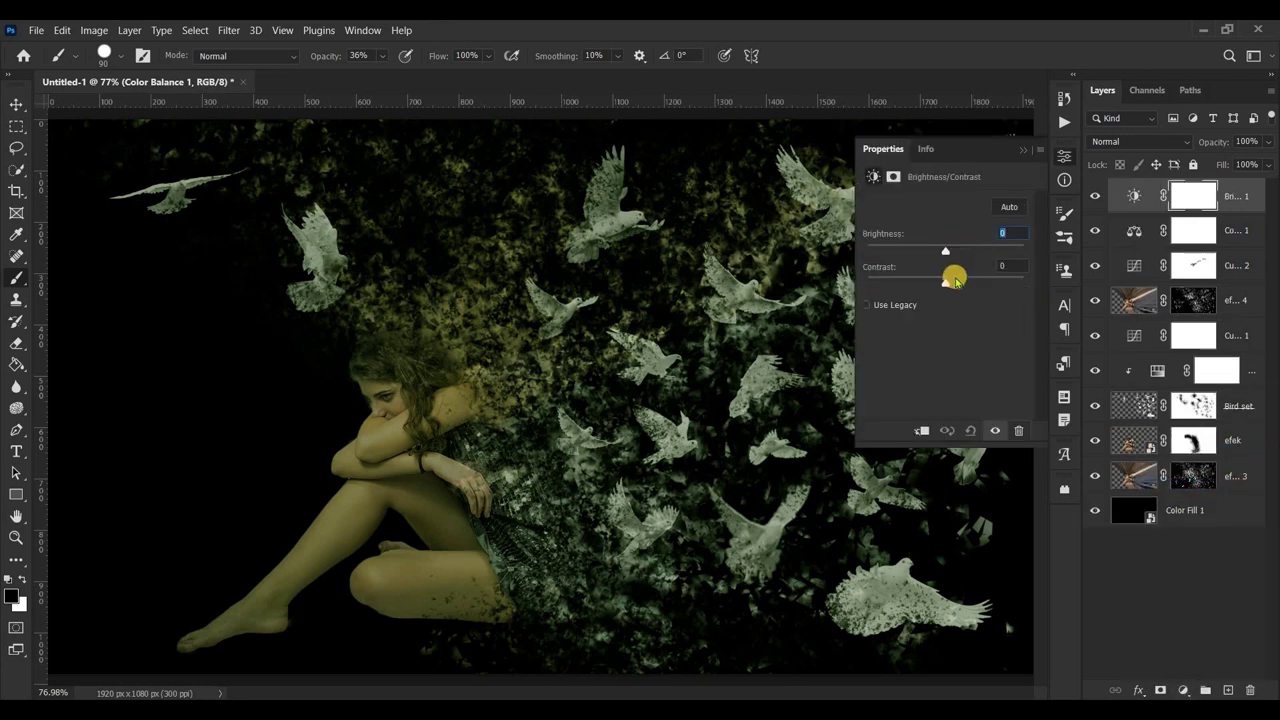
pyautogui.moveTo(957, 287); pyautogui.dragTo(956, 289)
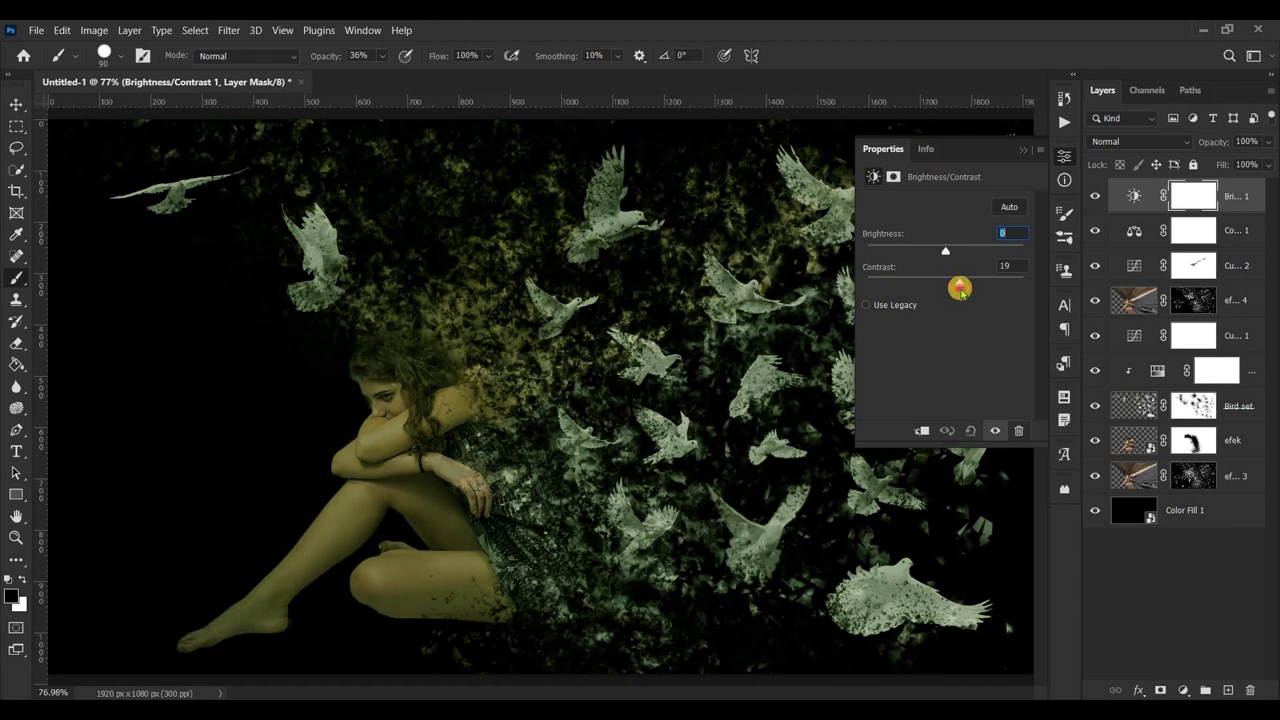
pyautogui.click(1023, 150)
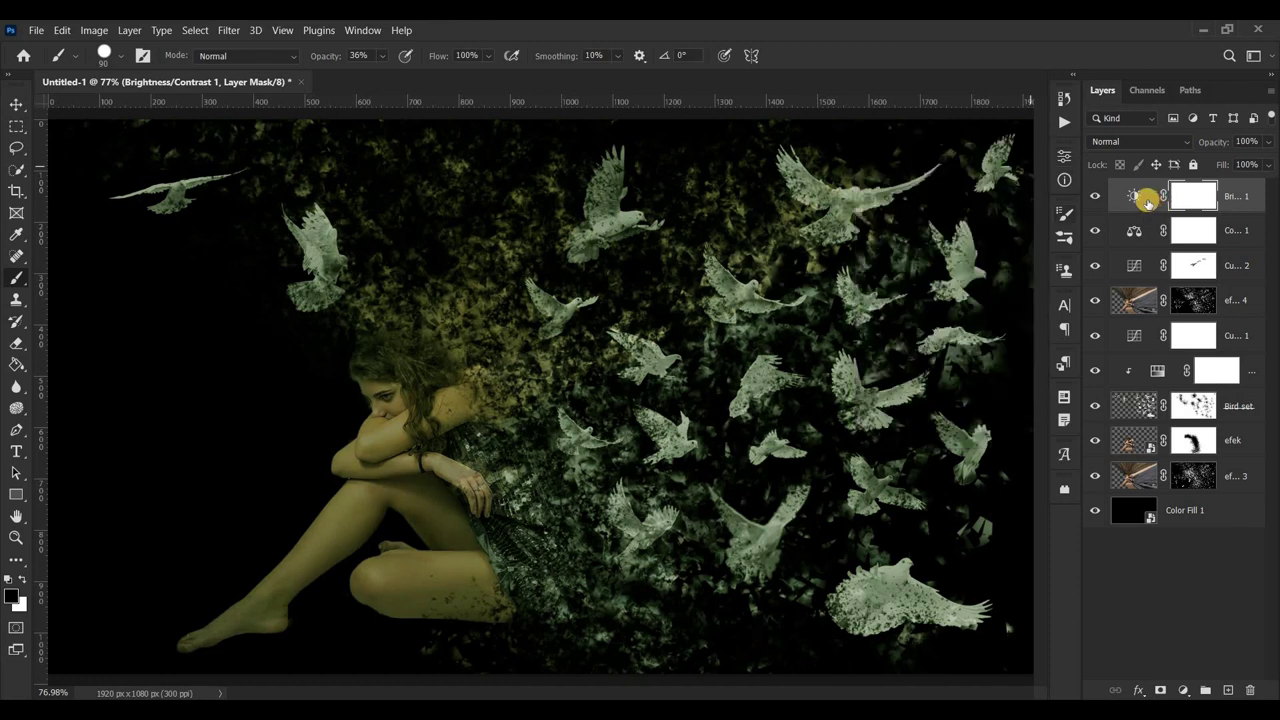
# - Select every layer down to Color Fill 1 and group them into Group 1
pyautogui.click(1135, 195)
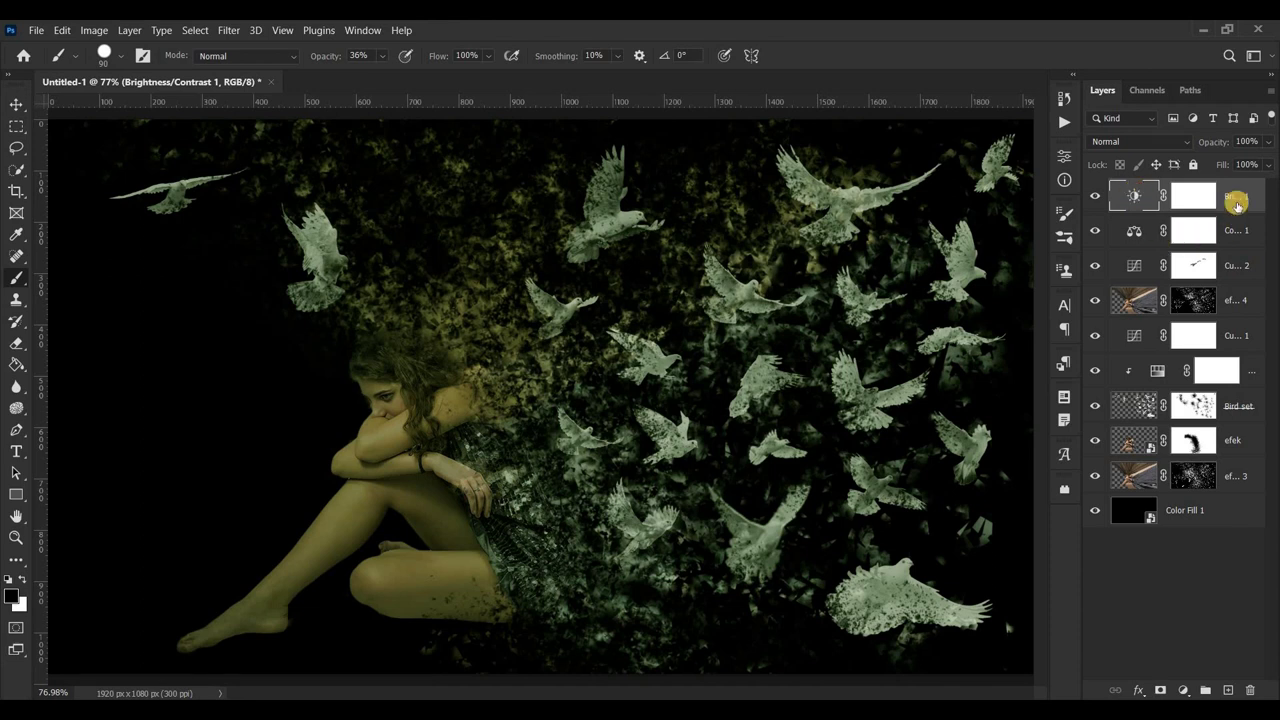
pyautogui.keyDown('shift'); pyautogui.click(1240, 521); pyautogui.keyUp('shift')
pyautogui.hotkey('ctrl', 'g')
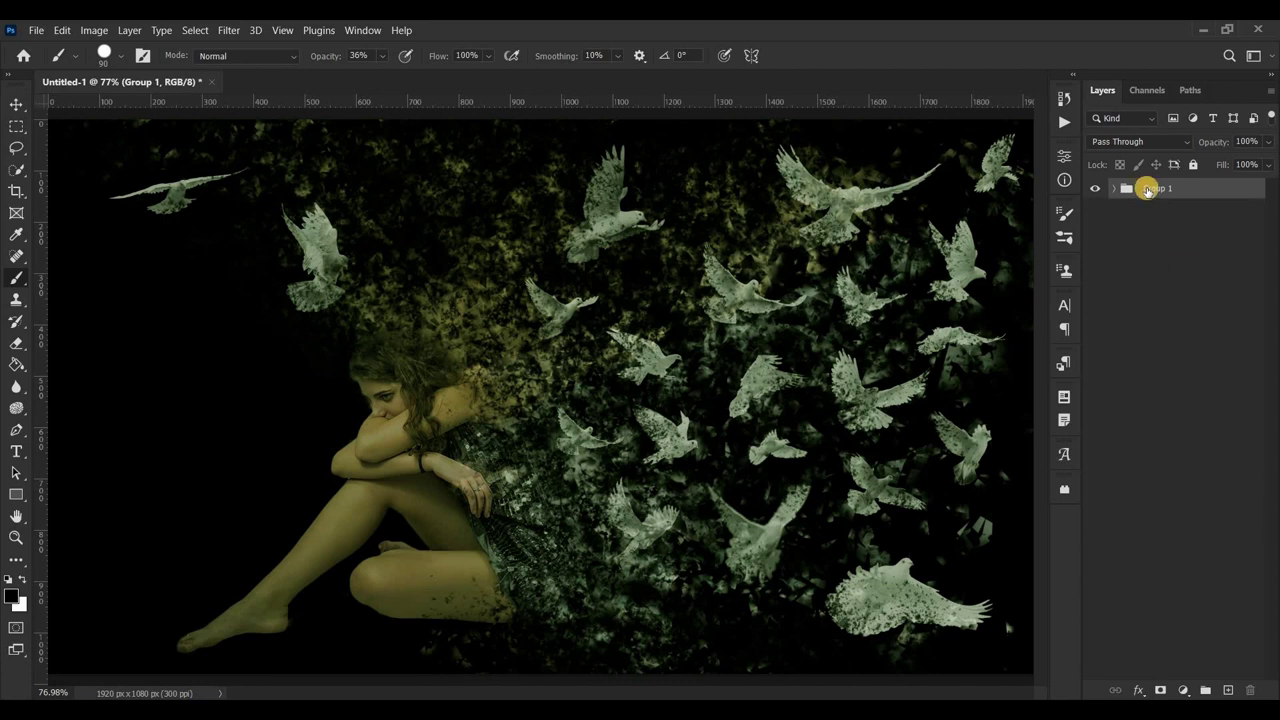
# - Duplicate Group 1 and convert Group 1 copy into a smart object
pyautogui.hotkey('ctrl', 'j')
pyautogui.rightClick(1148, 193)
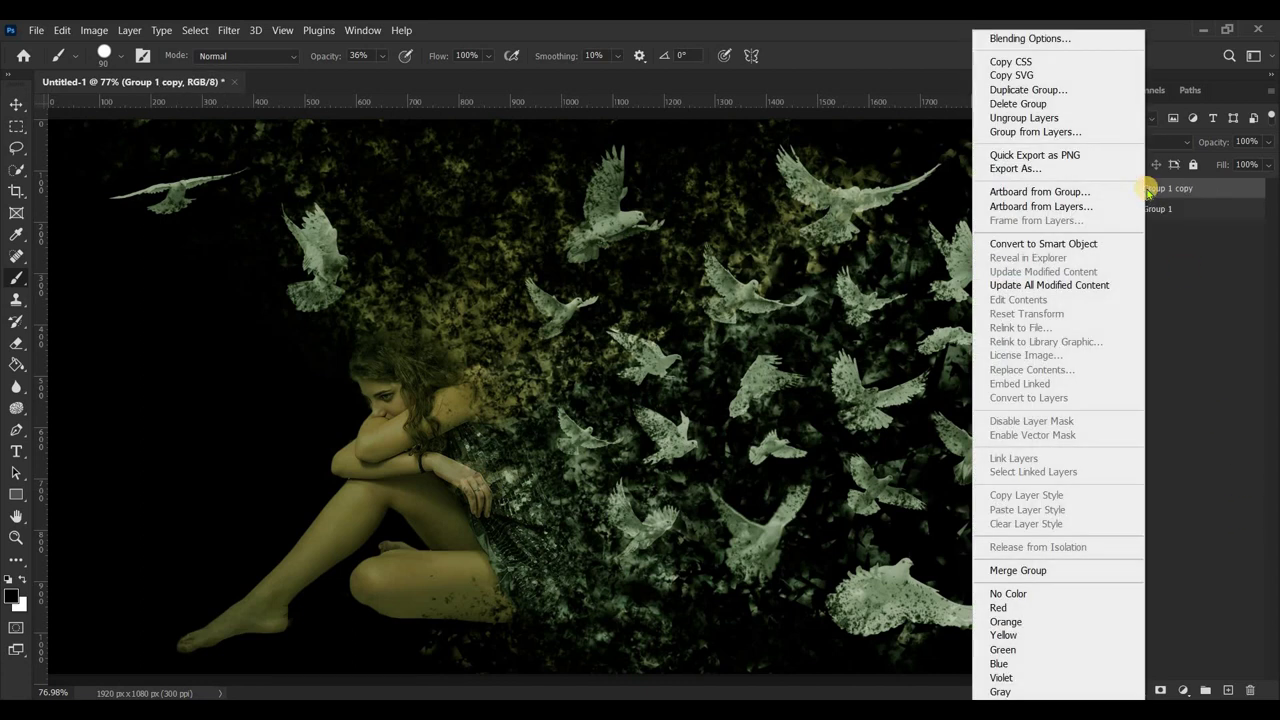
pyautogui.click(1006, 243)
pyautogui.click(1136, 197)
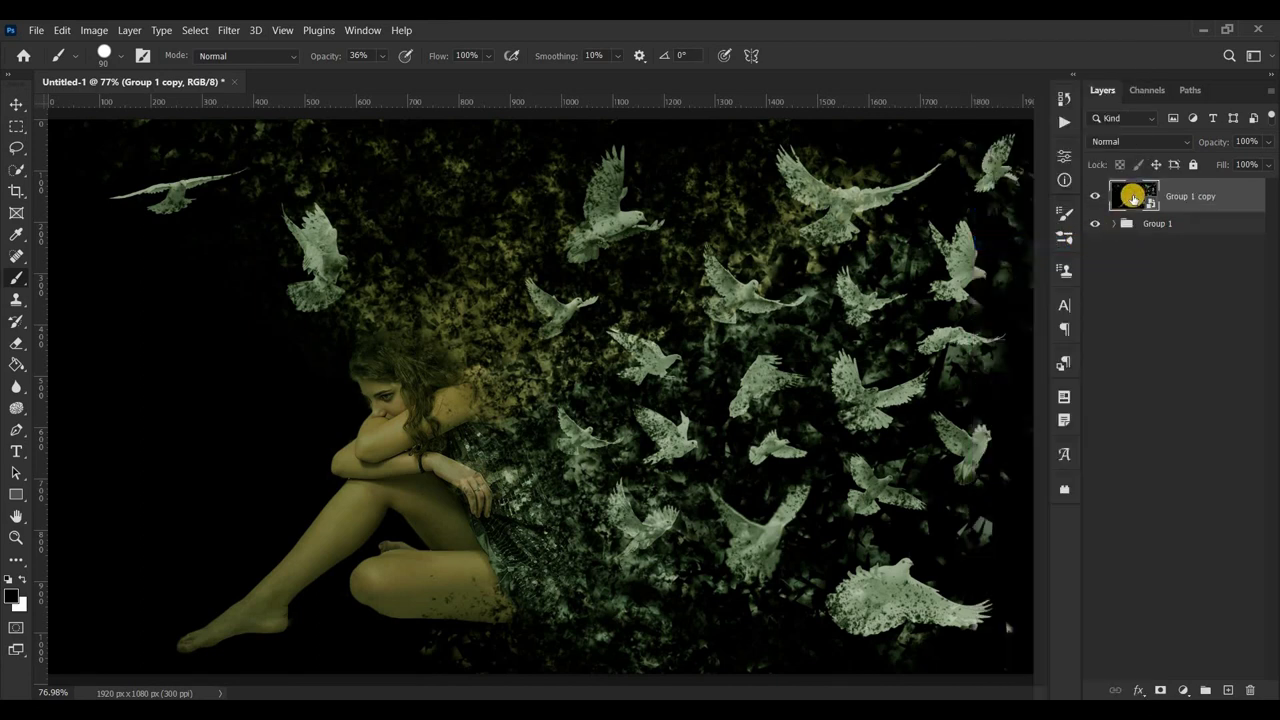
# - Open the Camera Raw Filter on the Group 1 copy smart object
pyautogui.click(16, 104)
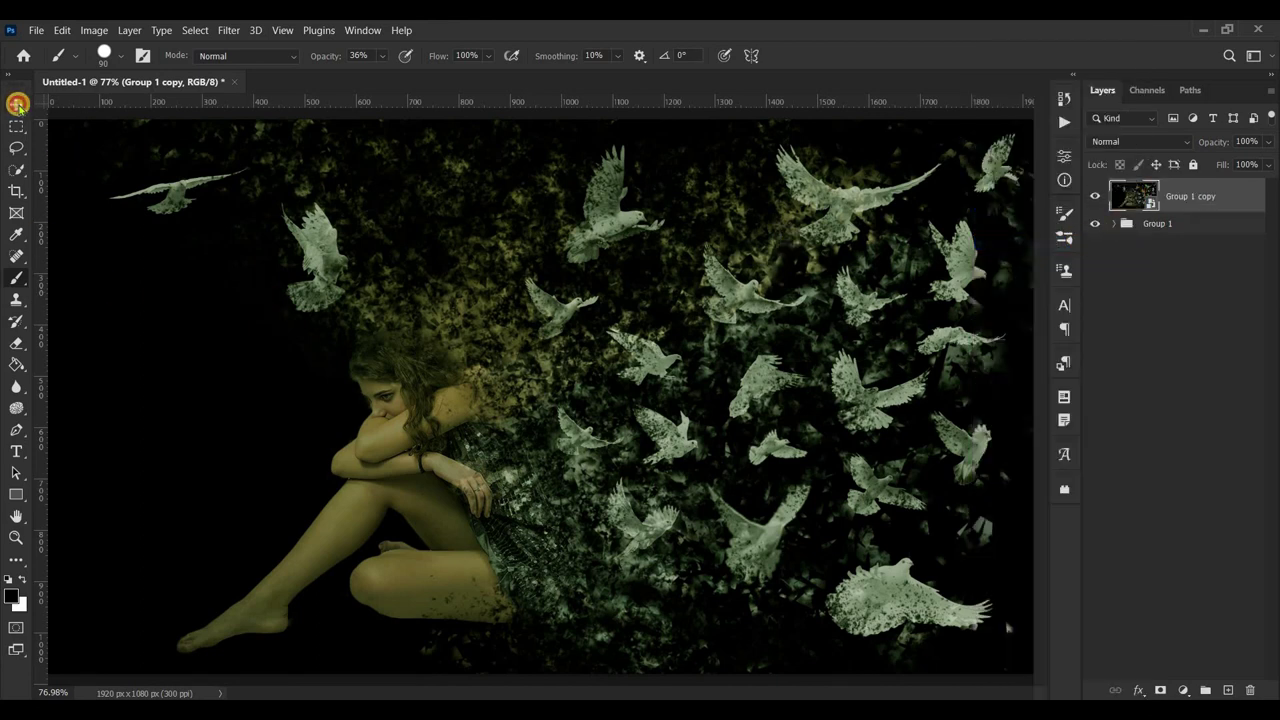
pyautogui.click(230, 30)
pyautogui.click(251, 143)
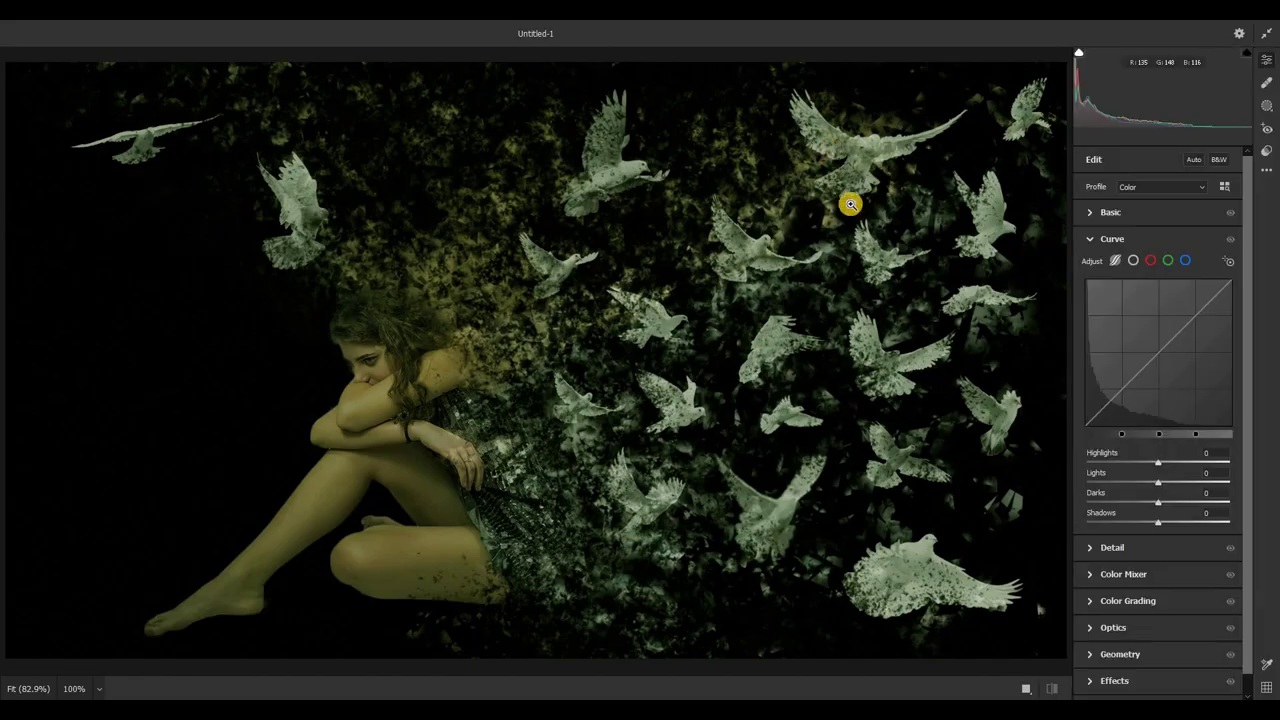
# - Set Camera Raw Temperature to +5 in the Basic panel
pyautogui.click(1102, 216)
pyautogui.moveTo(1162, 270); pyautogui.dragTo(1165, 270)
pyautogui.click(1220, 256)
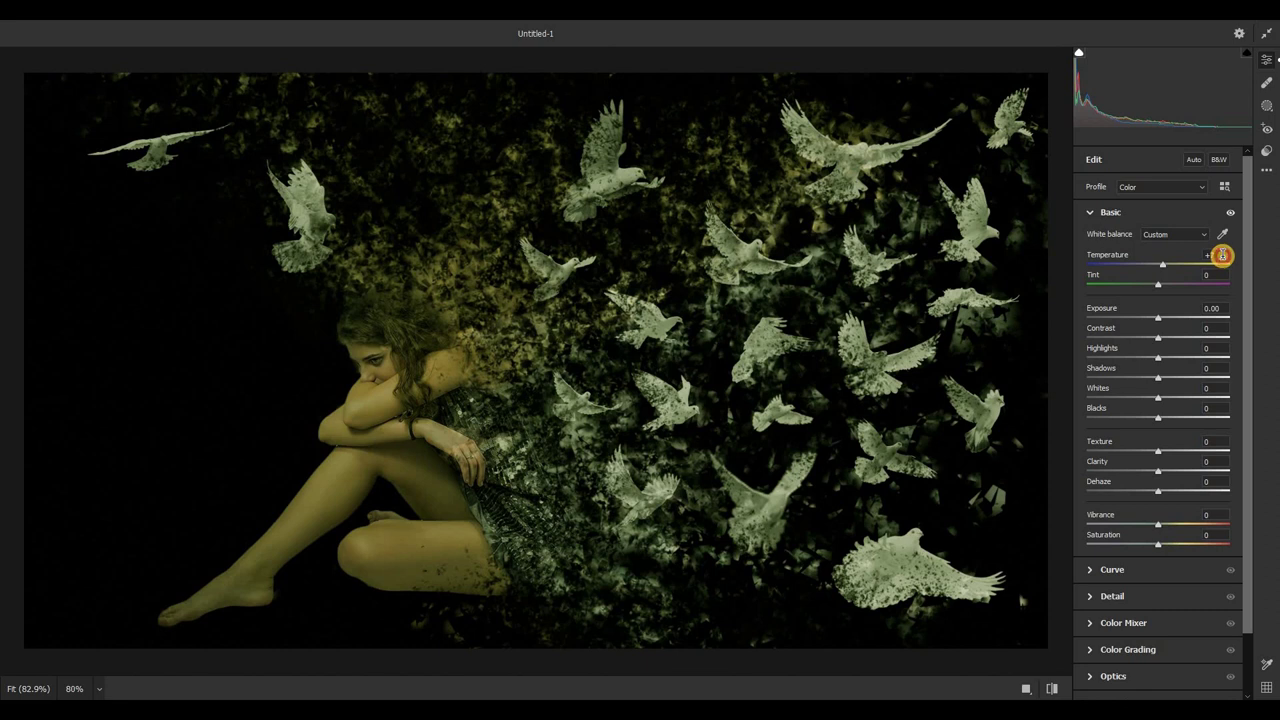
pyautogui.write('5')
pyautogui.press('Return')
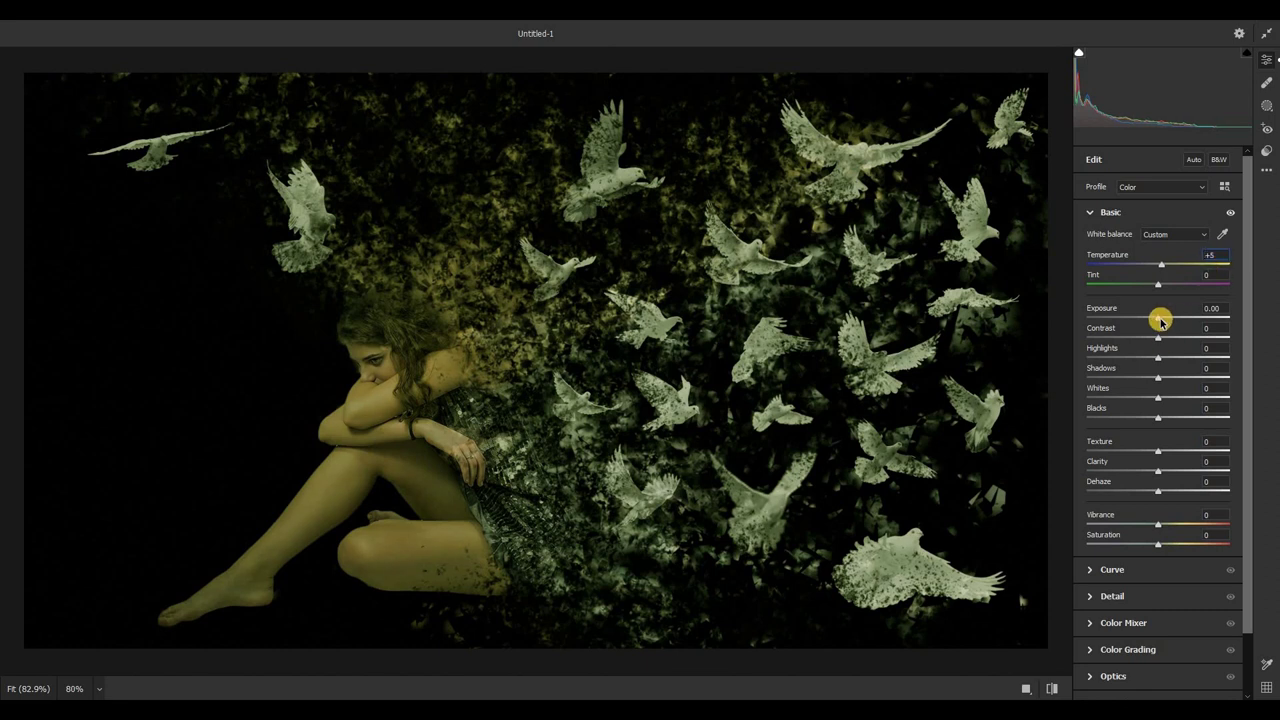
# - Lower Exposure to -0.35, Highlights to -2, Shadows to -8, and nudge the curve's highlights
pyautogui.moveTo(1157, 320); pyautogui.dragTo(1154, 326)
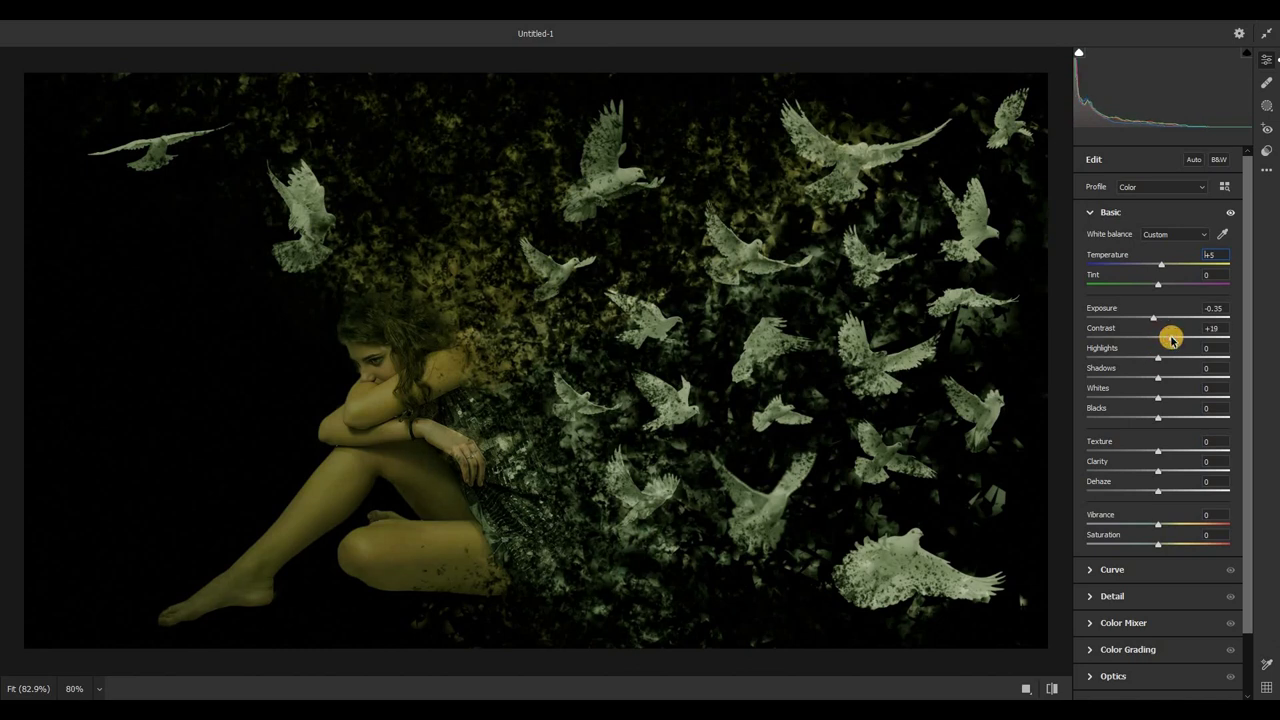
pyautogui.moveTo(1158, 361); pyautogui.dragTo(1160, 379)
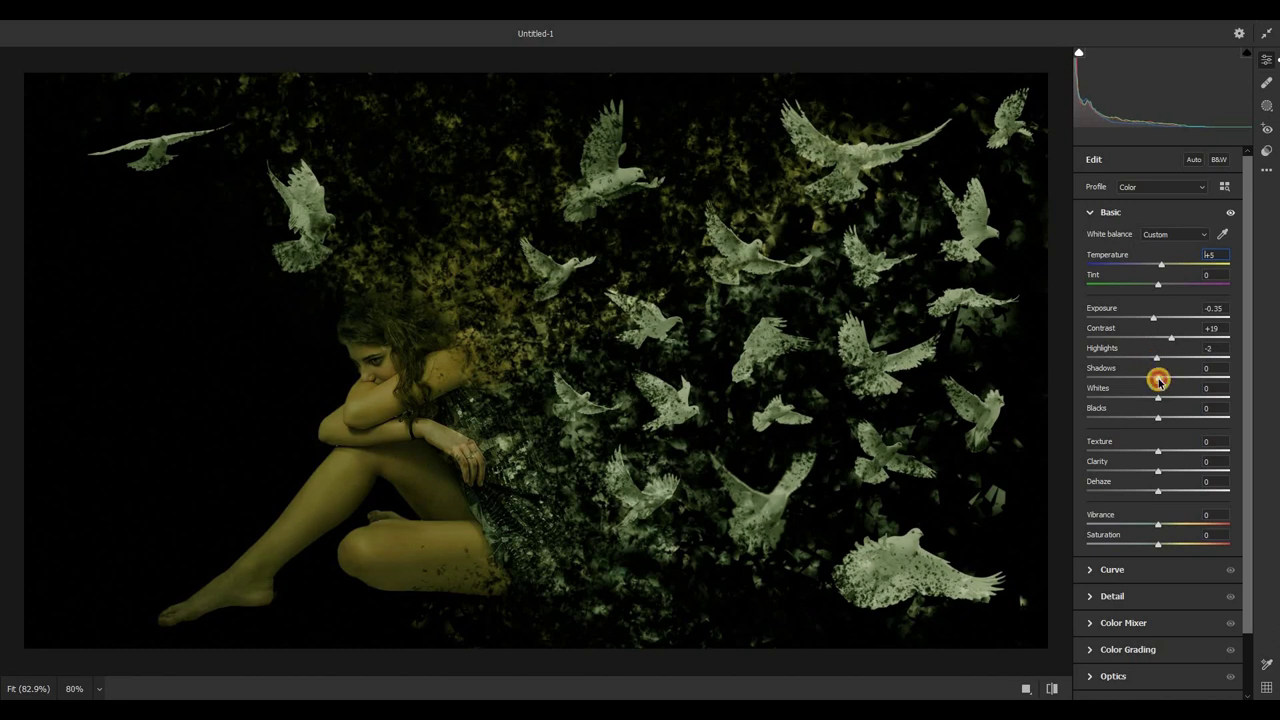
pyautogui.moveTo(1155, 380)
pyautogui.mouseDown()
pyautogui.moveTo(1160, 402)
pyautogui.moveTo(1139, 400)
pyautogui.moveTo(1156, 399)
pyautogui.mouseUp()
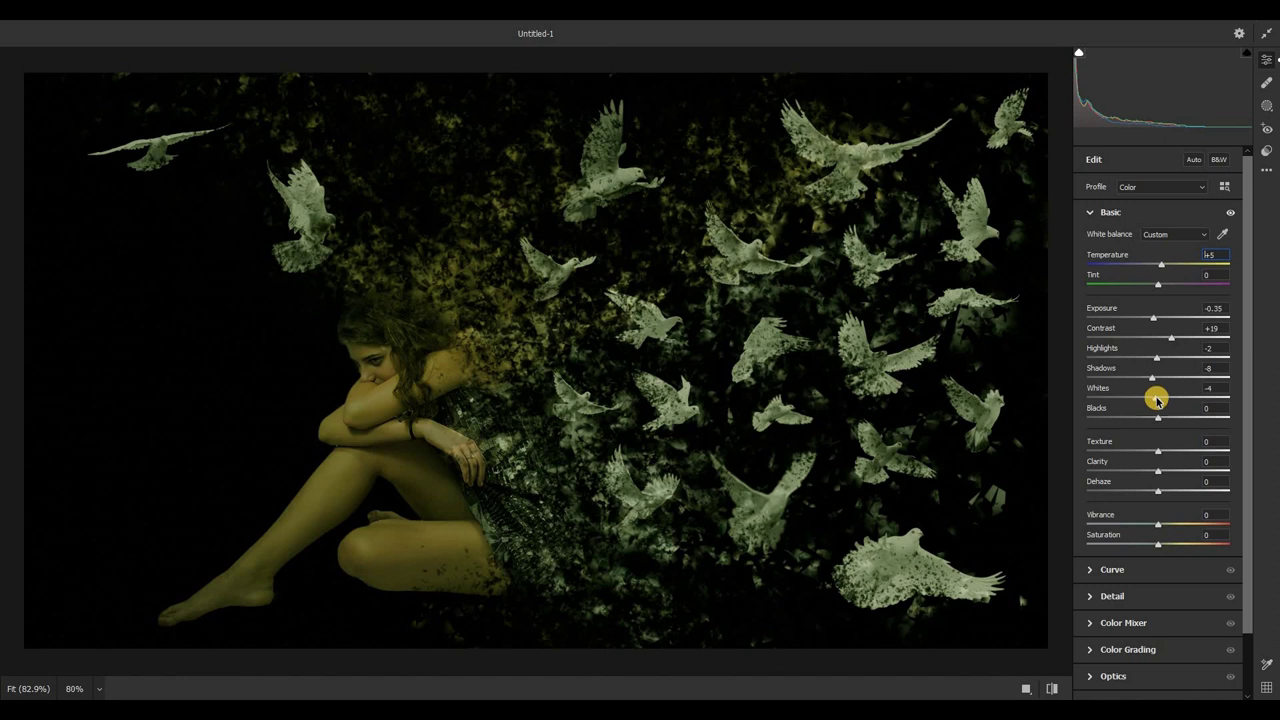
pyautogui.click(1090, 569)
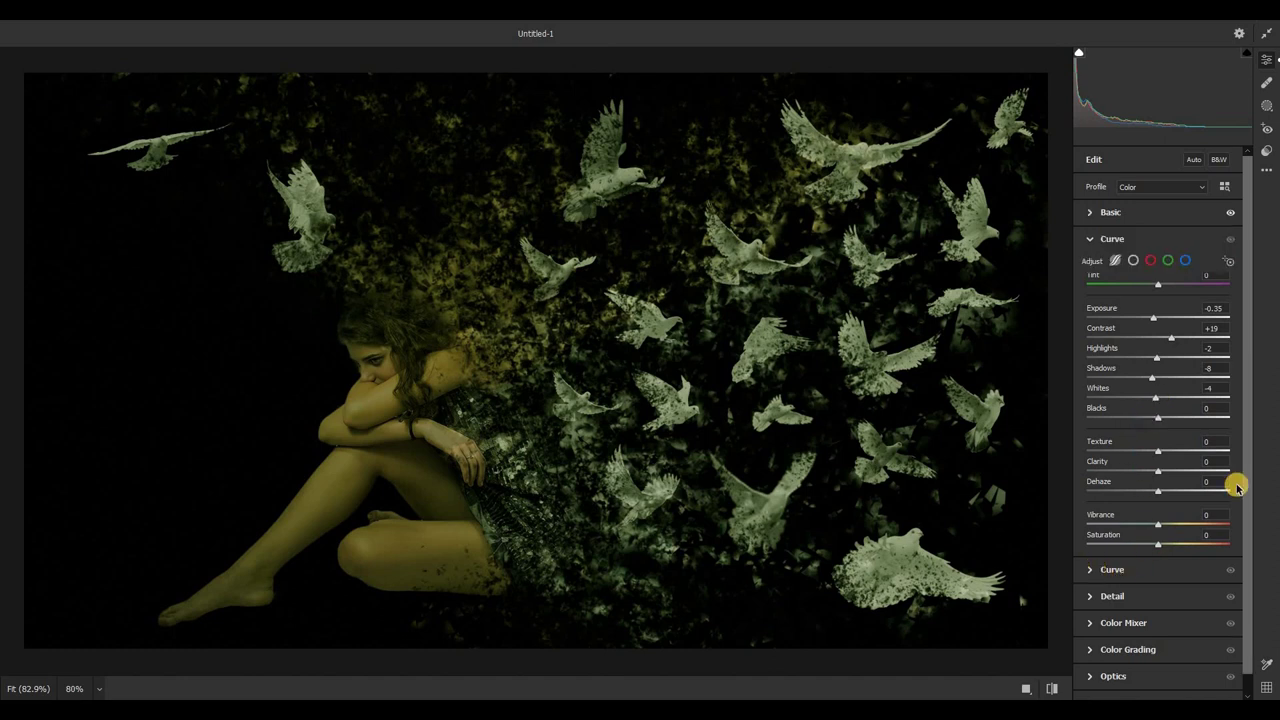
pyautogui.moveTo(1166, 466)
pyautogui.mouseDown()
pyautogui.moveTo(1131, 465)
pyautogui.moveTo(1146, 461)
pyautogui.moveTo(1151, 482)
pyautogui.mouseUp()
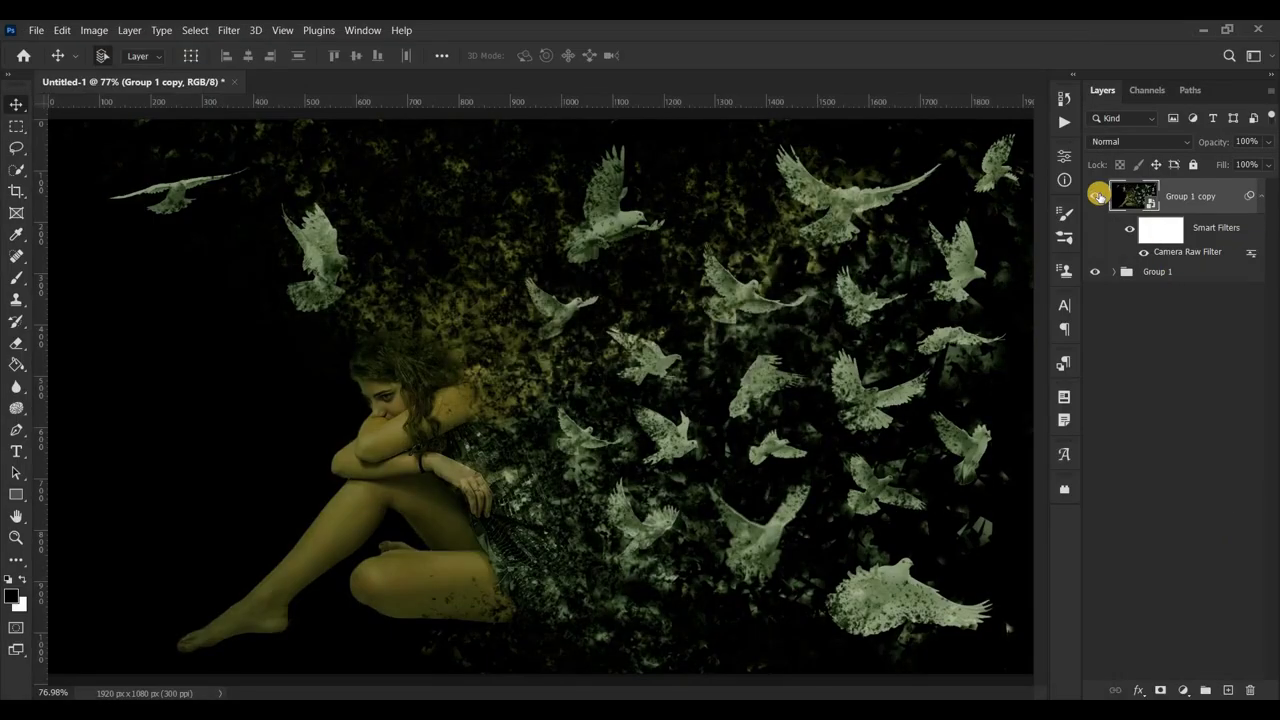
# - Compare the graded Group 1 copy with the original, then hide Group 1
pyautogui.click(1099, 195)
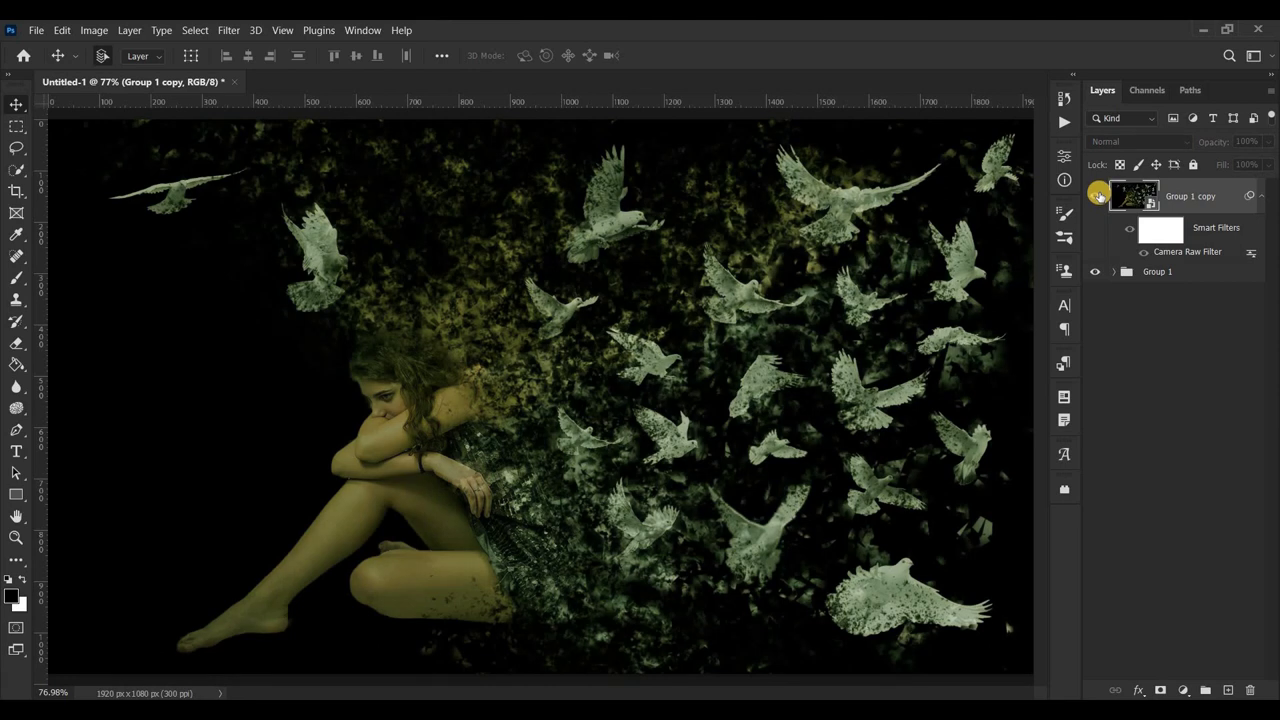
pyautogui.click(1099, 195)
pyautogui.click(1096, 271)
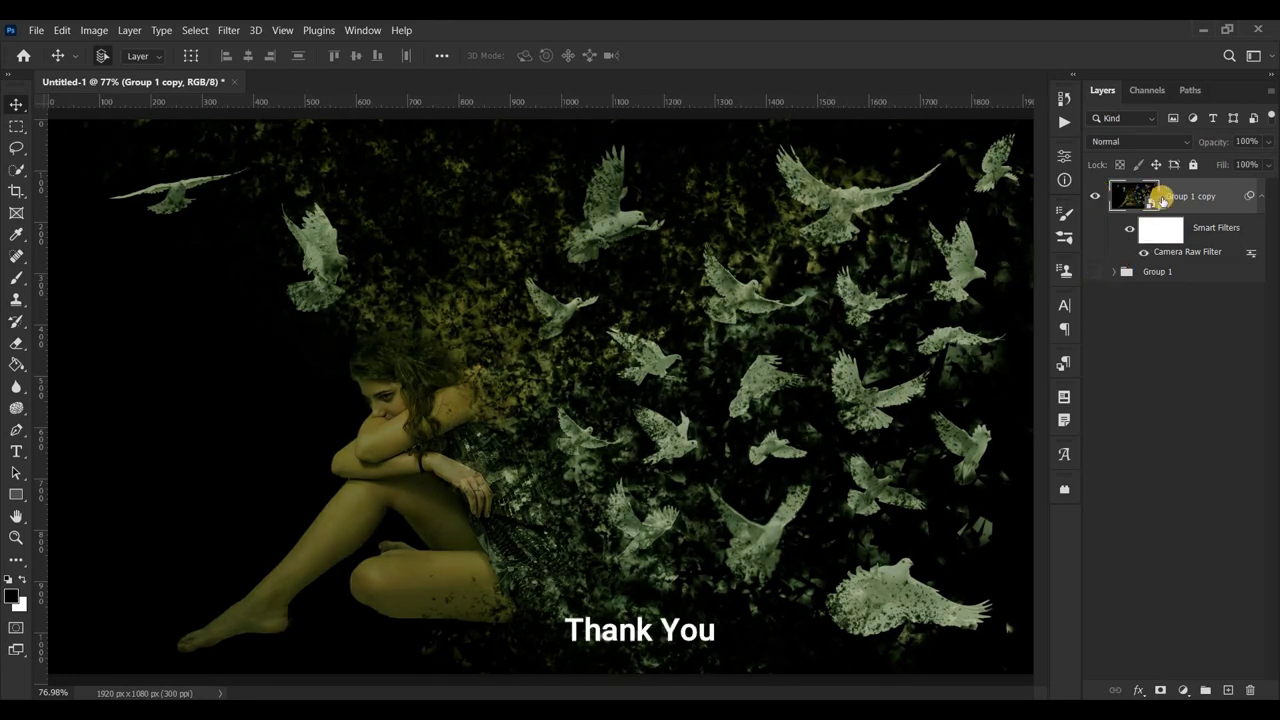
# - Convert the Camera Raw-filtered Group 1 copy into a new smart object
pyautogui.rightClick(1194, 196)
pyautogui.click(1092, 213)
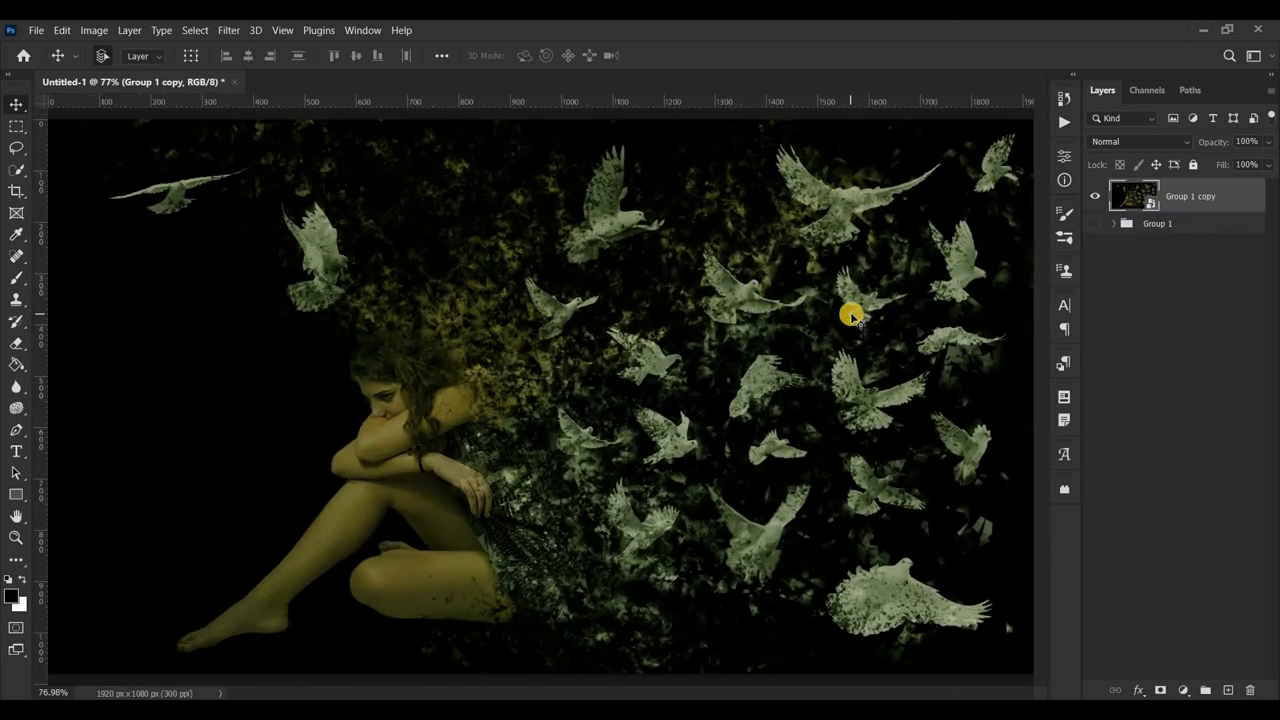
pyautogui.scroll(-1, 850, 316)
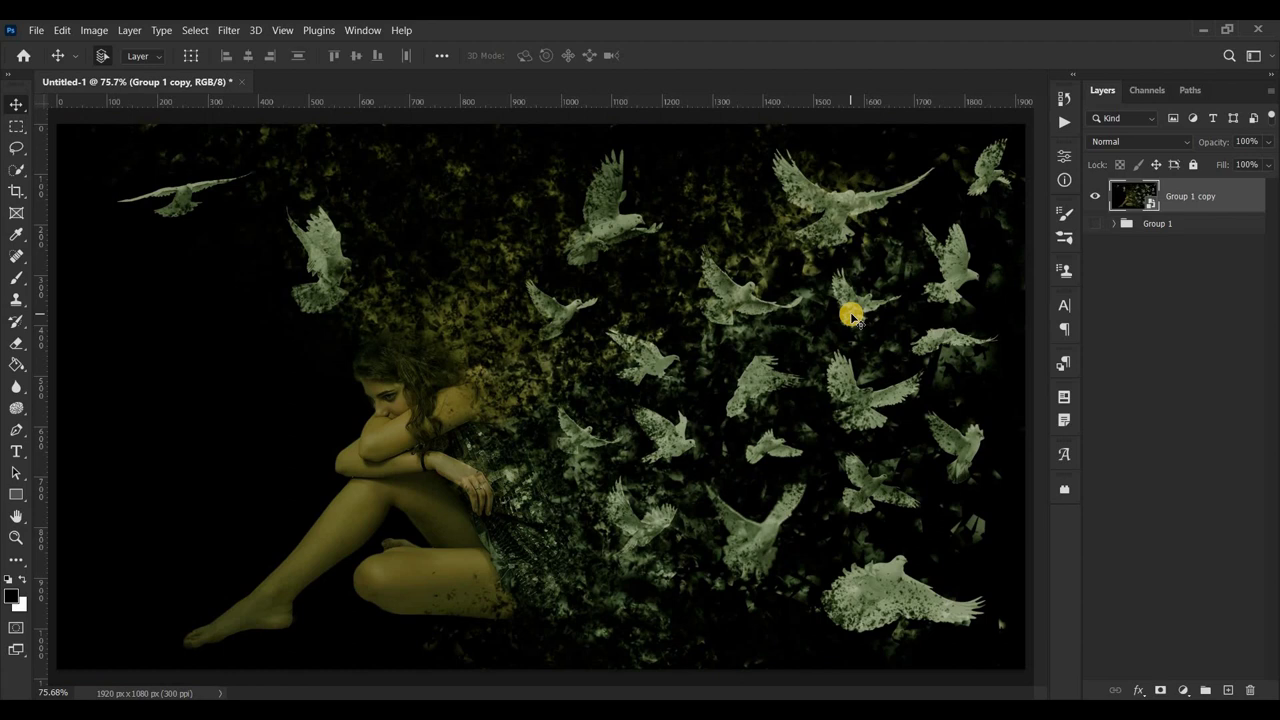